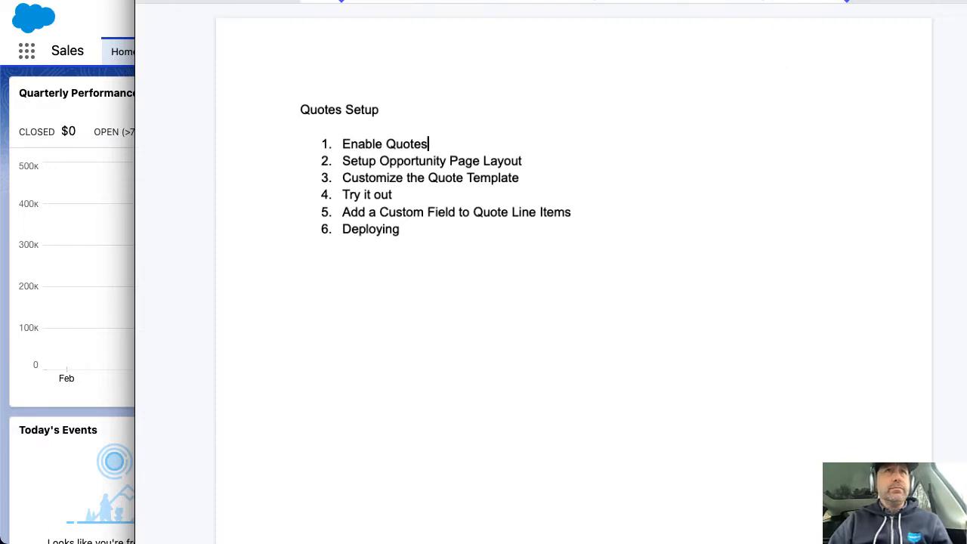
# Move the Quotes Setup notes window right to reveal the Salesforce Home page
pyautogui.moveTo(786, 0); pyautogui.dragTo(966, 0)
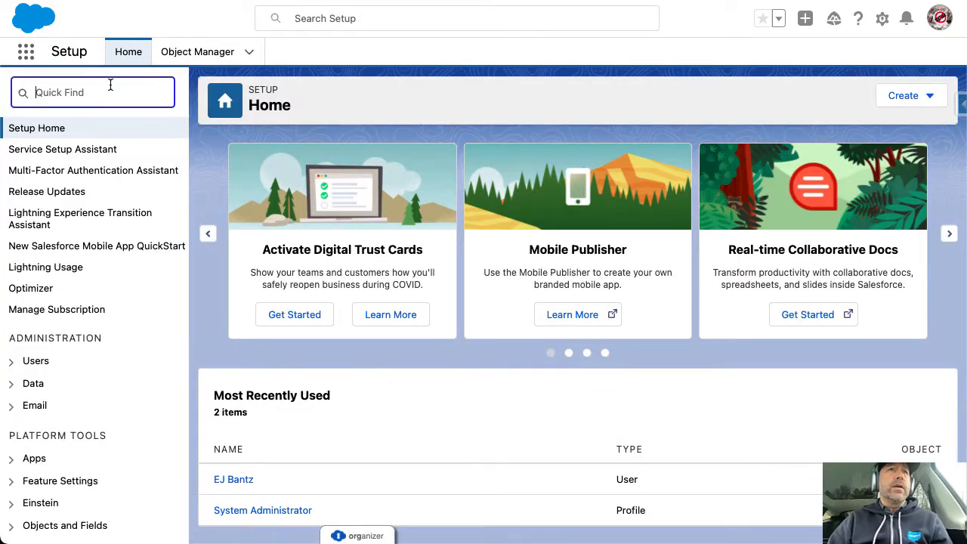
# Enable Quotes in Quote Settings, add the Quotes list to Opportunity Layout, and save
pyautogui.write('quo')
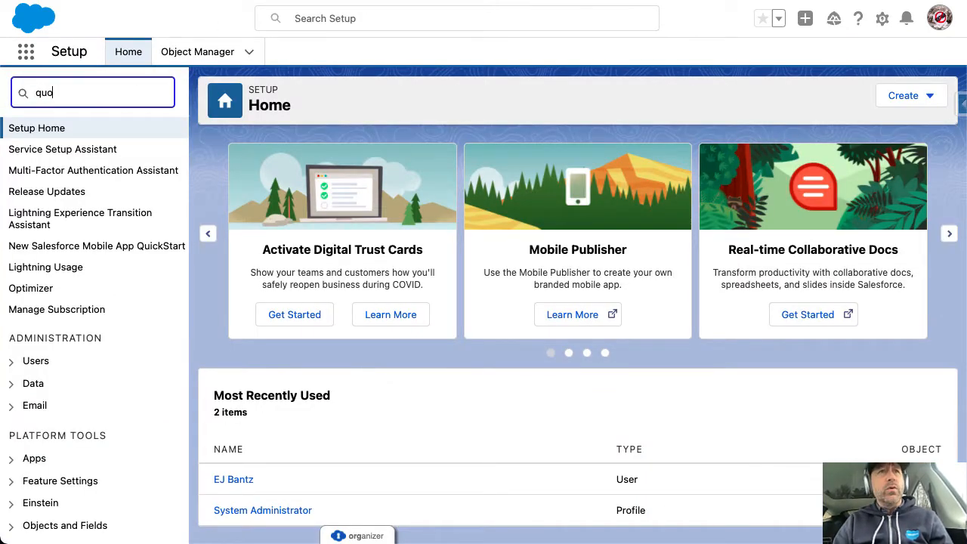
pyautogui.click(86, 202)
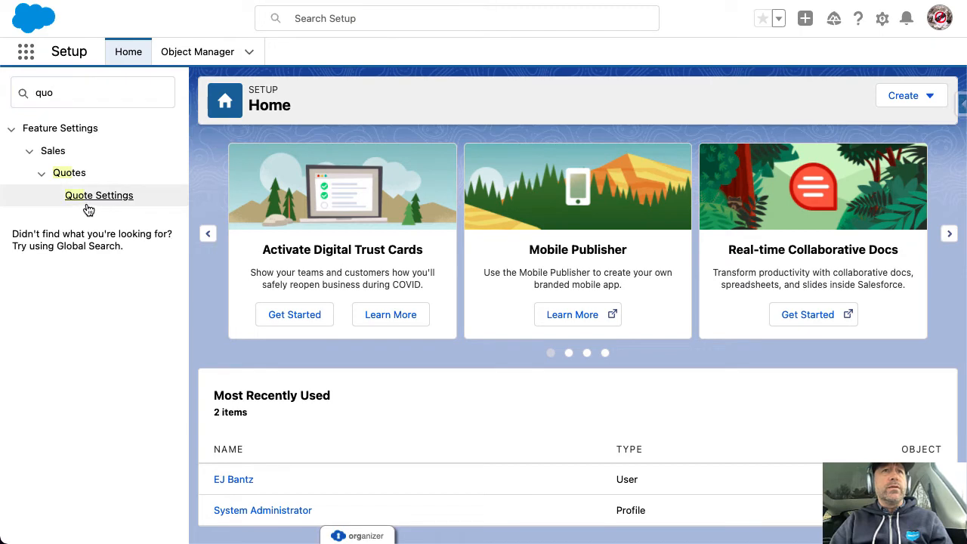
pyautogui.click(89, 194)
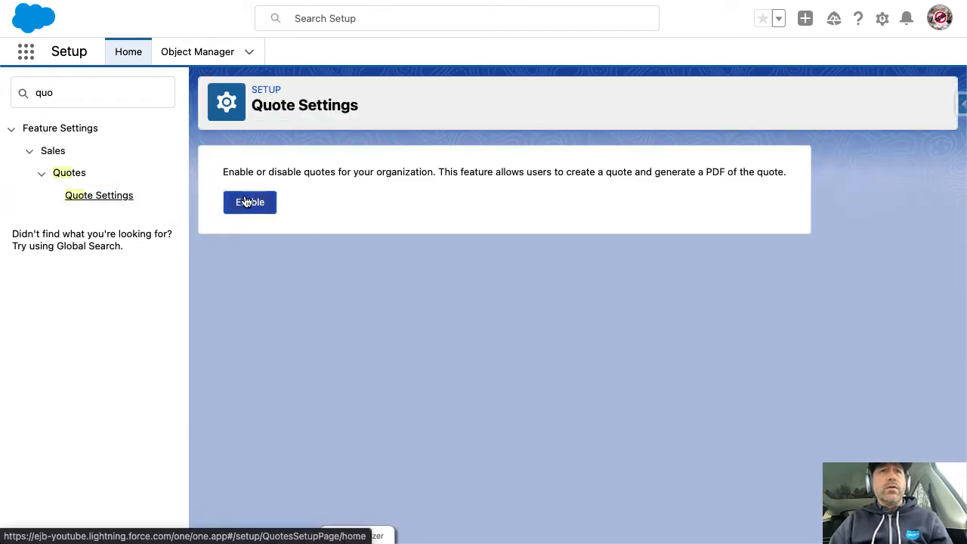
pyautogui.click(247, 203)
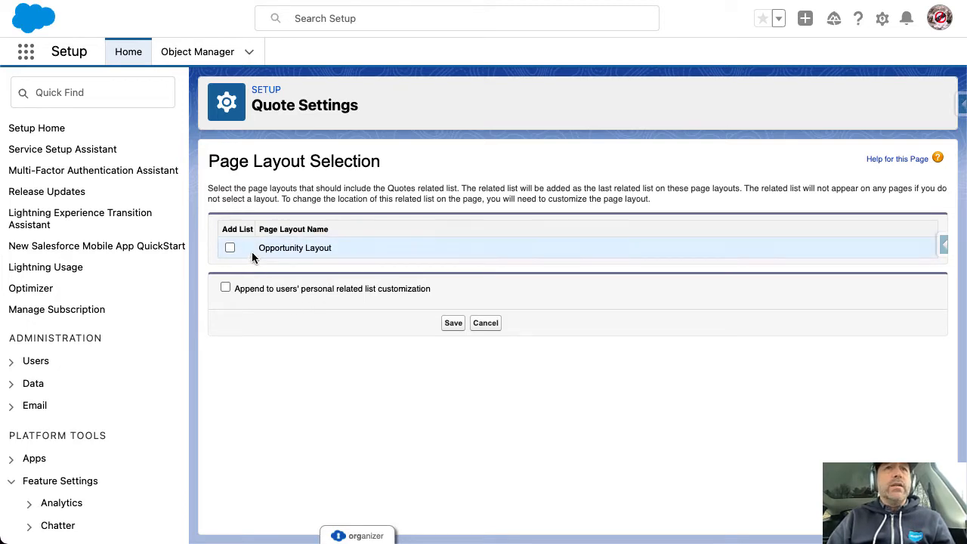
pyautogui.moveTo(265, 246); pyautogui.dragTo(338, 250)
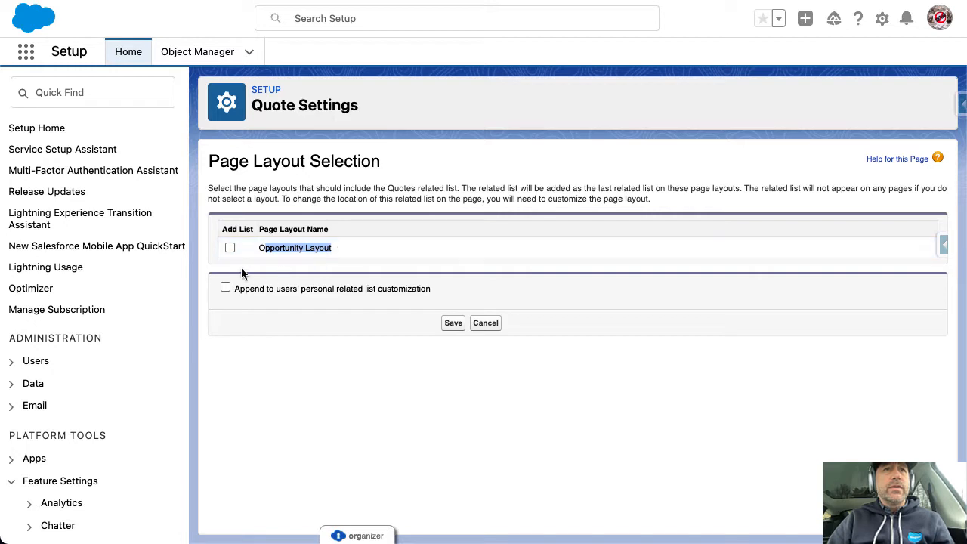
pyautogui.click(229, 248)
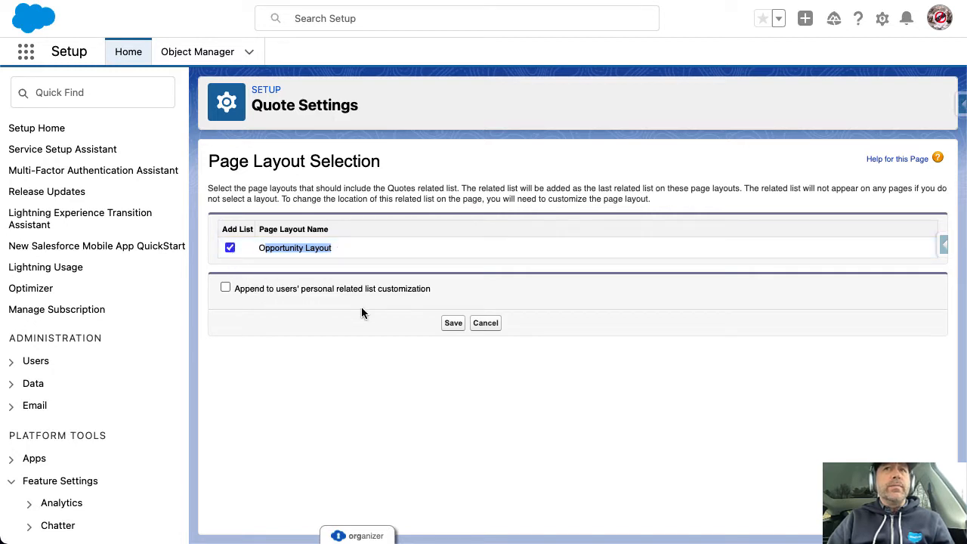
pyautogui.click(455, 324)
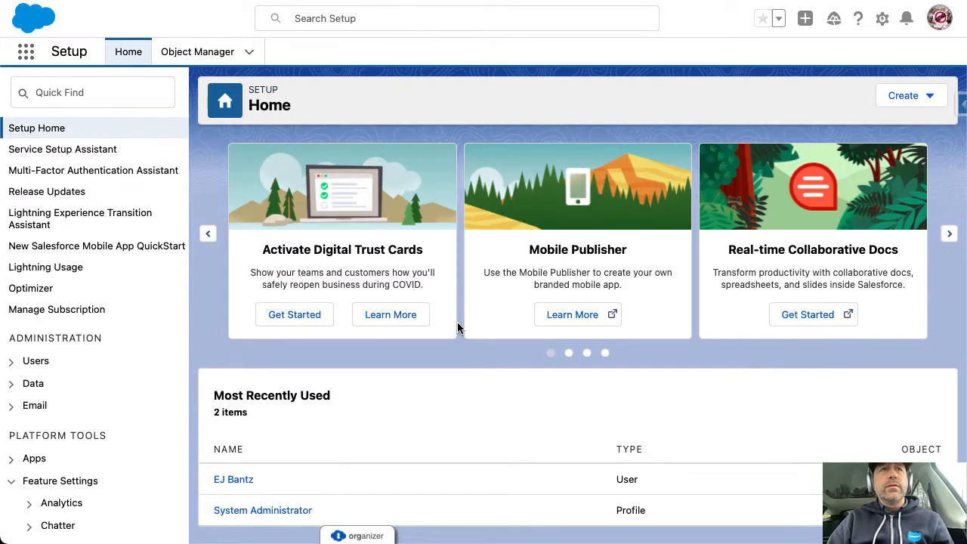
# Return to the Quote Settings page through the Setup Quick Find search 'quo'
pyautogui.click(133, 90)
pyautogui.write('quo')
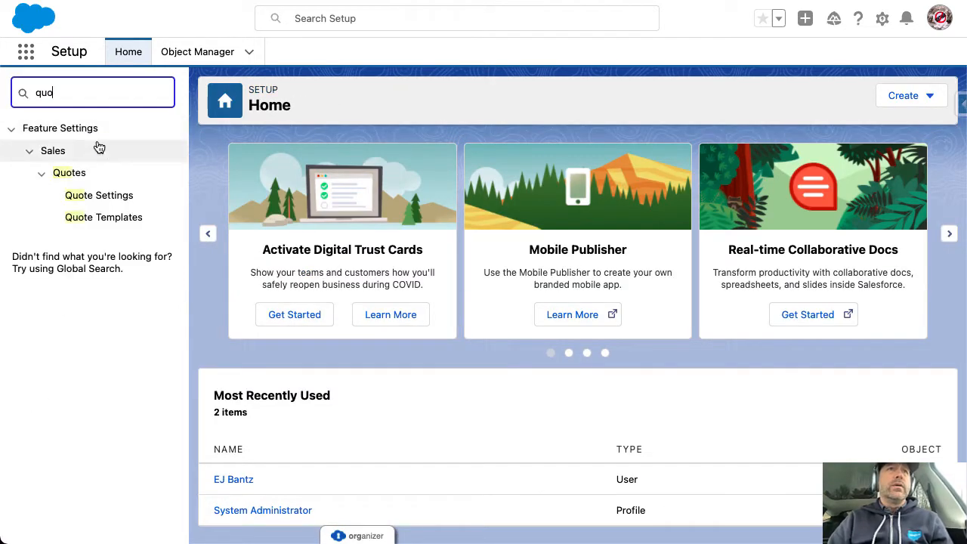
pyautogui.click(90, 196)
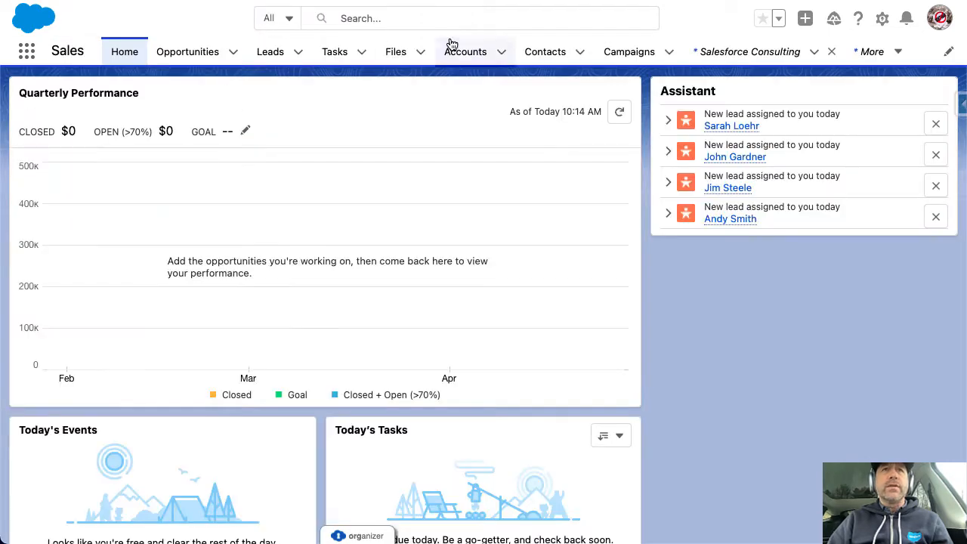
# Open the Acme - 200 Widgets opportunity and look through its related lists
pyautogui.click(193, 56)
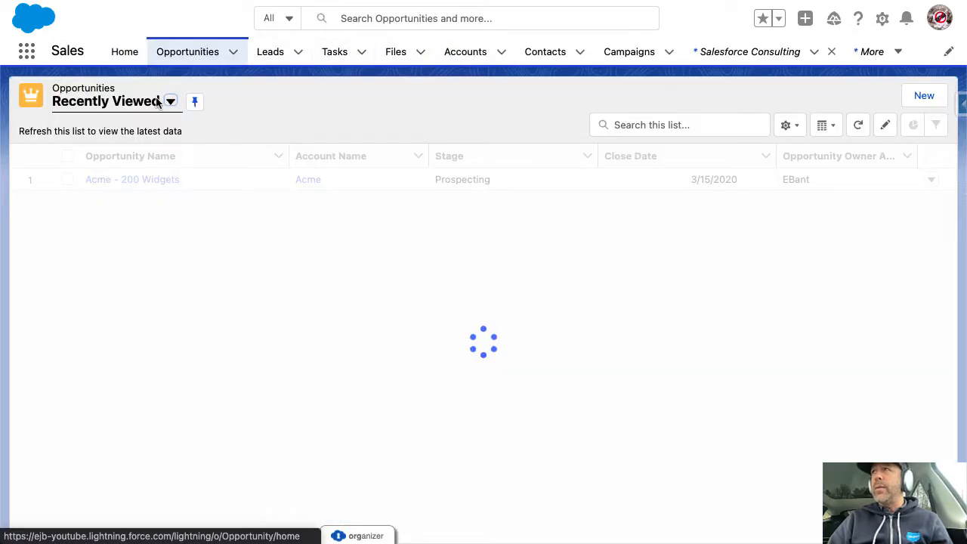
pyautogui.click(141, 186)
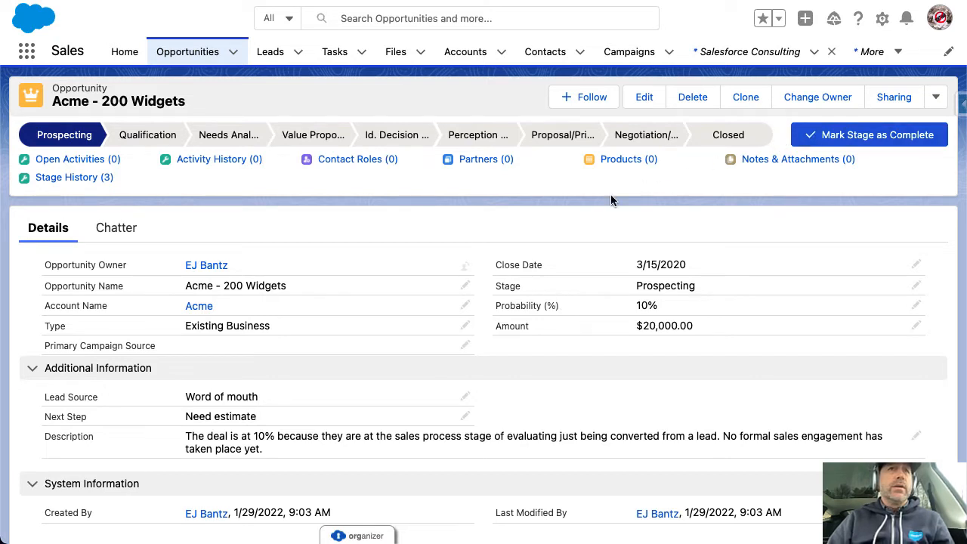
pyautogui.scroll(-5, 498, 334)
pyautogui.scroll(-5, 498, 335)
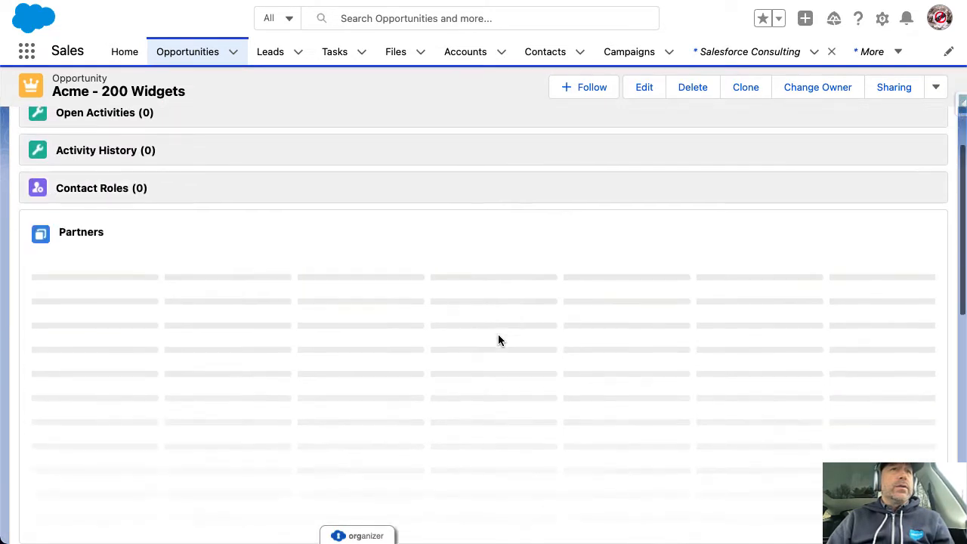
pyautogui.scroll(1, 496, 340)
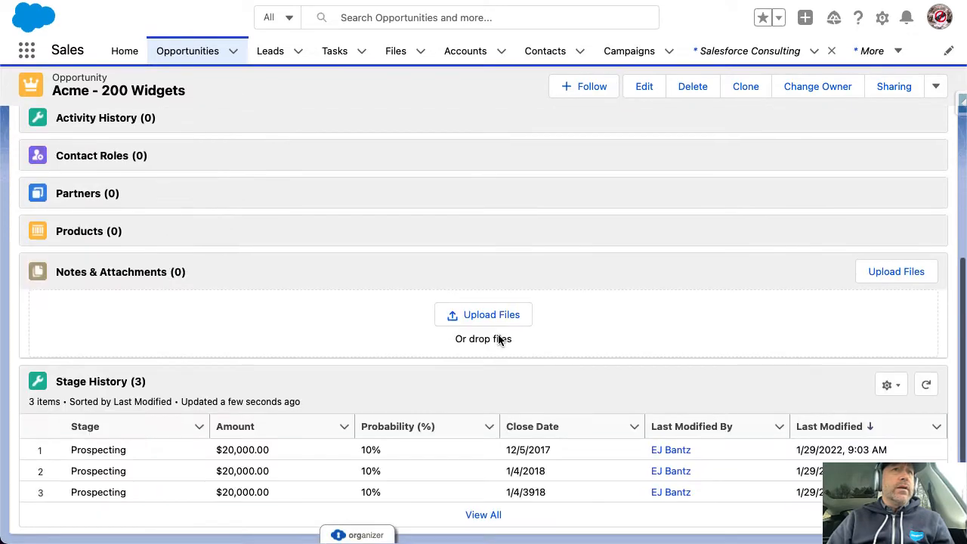
pyautogui.scroll(4, 492, 317)
pyautogui.scroll(6, 491, 318)
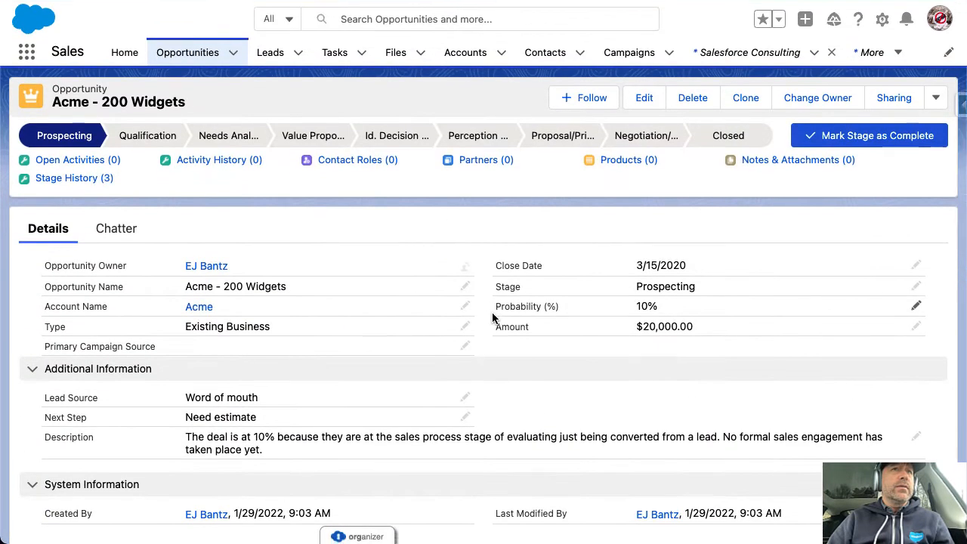
pyautogui.scroll(-5, 438, 292)
pyautogui.scroll(6, 713, 209)
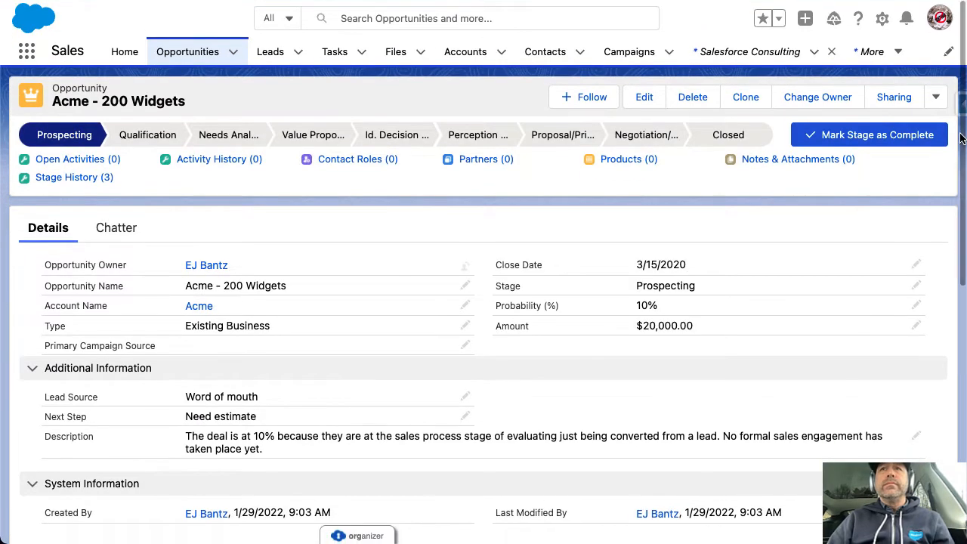
pyautogui.click(940, 100)
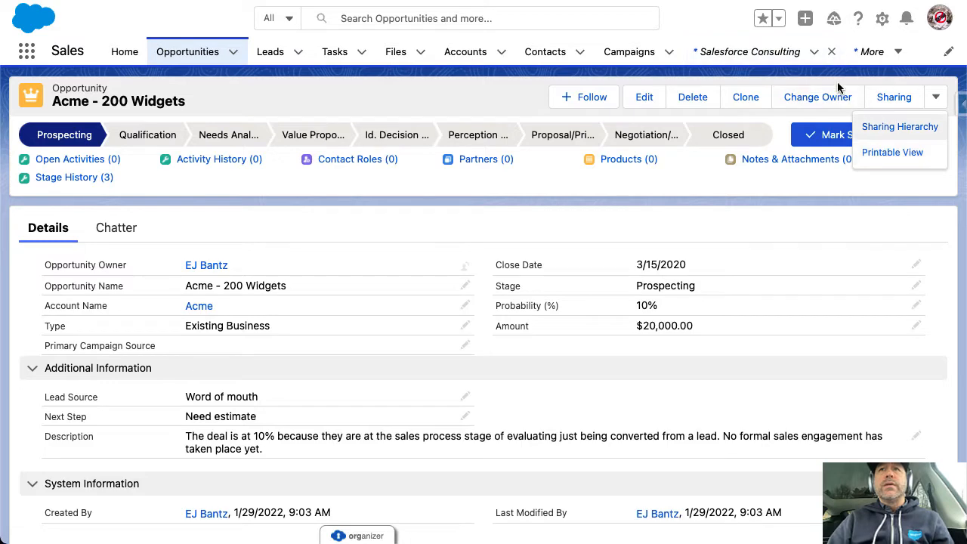
# Open the Opportunity Layout in the page layout editor via Edit Object
pyautogui.click(882, 18)
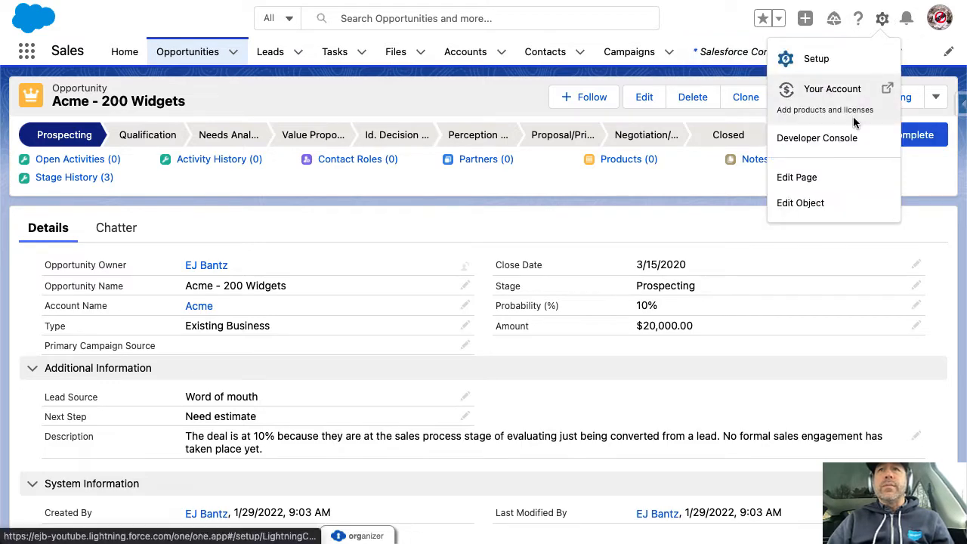
pyautogui.click(801, 204)
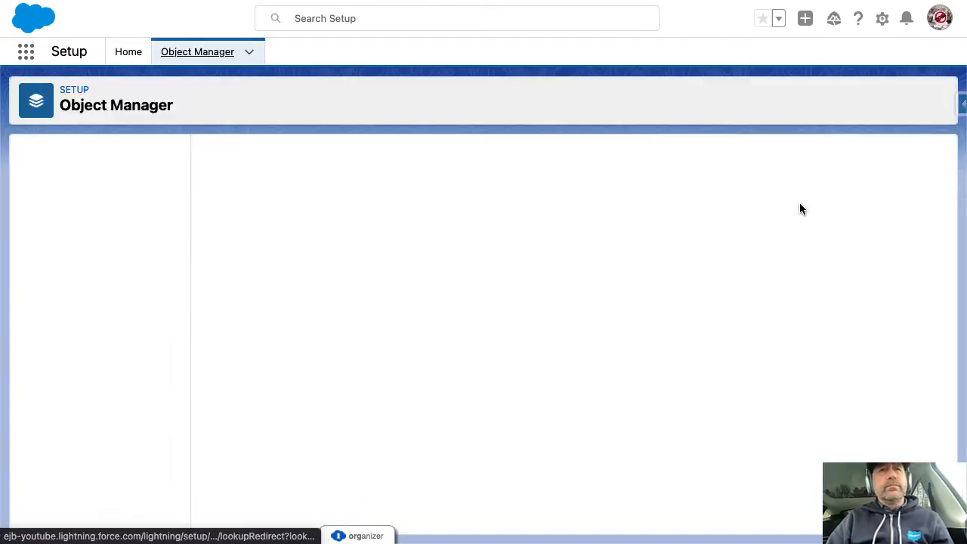
pyautogui.click(97, 217)
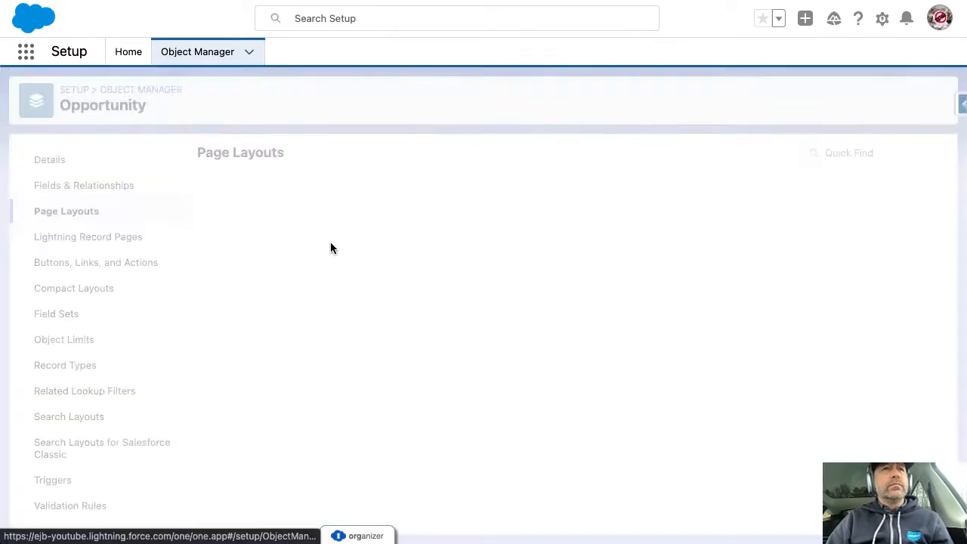
pyautogui.click(264, 229)
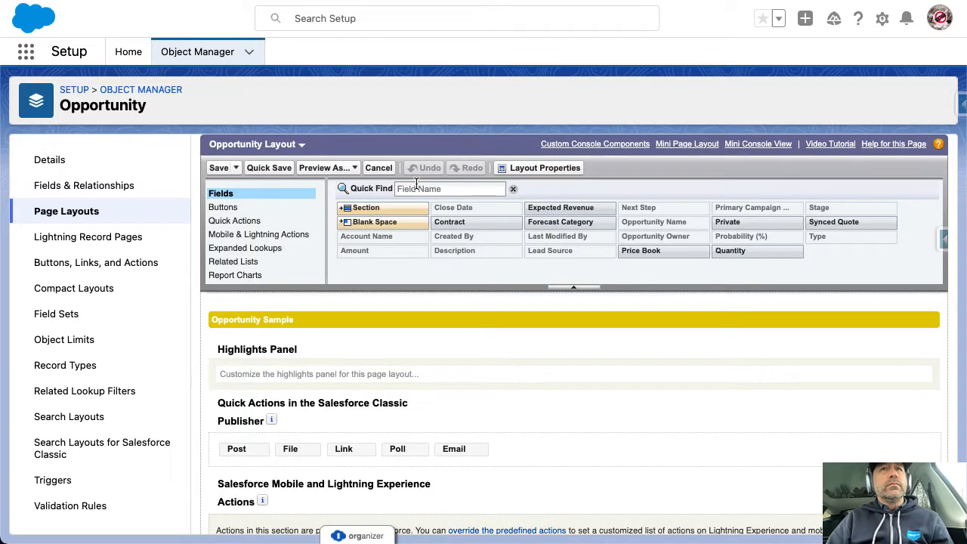
# Filter the layout's Related Lists by 'qu' to confirm the Quotes list is placed
pyautogui.click(239, 262)
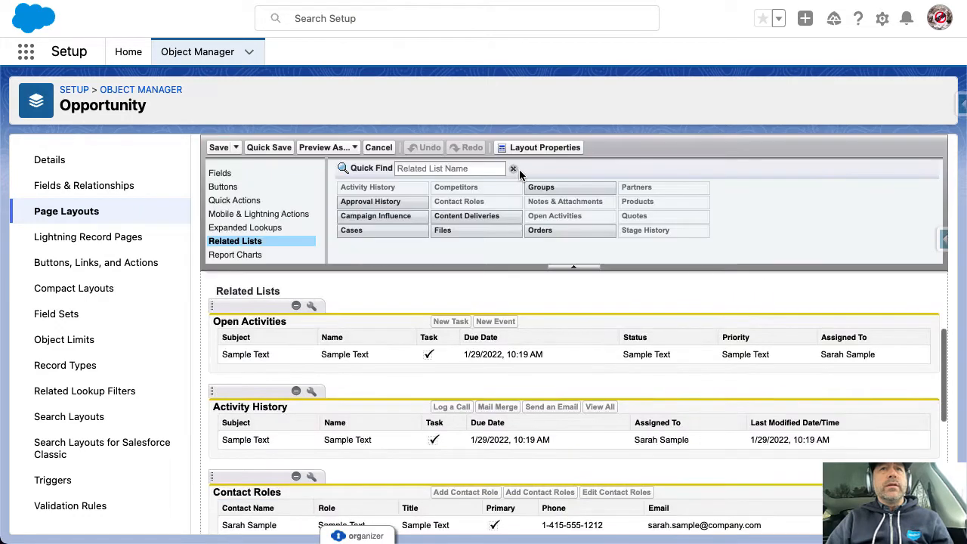
pyautogui.click(467, 169)
pyautogui.write('qu')
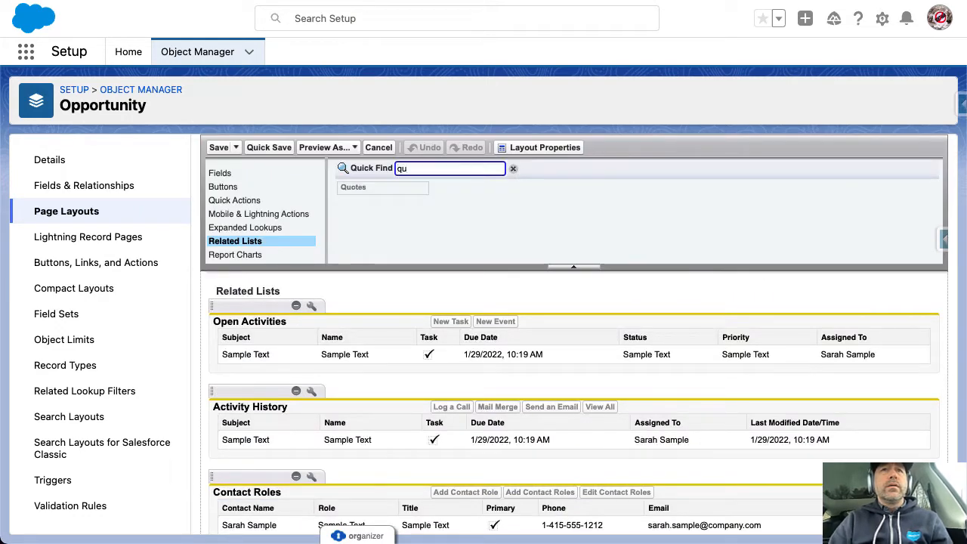
pyautogui.scroll(-10, 413, 187)
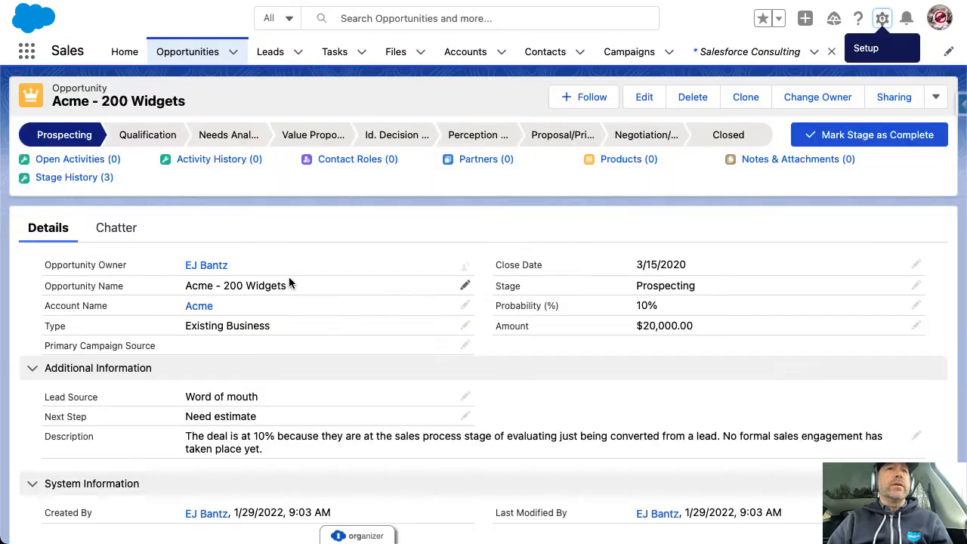
pyautogui.scroll(-7, 314, 352)
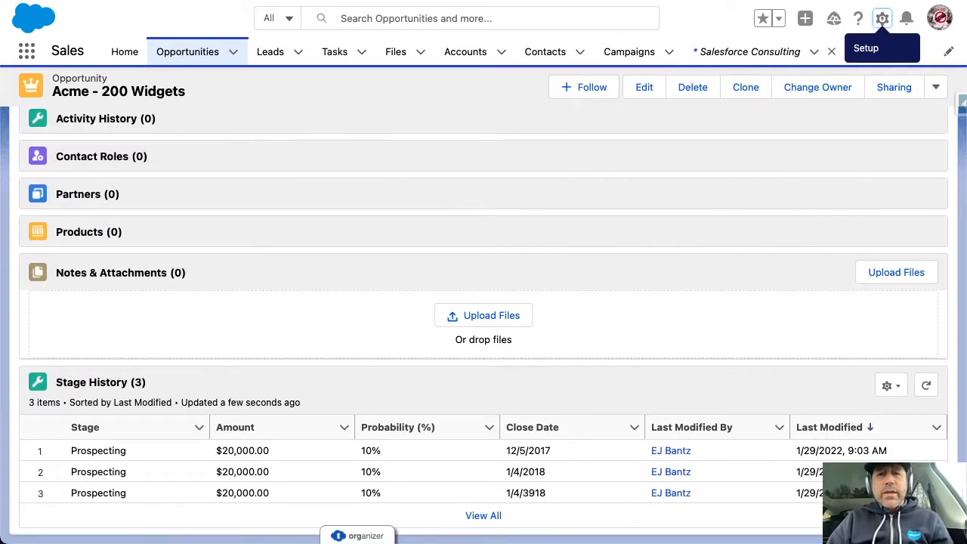
pyautogui.click(295, 1)
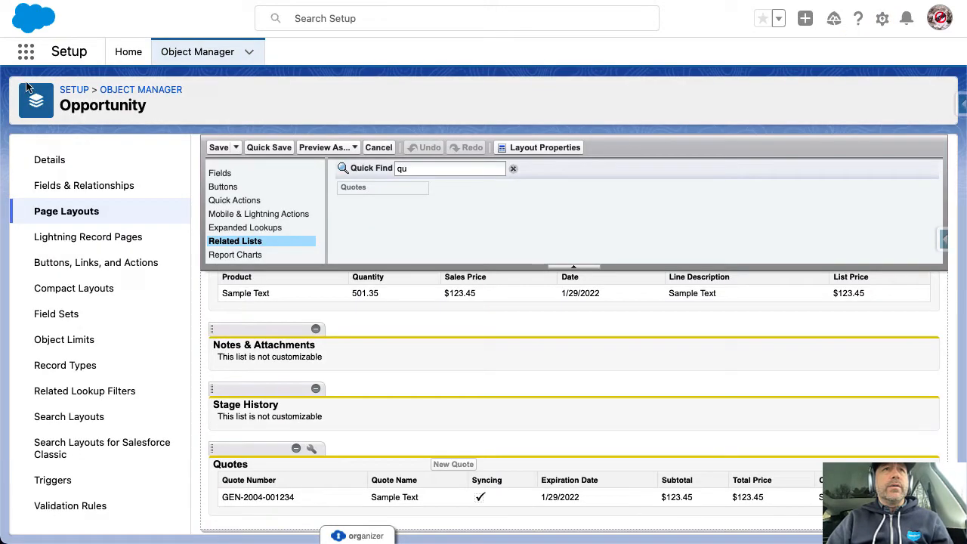
pyautogui.click(26, 51)
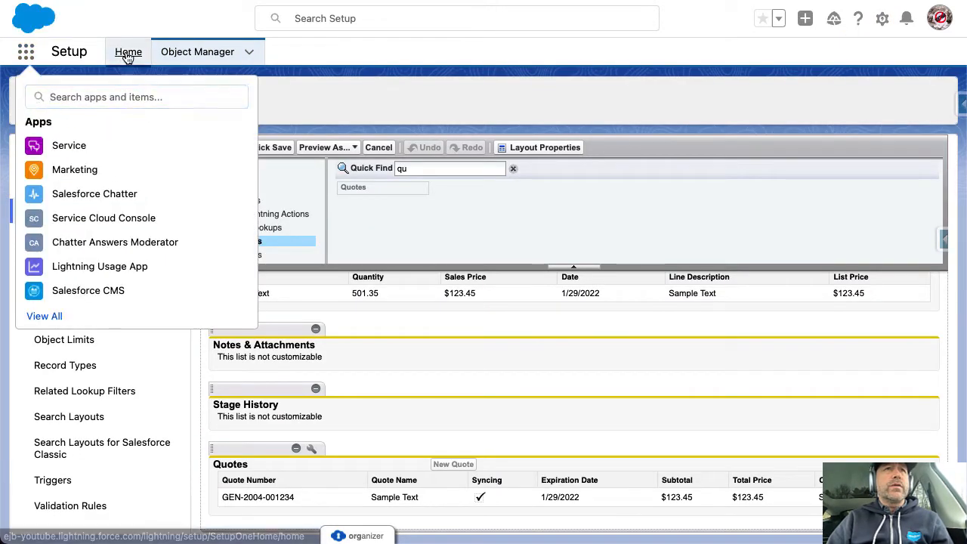
# Go to Setup and open Session Settings through Quick Find 'ss'
pyautogui.click(128, 57)
pyautogui.click(61, 86)
pyautogui.write('set')
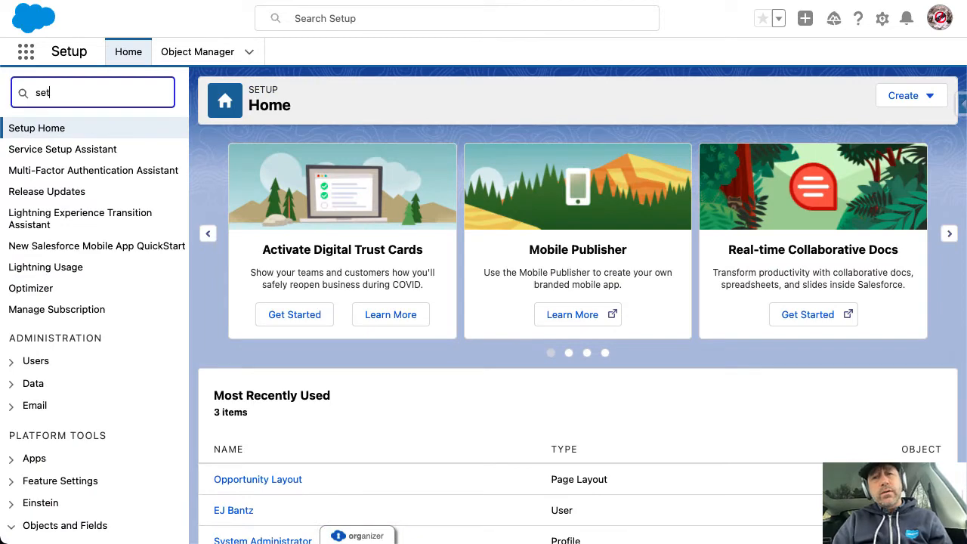
pyautogui.press('BackSpace')
pyautogui.write('ss')
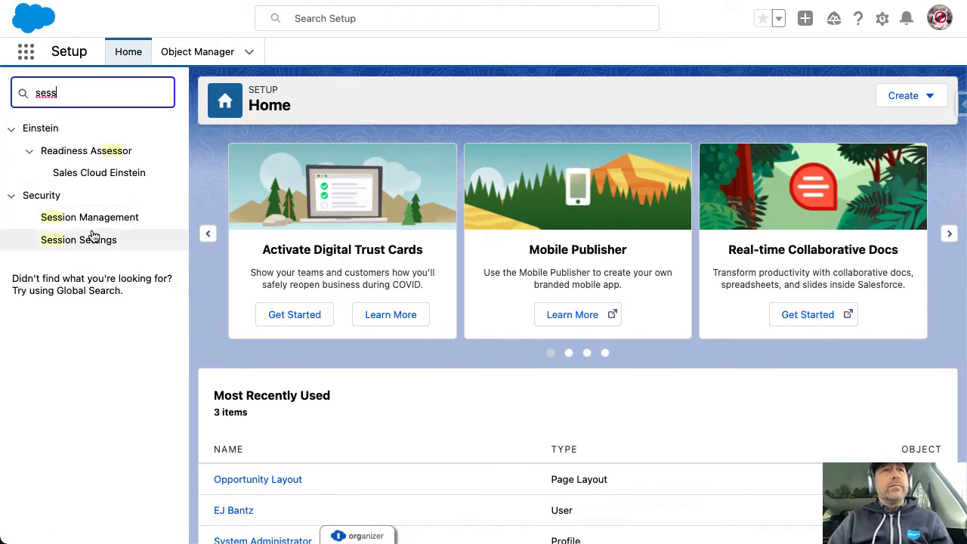
pyautogui.click(99, 242)
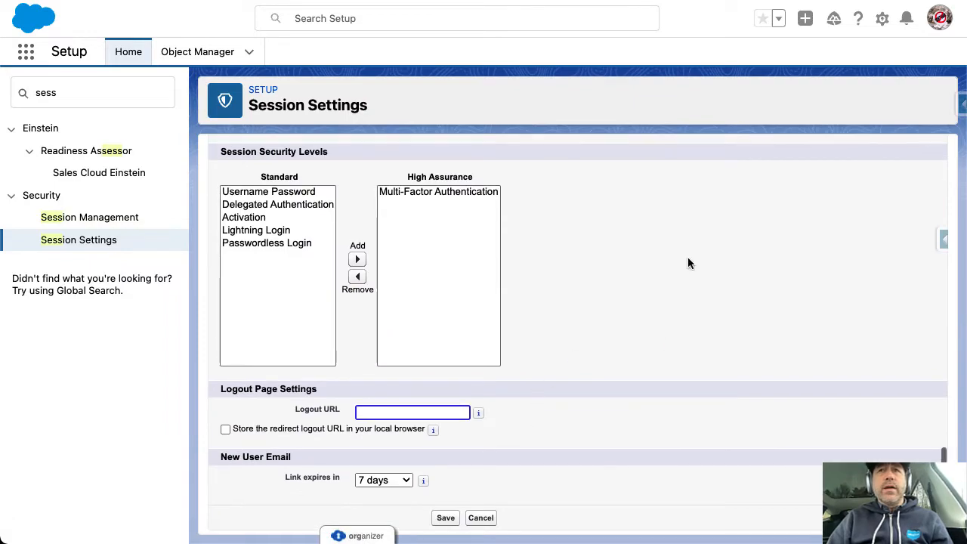
# Turn off secure and persistent browser caching and save the session settings
pyautogui.scroll(10, 690, 378)
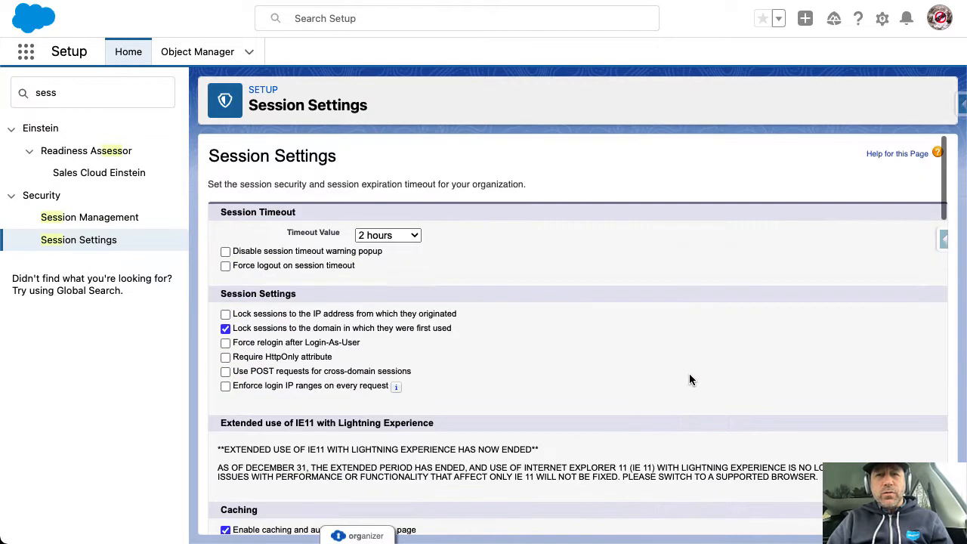
pyautogui.scroll(-2, 419, 474)
pyautogui.scroll(-1, 419, 474)
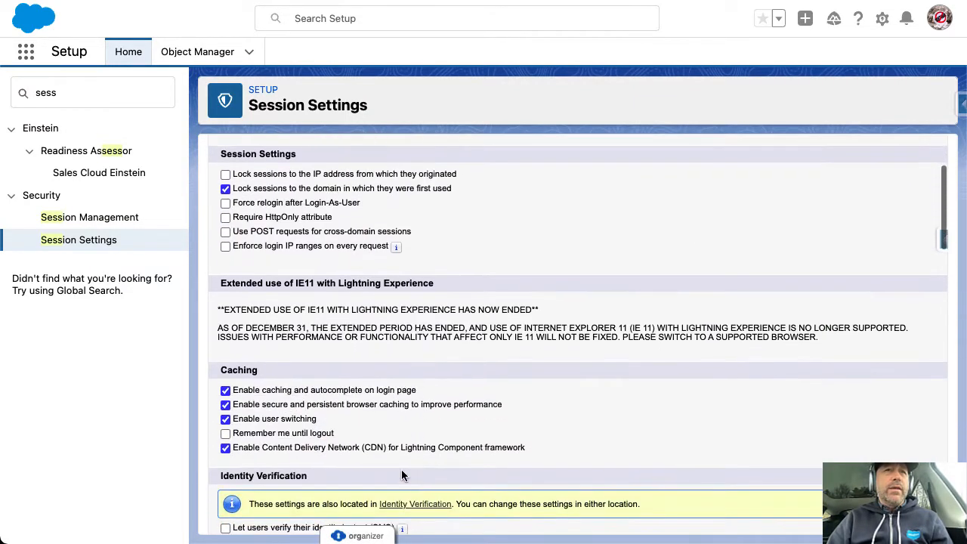
pyautogui.moveTo(247, 408); pyautogui.dragTo(379, 403)
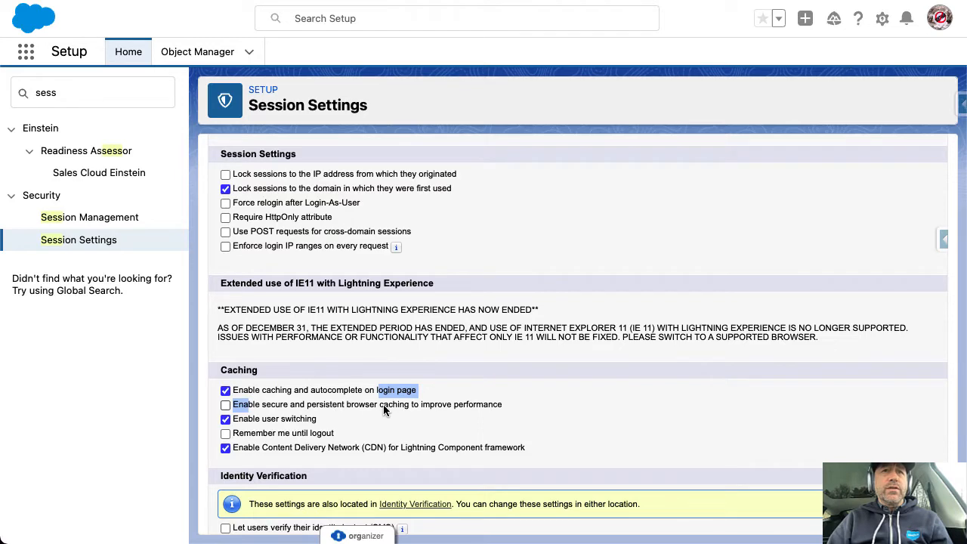
pyautogui.scroll(2, 492, 421)
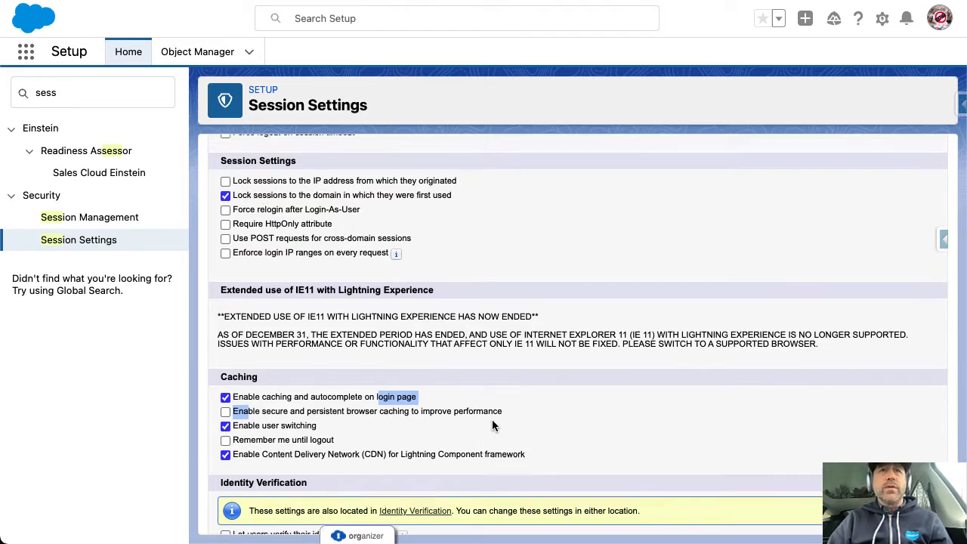
pyautogui.scroll(-20, 492, 420)
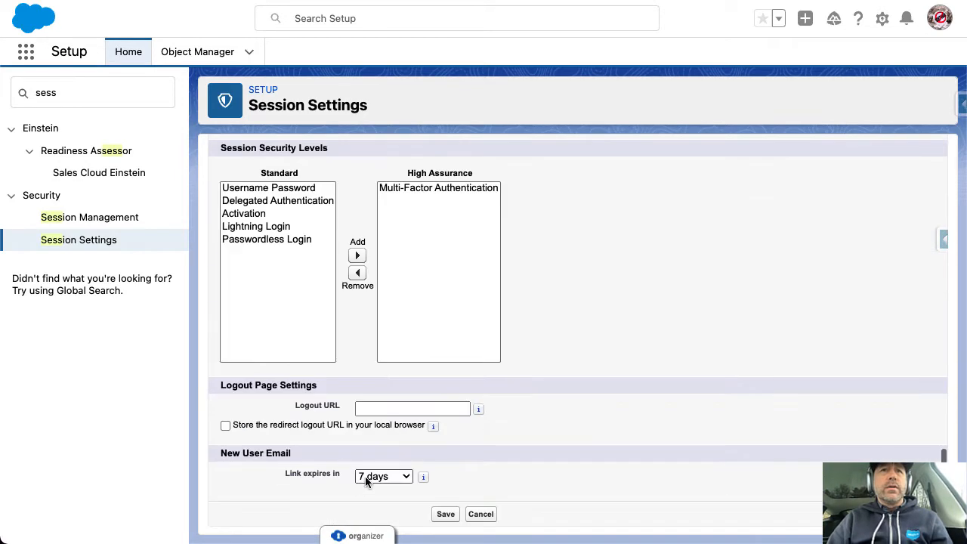
pyautogui.click(447, 515)
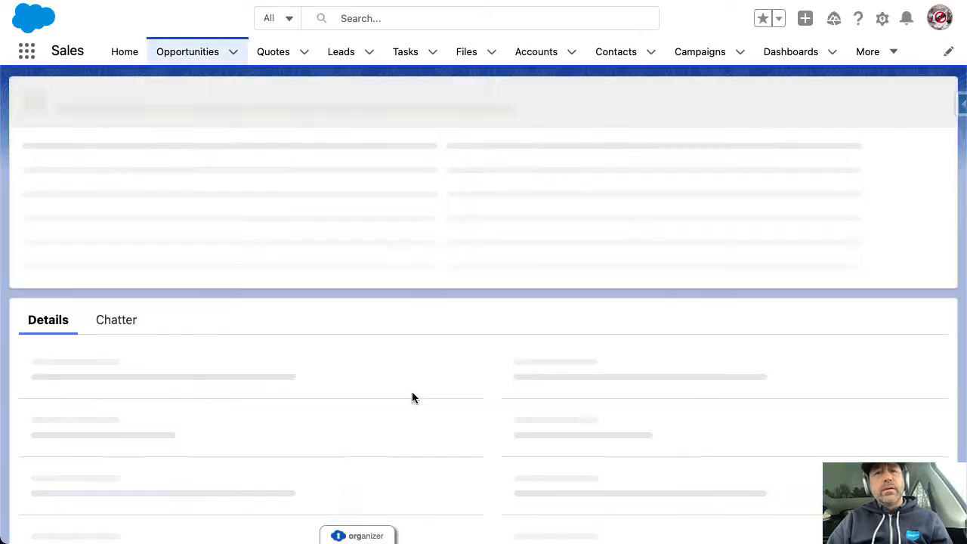
# Open the opportunity's Quotes related list and start a New Quote
pyautogui.scroll(-10, 356, 383)
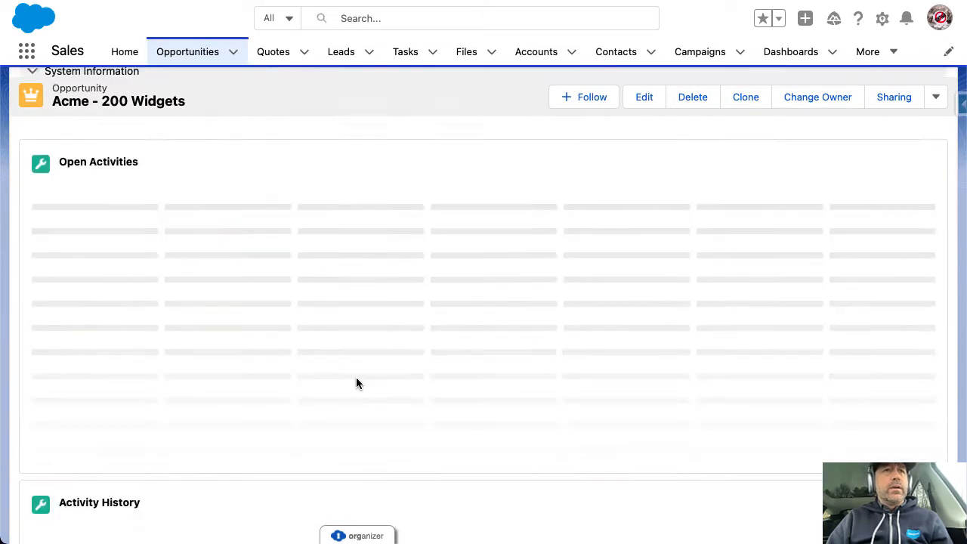
pyautogui.scroll(-20, 356, 377)
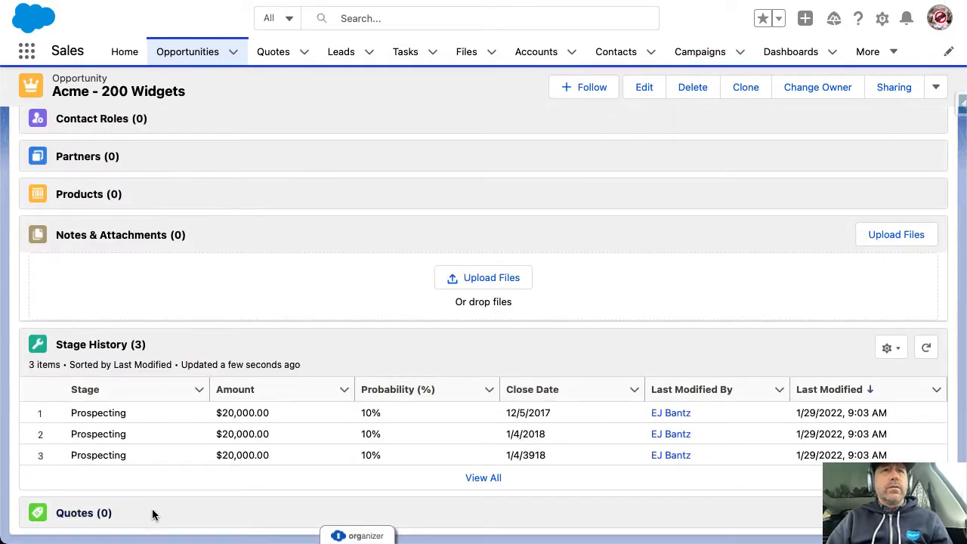
pyautogui.click(105, 520)
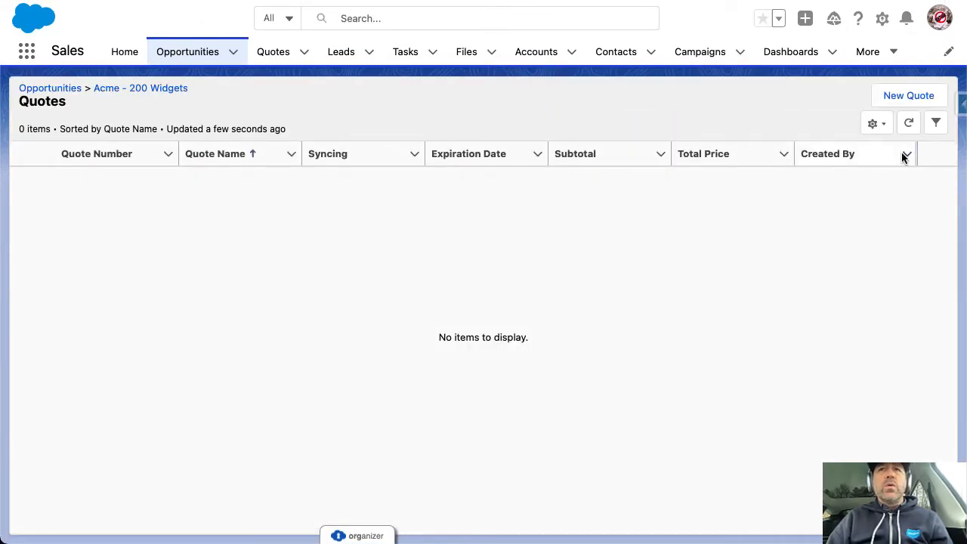
pyautogui.click(910, 96)
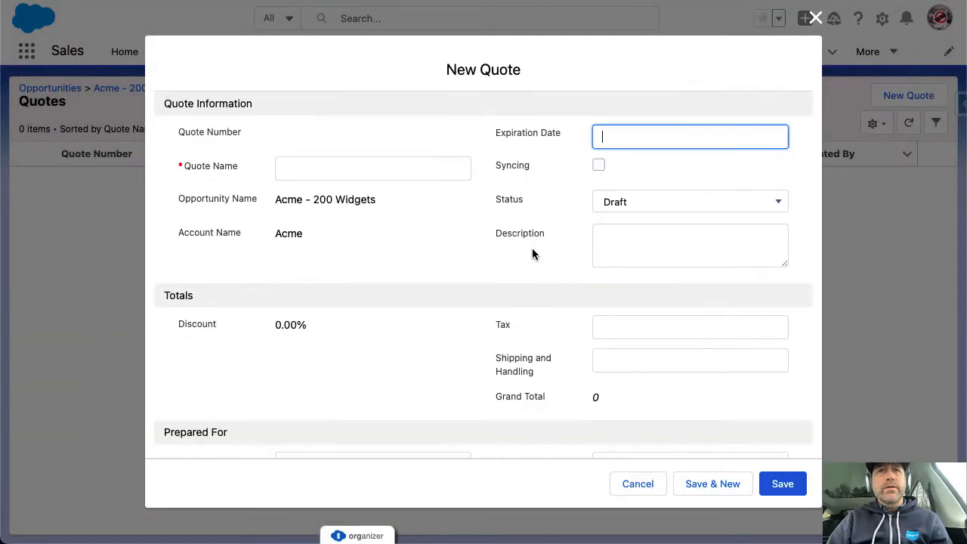
# Name the new quote 'Test Quotes' and save it
pyautogui.click(313, 166)
pyautogui.write('Test Quotes')
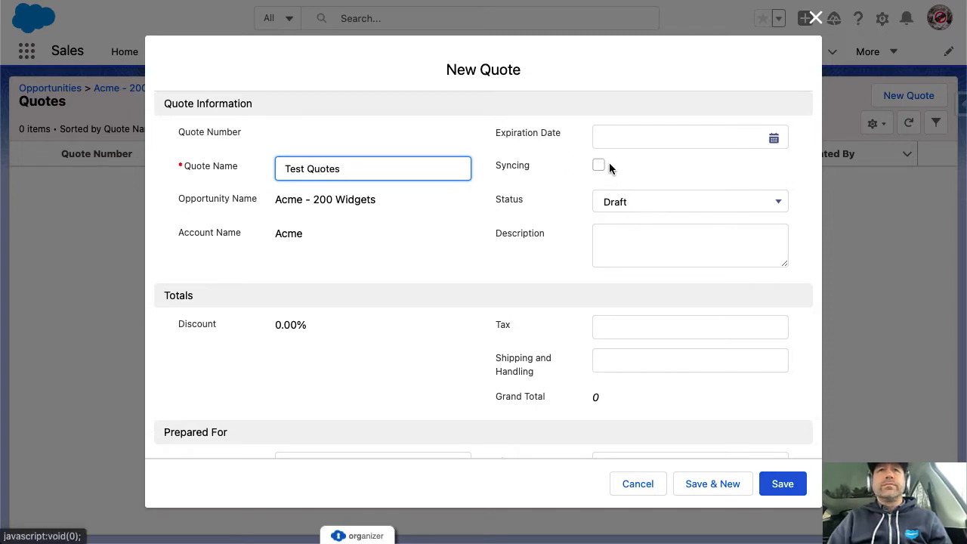
pyautogui.click(786, 484)
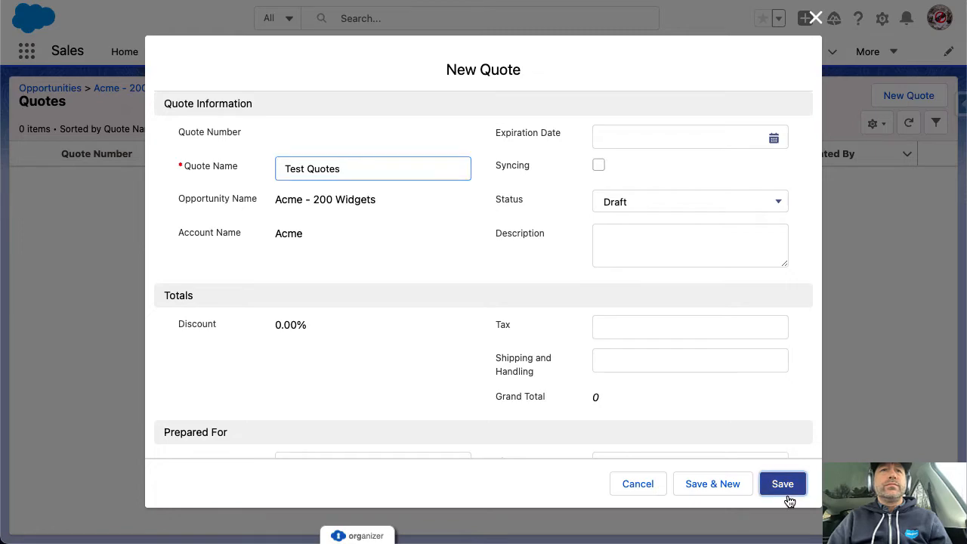
pyautogui.scroll(-5, 732, 387)
pyautogui.rightClick(733, 387)
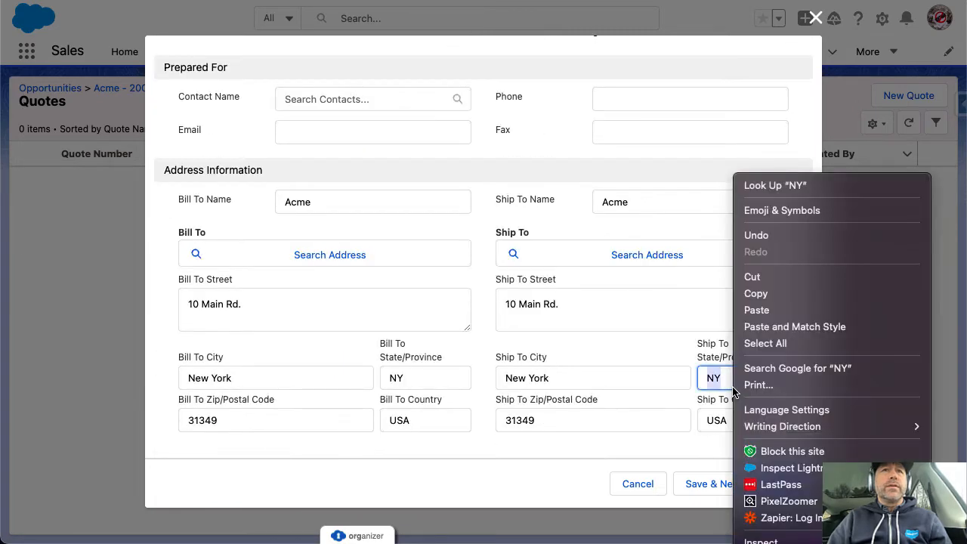
pyautogui.click(672, 428)
pyautogui.click(656, 452)
pyautogui.click(795, 484)
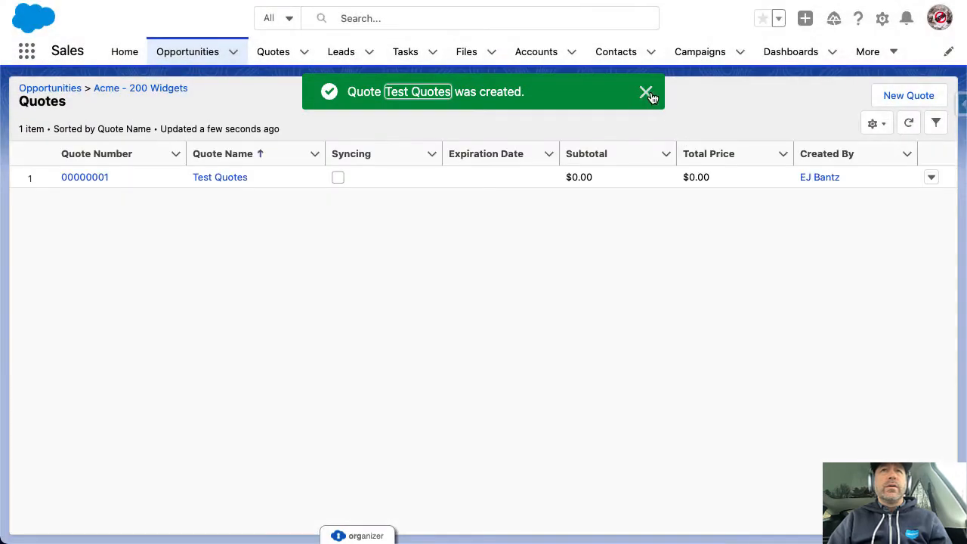
# Open quote 00000001, preview it with Create PDF, then close the preview
pyautogui.click(645, 92)
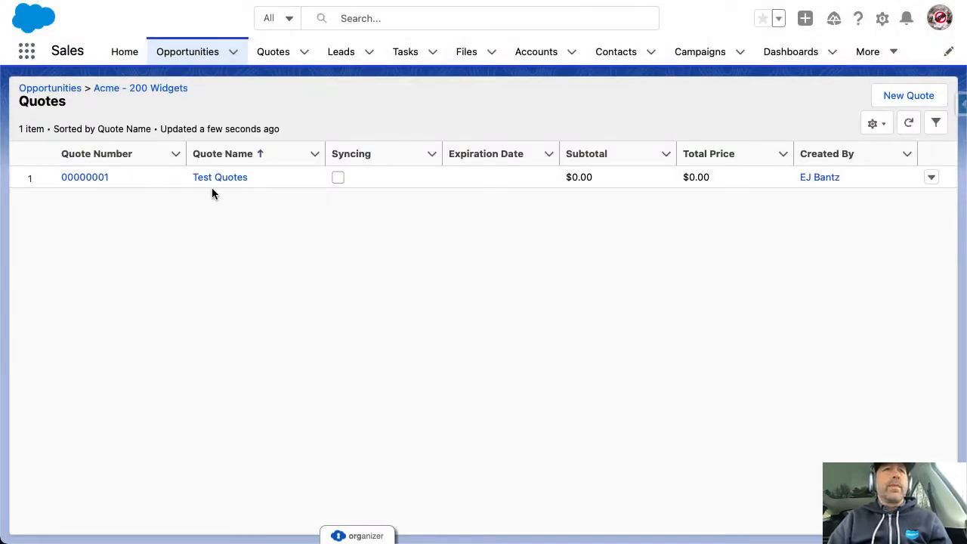
pyautogui.click(99, 181)
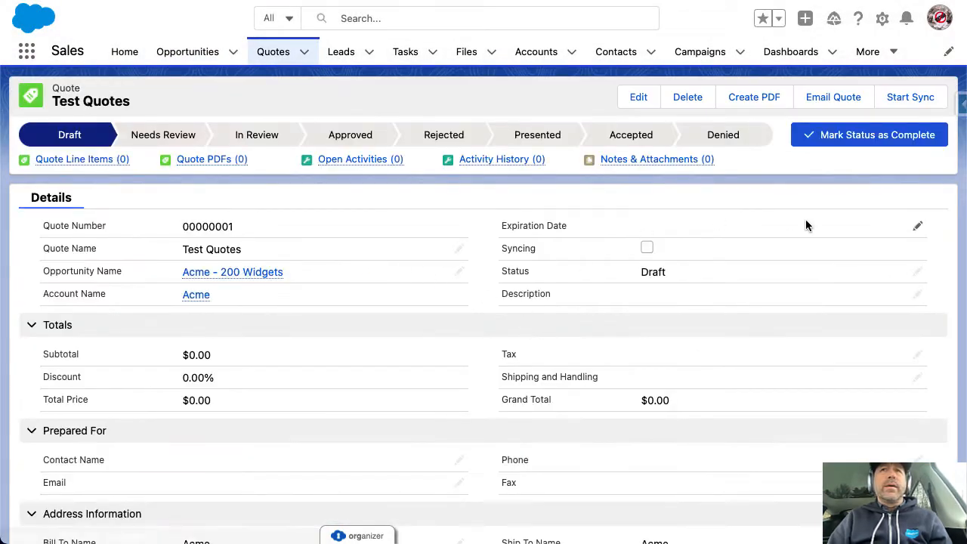
pyautogui.click(756, 103)
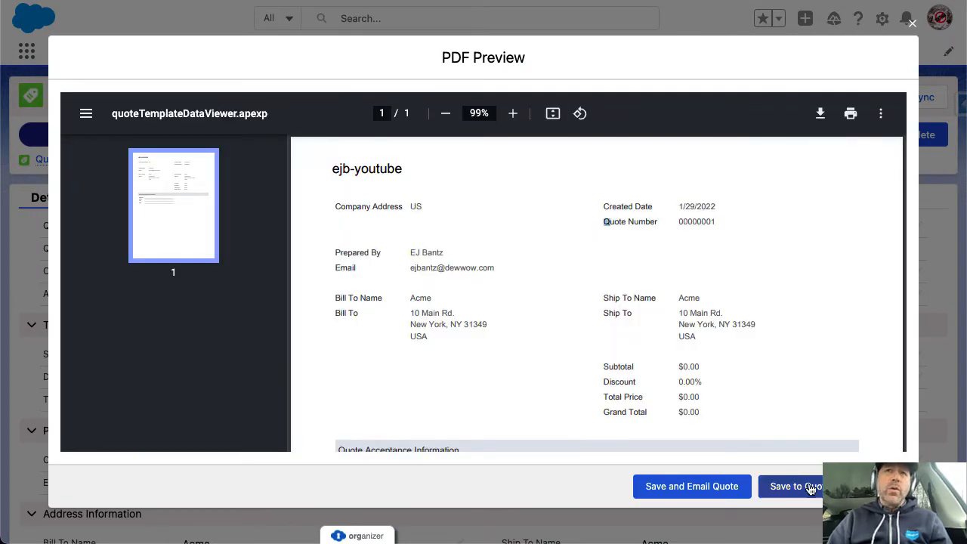
pyautogui.click(913, 24)
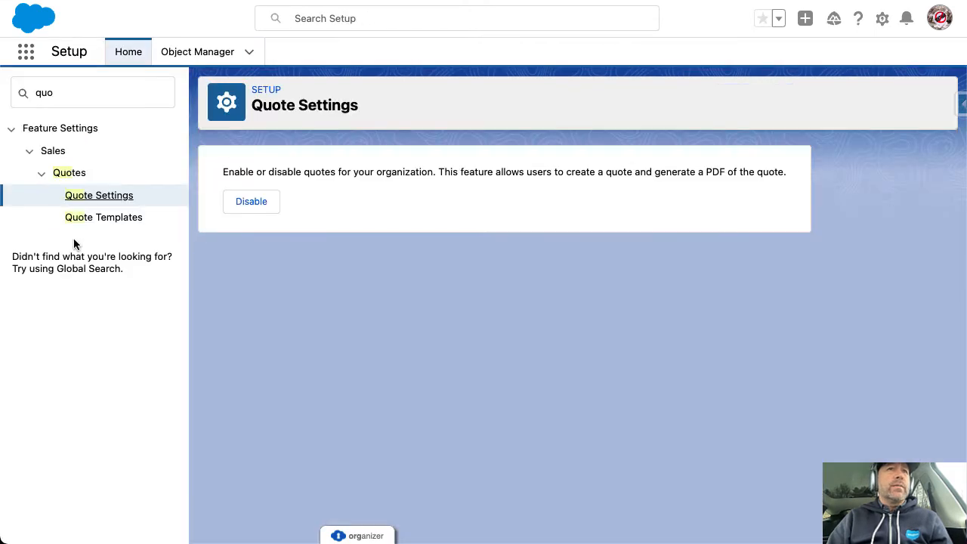
# Edit the Standard Template from Quote Templates and scroll through its Header, Body, Line Items and Totals
pyautogui.click(93, 221)
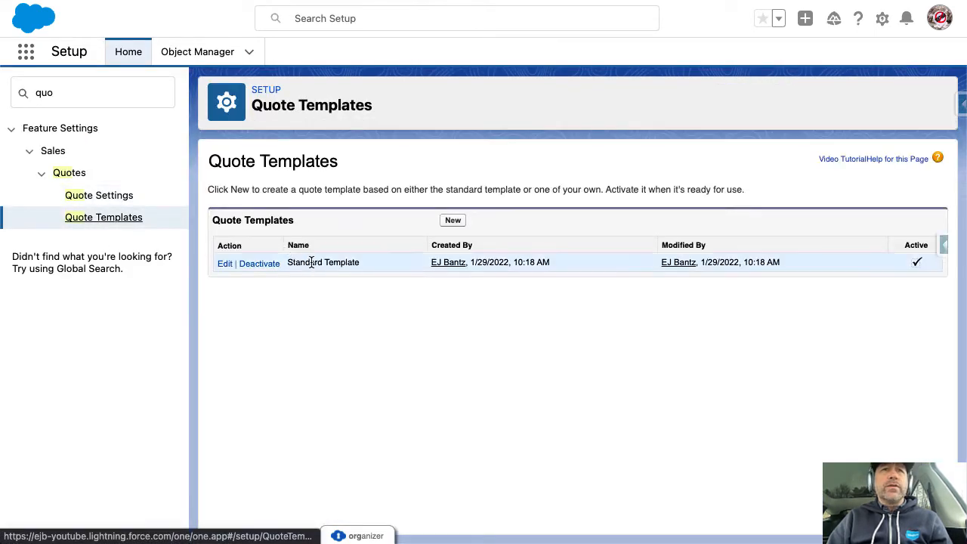
pyautogui.moveTo(357, 270); pyautogui.dragTo(291, 263)
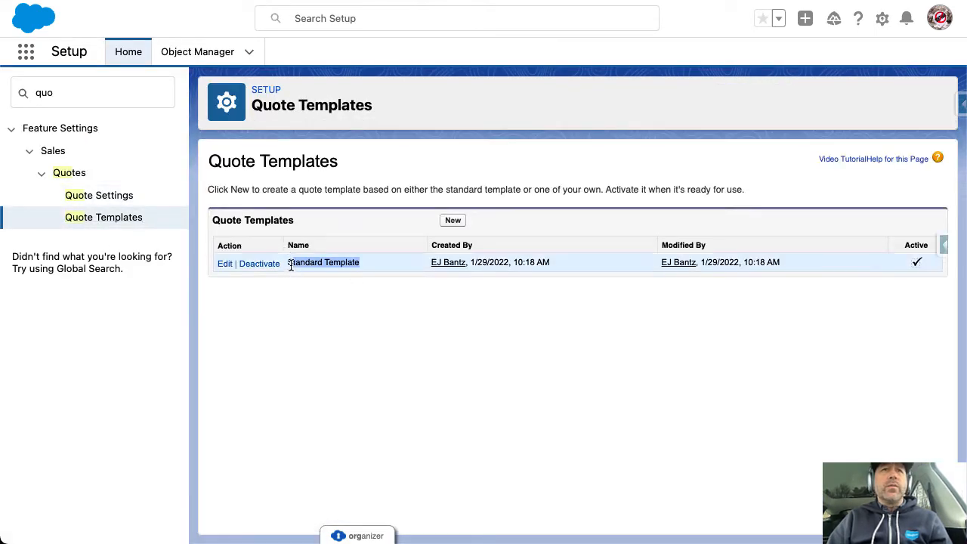
pyautogui.click(224, 264)
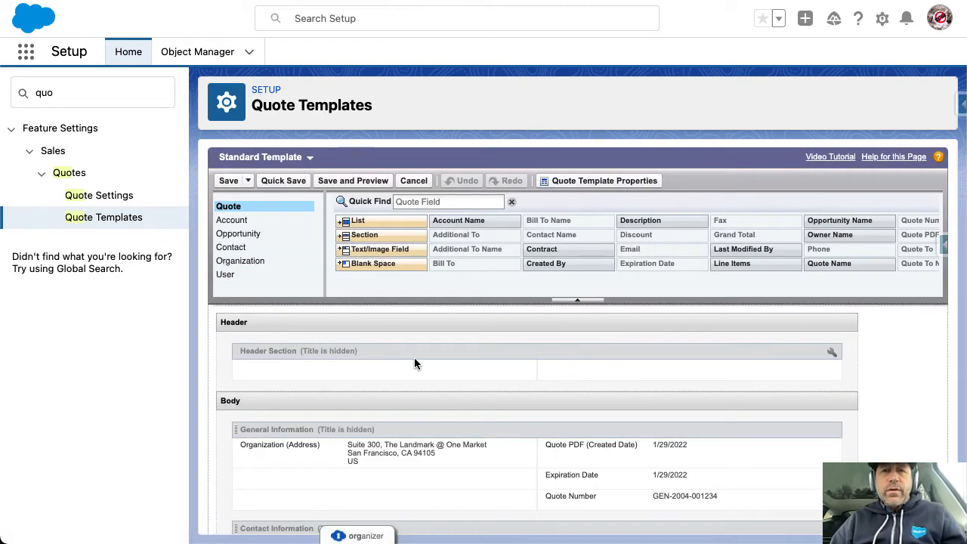
pyautogui.scroll(-1, 688, 400)
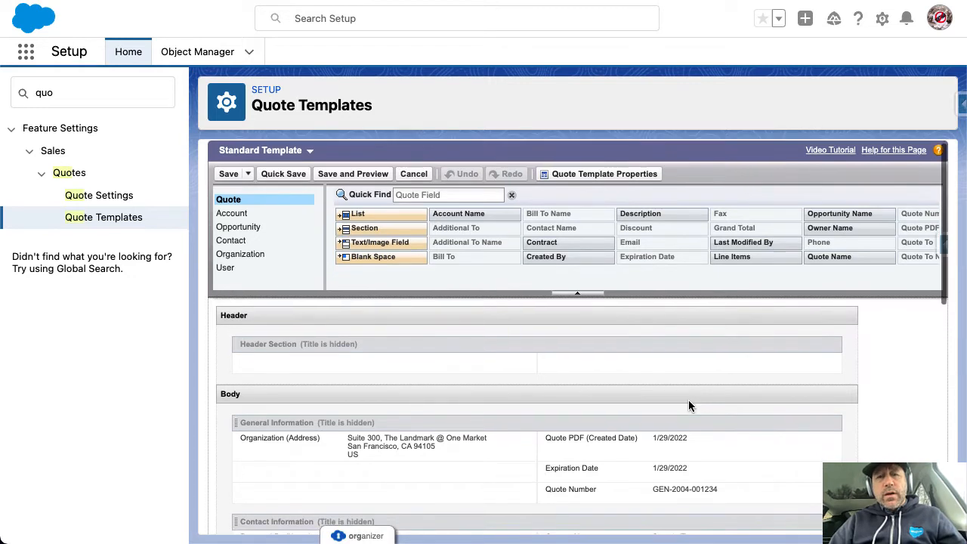
pyautogui.scroll(-6, 689, 406)
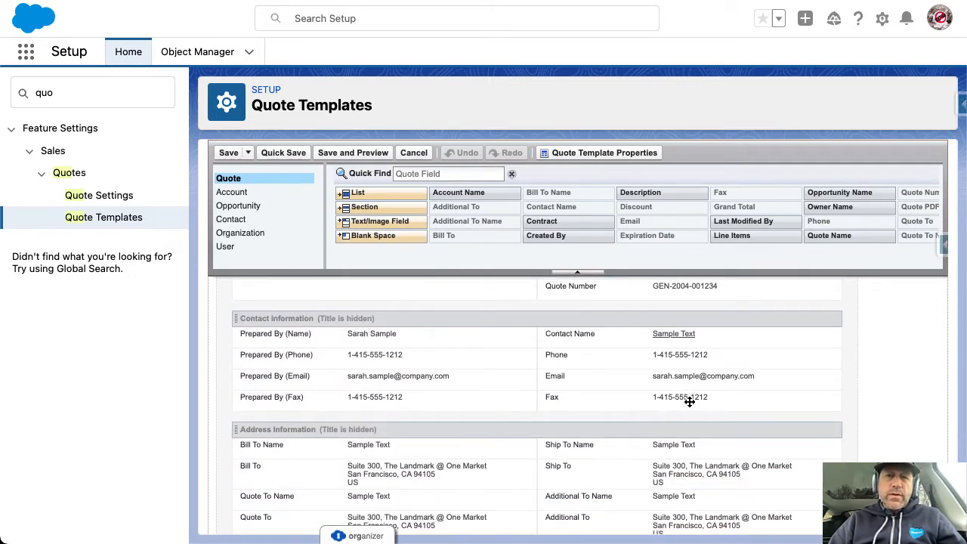
pyautogui.scroll(8, 689, 403)
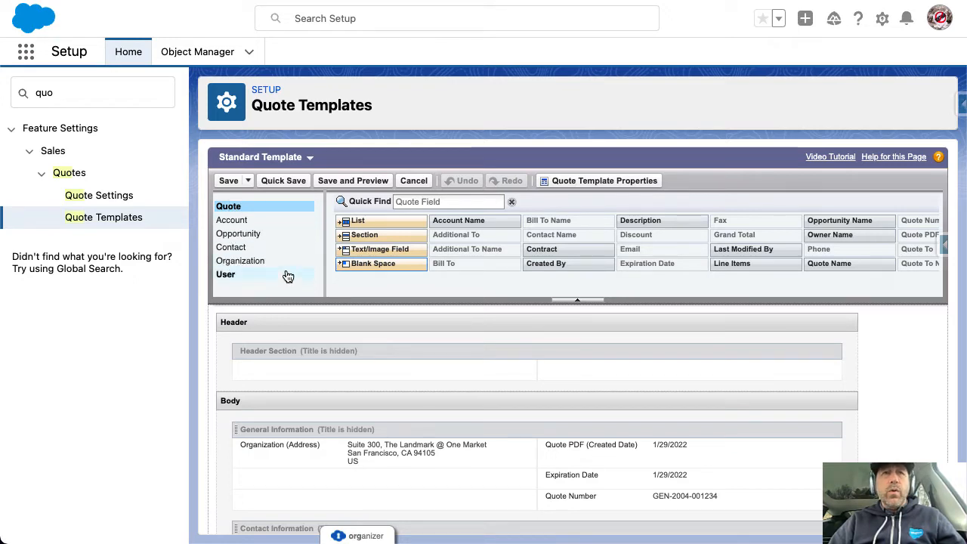
pyautogui.scroll(-3, 390, 413)
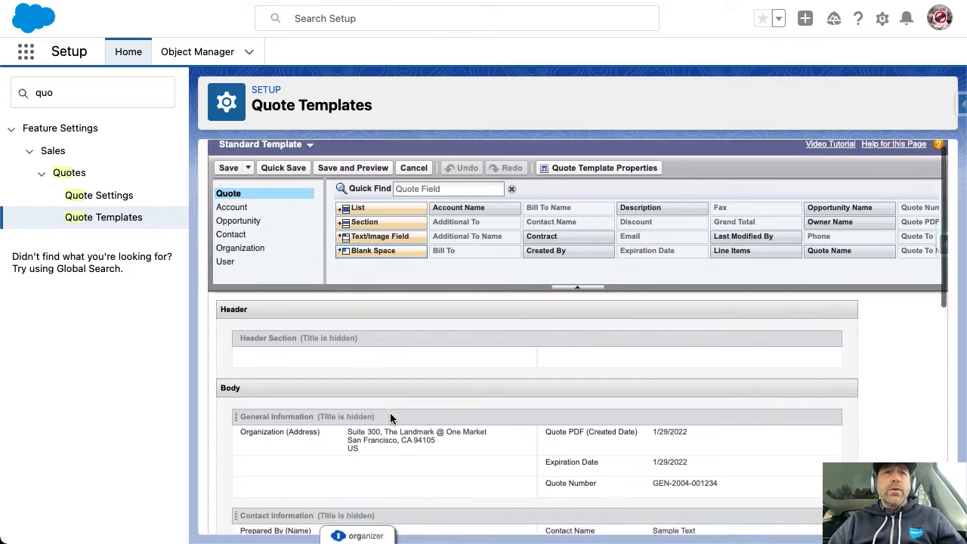
pyautogui.scroll(-5, 448, 434)
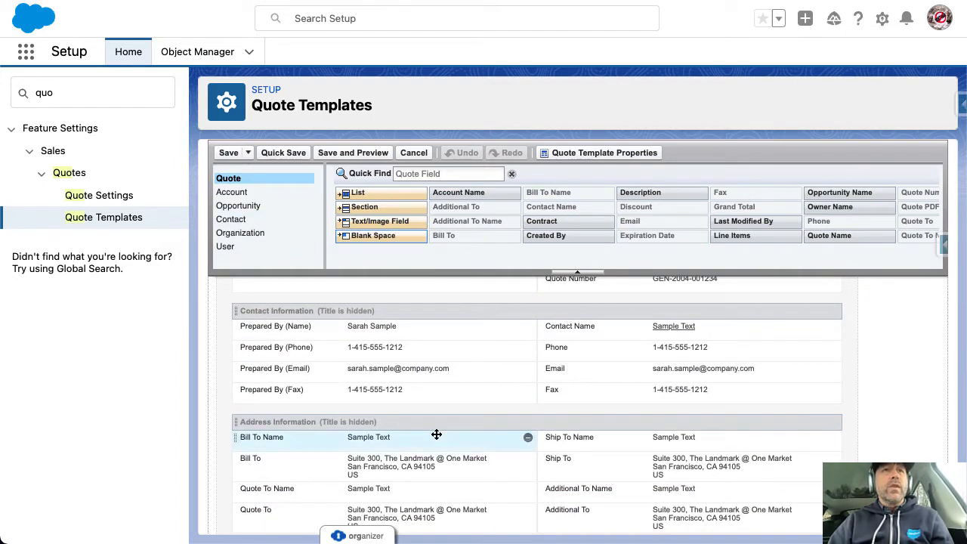
pyautogui.scroll(-3, 437, 433)
pyautogui.scroll(-3, 436, 435)
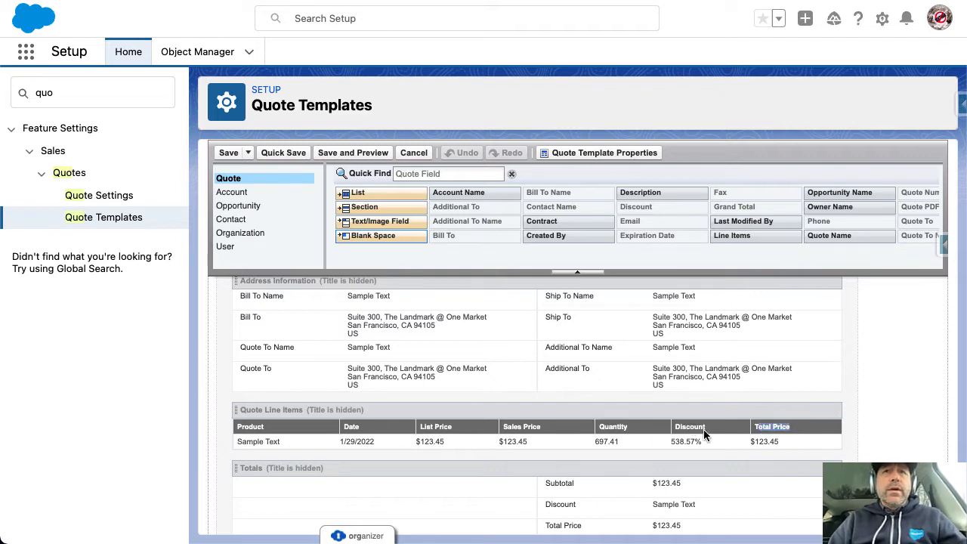
pyautogui.scroll(5, 615, 360)
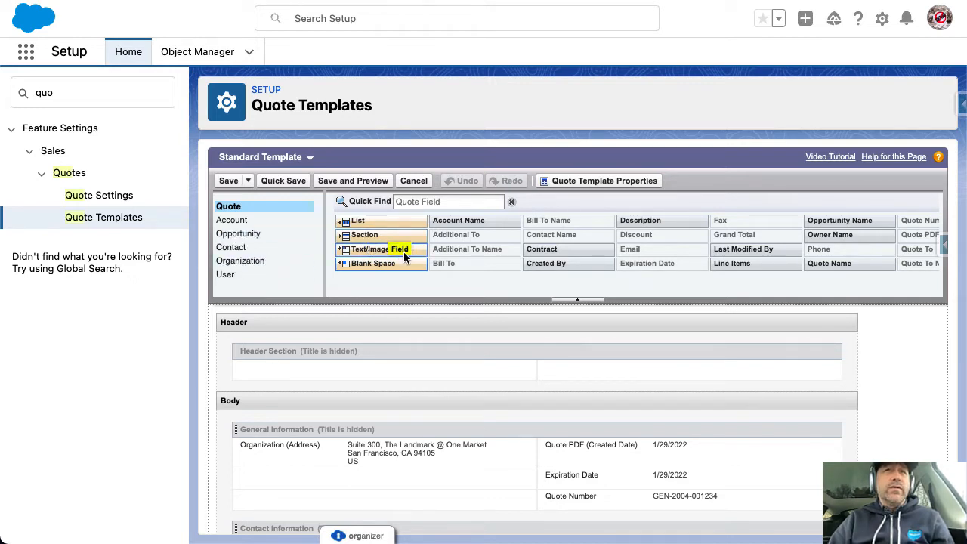
# Add a Text/Image field to the Header Section, try inserting a web image, then cancel
pyautogui.moveTo(403, 252); pyautogui.dragTo(303, 364)
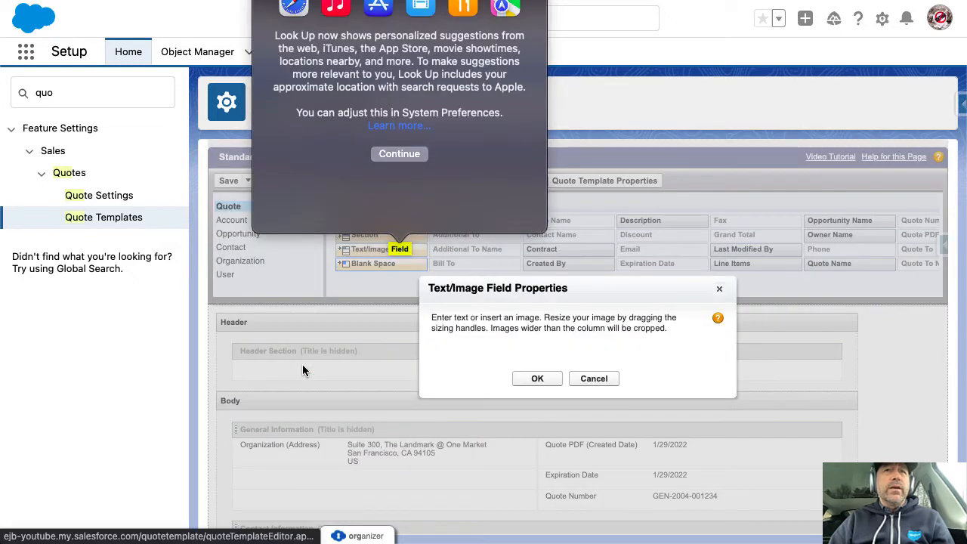
pyautogui.click(502, 428)
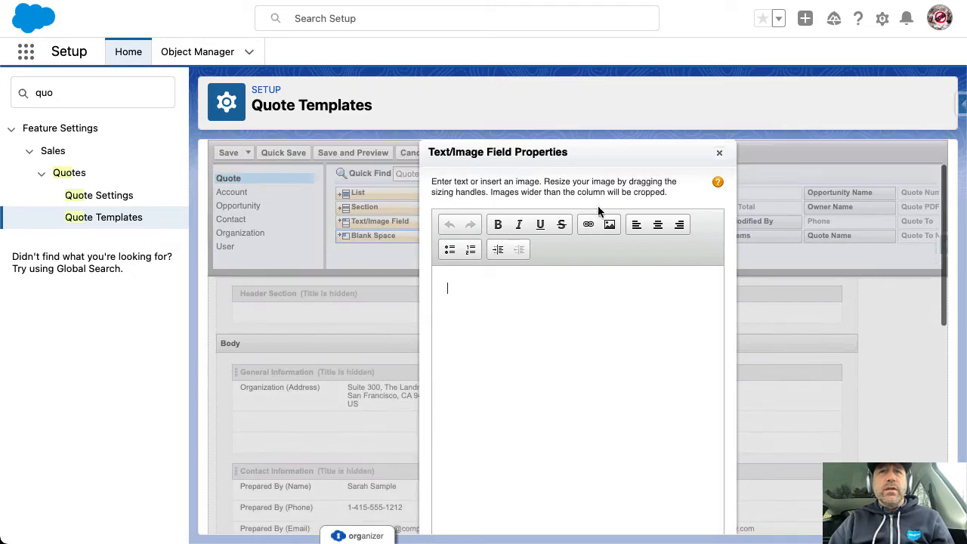
pyautogui.click(605, 228)
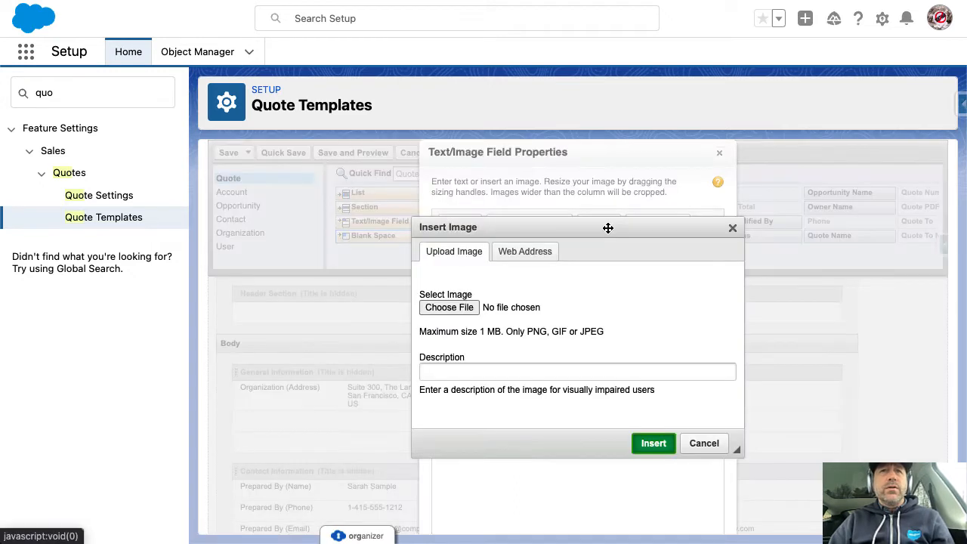
pyautogui.click(538, 251)
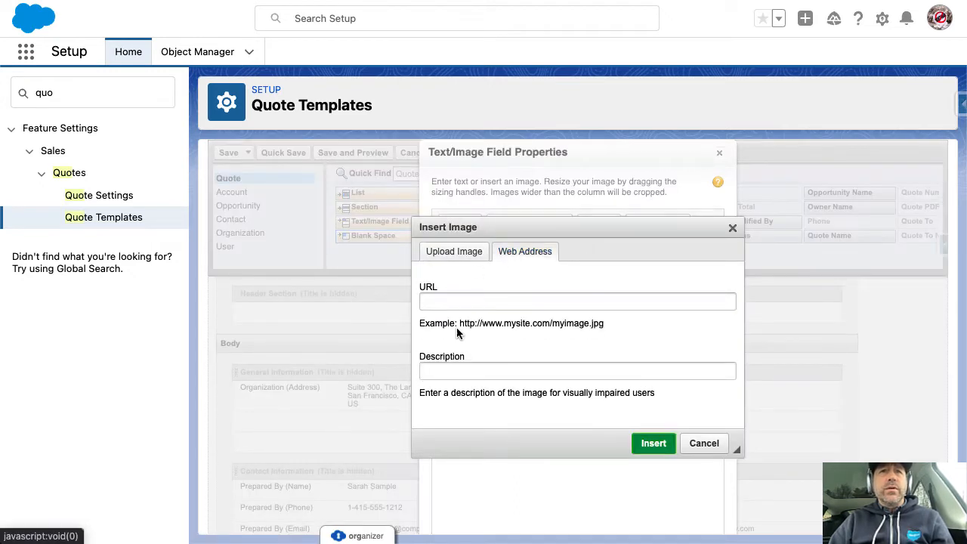
pyautogui.moveTo(604, 324); pyautogui.dragTo(489, 323)
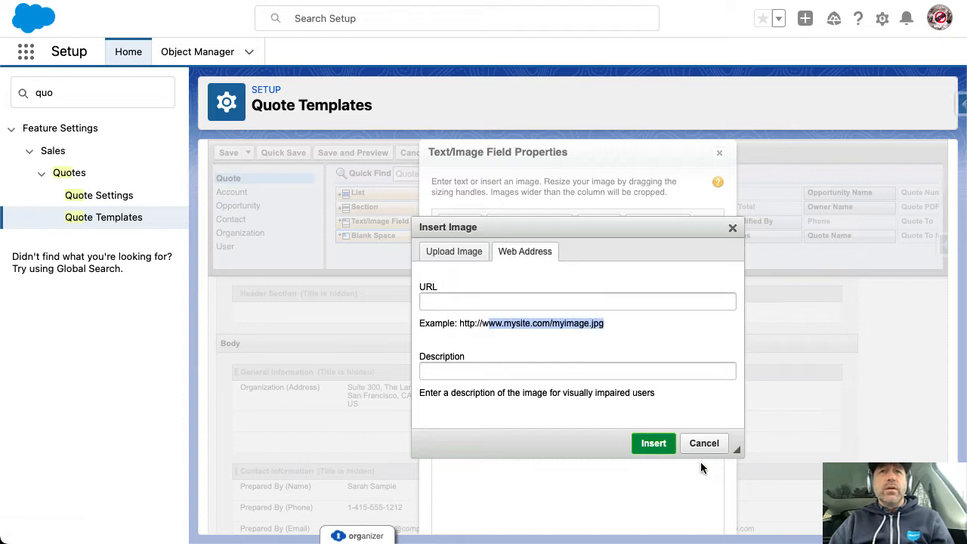
pyautogui.click(711, 444)
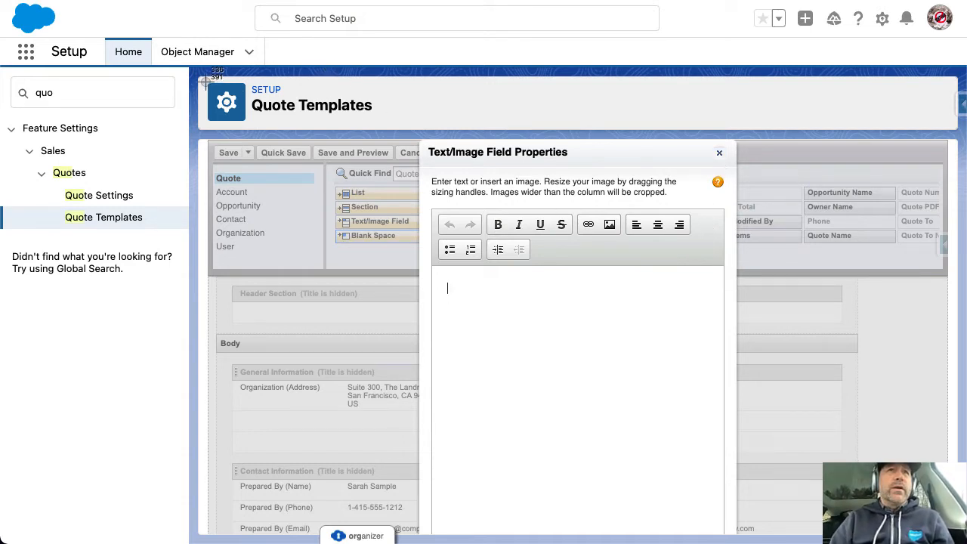
# Try pasting a gear-icon screenshot and uploading an image, then close the field dialog without content
pyautogui.moveTo(207, 81); pyautogui.dragTo(249, 129)
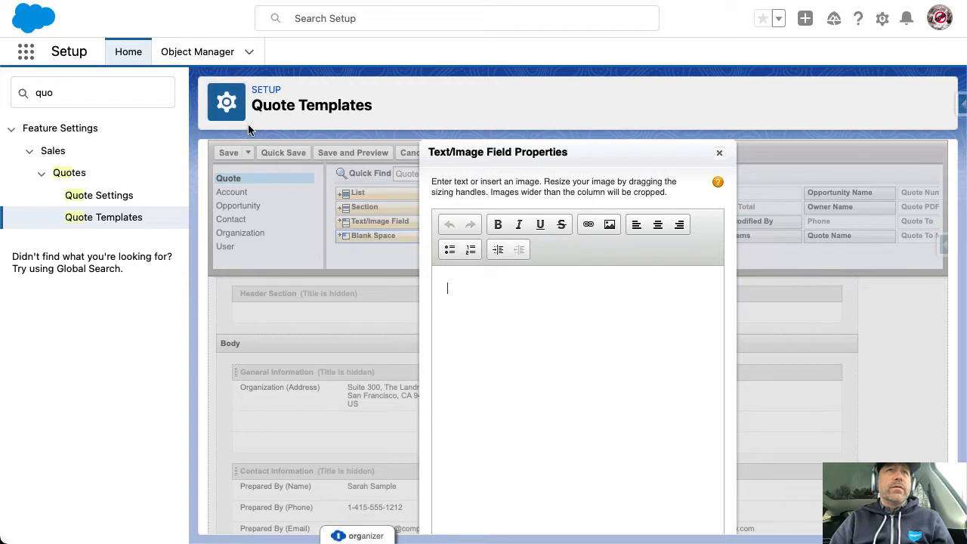
pyautogui.rightClick(495, 311)
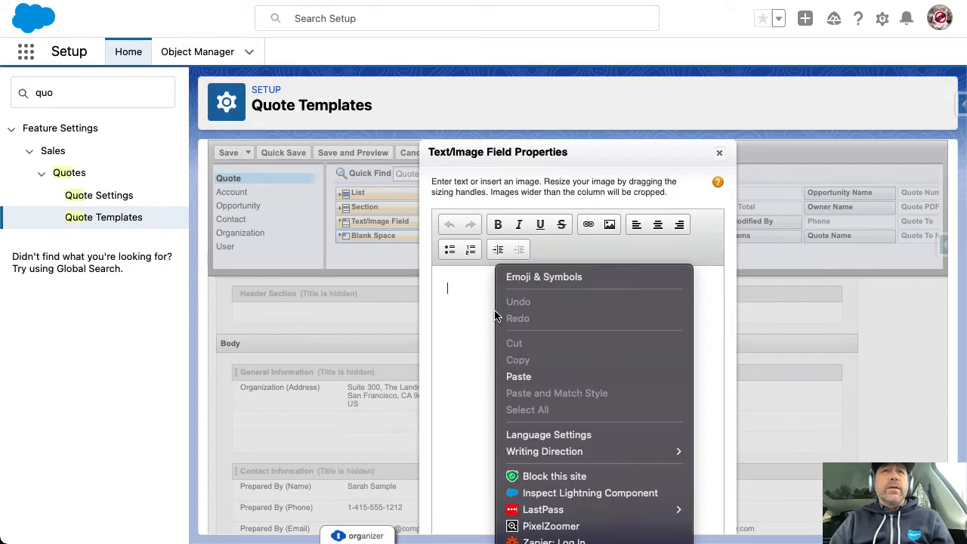
pyautogui.click(520, 377)
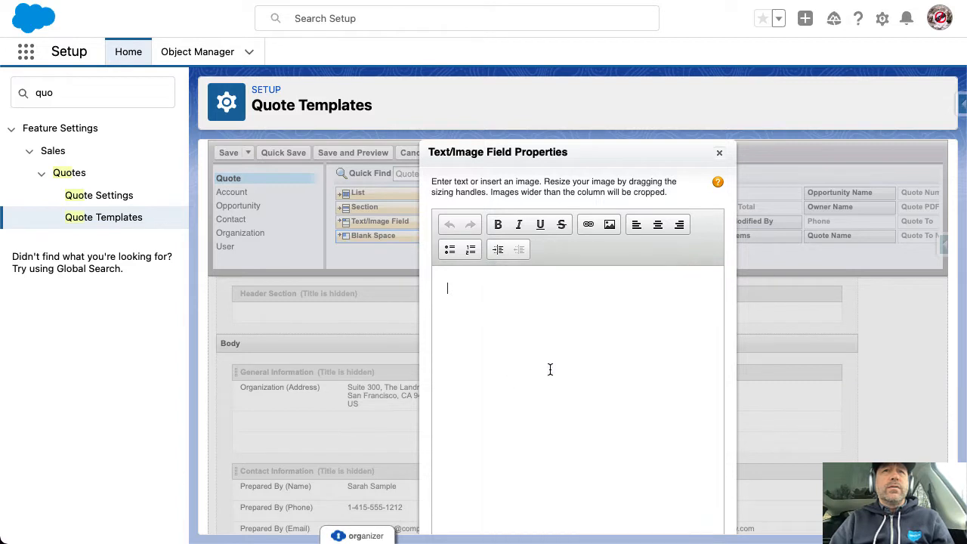
pyautogui.scroll(-2, 520, 341)
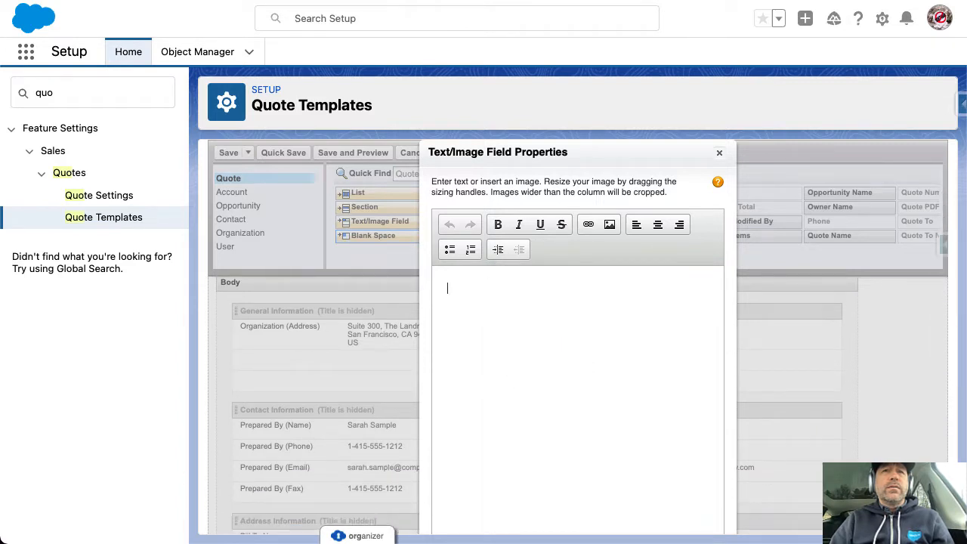
pyautogui.write('d')
pyautogui.scroll(-3, 581, 395)
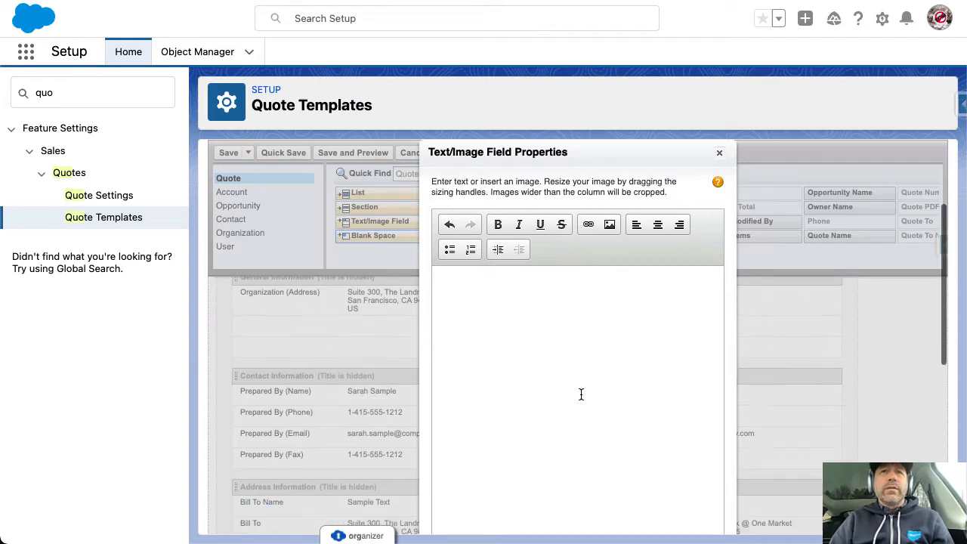
pyautogui.click(610, 224)
pyautogui.click(612, 223)
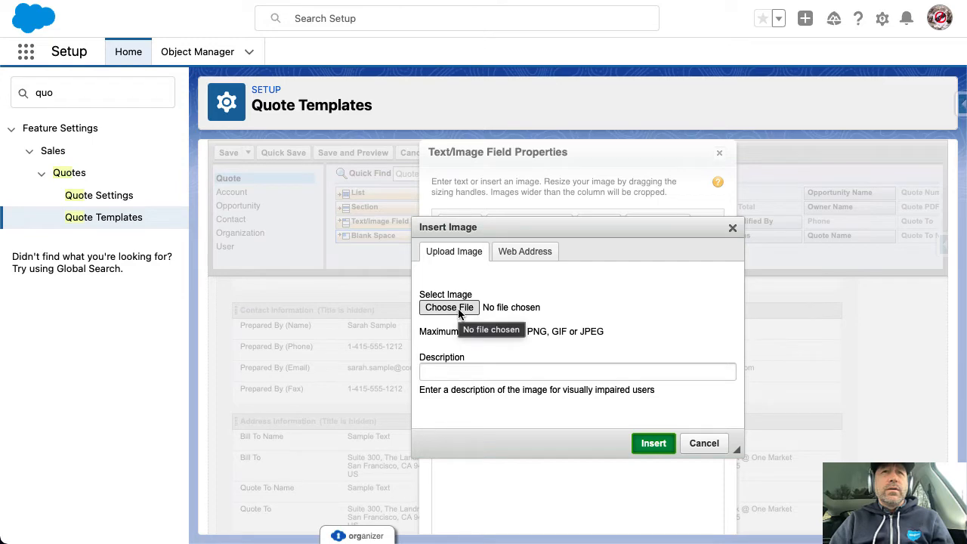
pyautogui.click(710, 444)
pyautogui.click(720, 152)
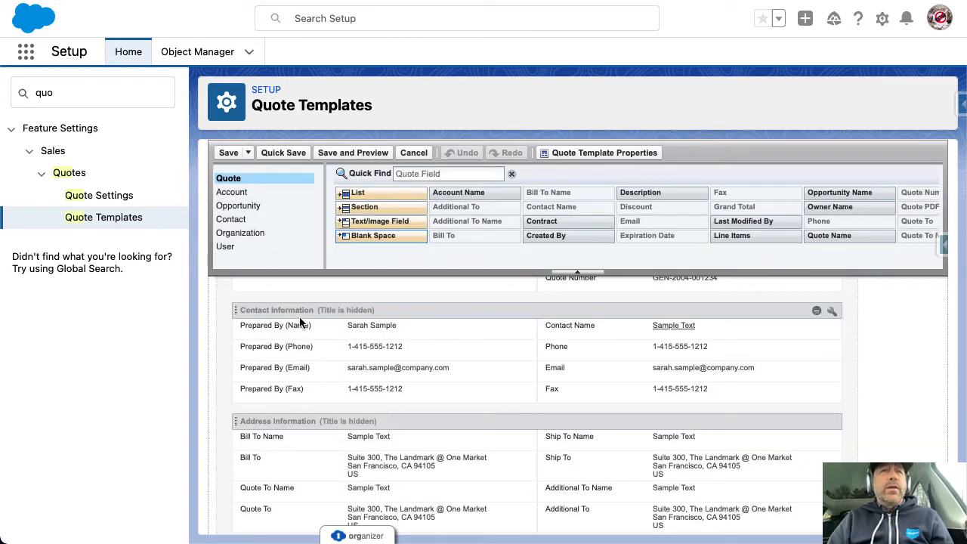
pyautogui.scroll(3, 375, 342)
pyautogui.scroll(5, 374, 337)
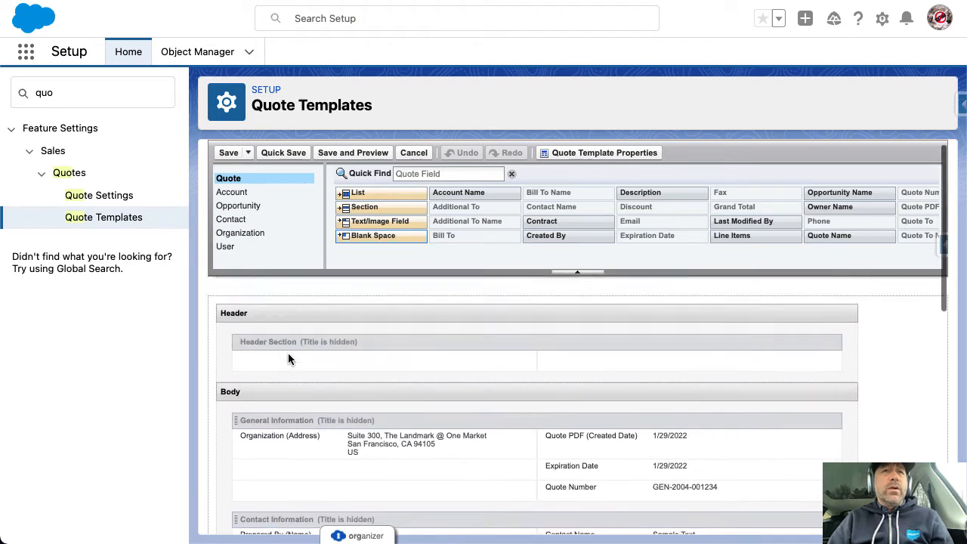
pyautogui.scroll(-4, 317, 363)
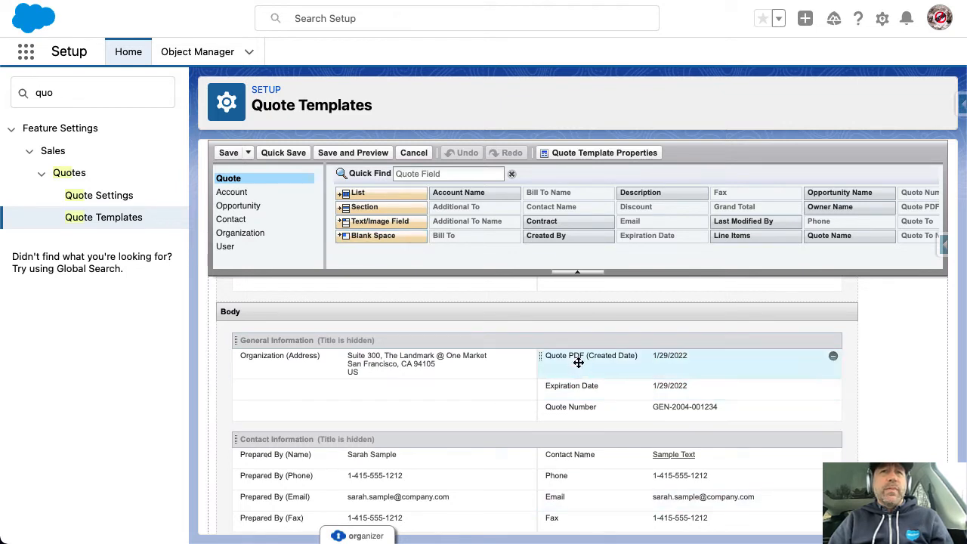
pyautogui.scroll(-1, 605, 393)
pyautogui.scroll(2, 752, 397)
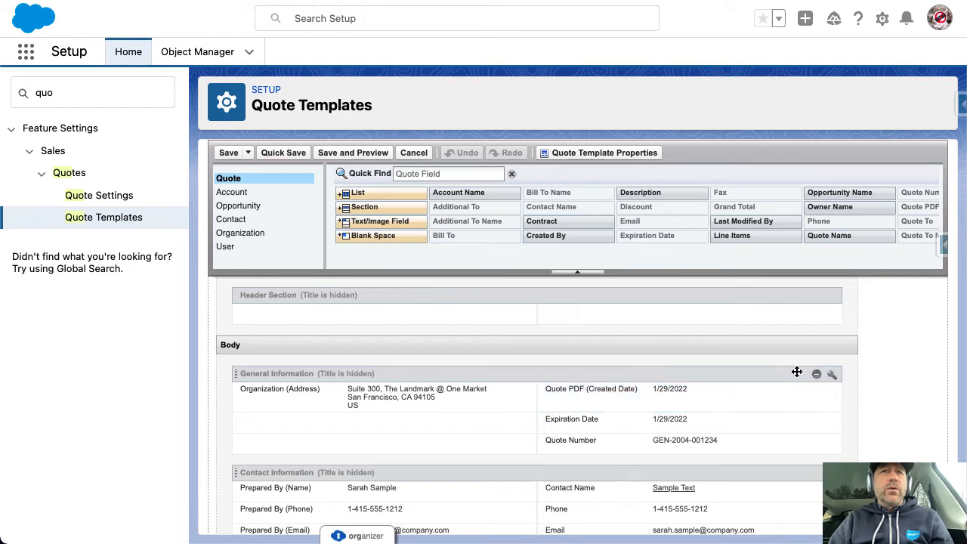
pyautogui.scroll(-2, 822, 384)
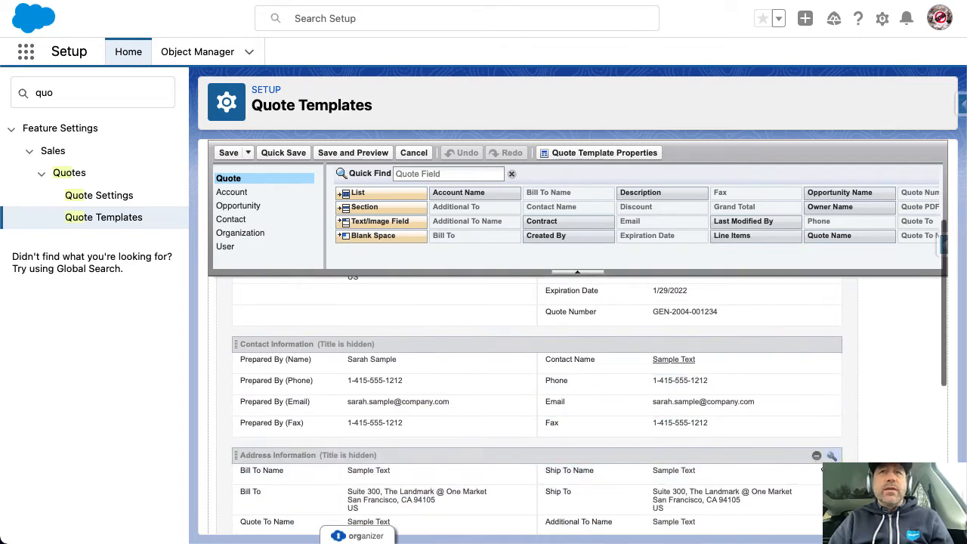
pyautogui.click(832, 456)
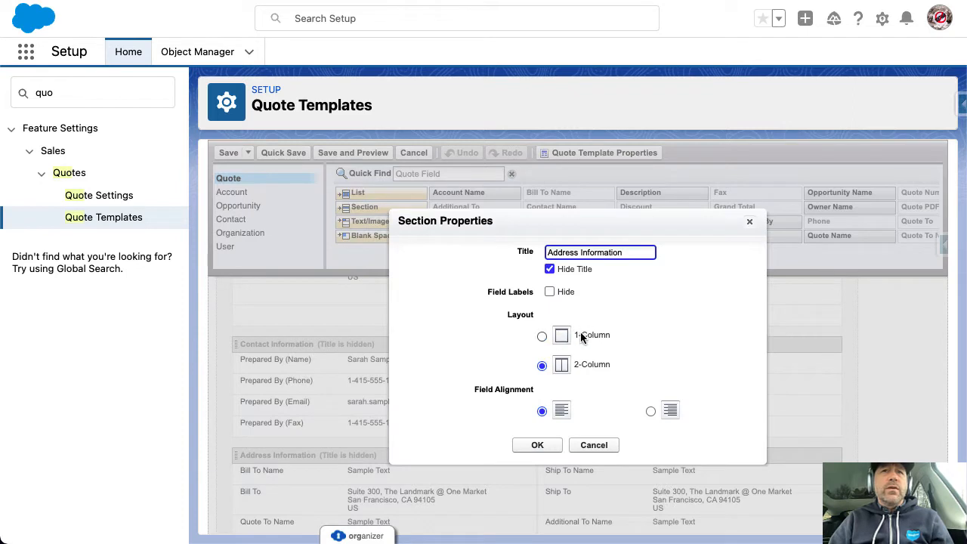
pyautogui.click(594, 445)
pyautogui.scroll(-3, 700, 451)
pyautogui.scroll(-3, 701, 448)
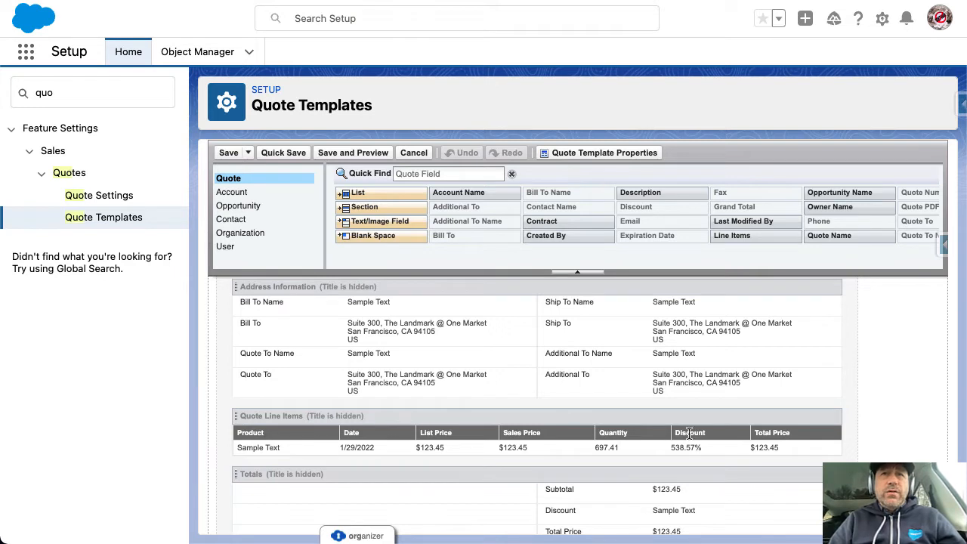
pyautogui.click(832, 419)
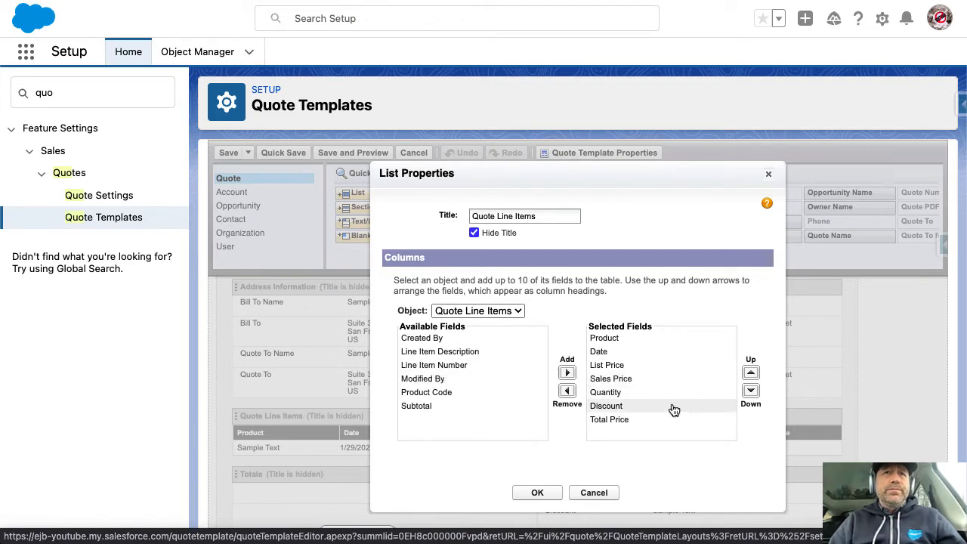
pyautogui.scroll(-1, 537, 391)
pyautogui.click(498, 289)
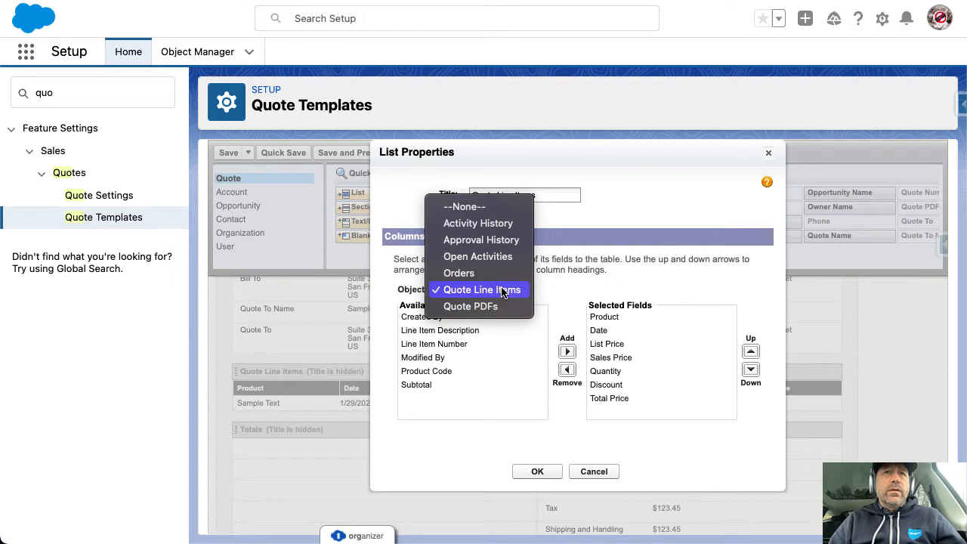
pyautogui.click(502, 291)
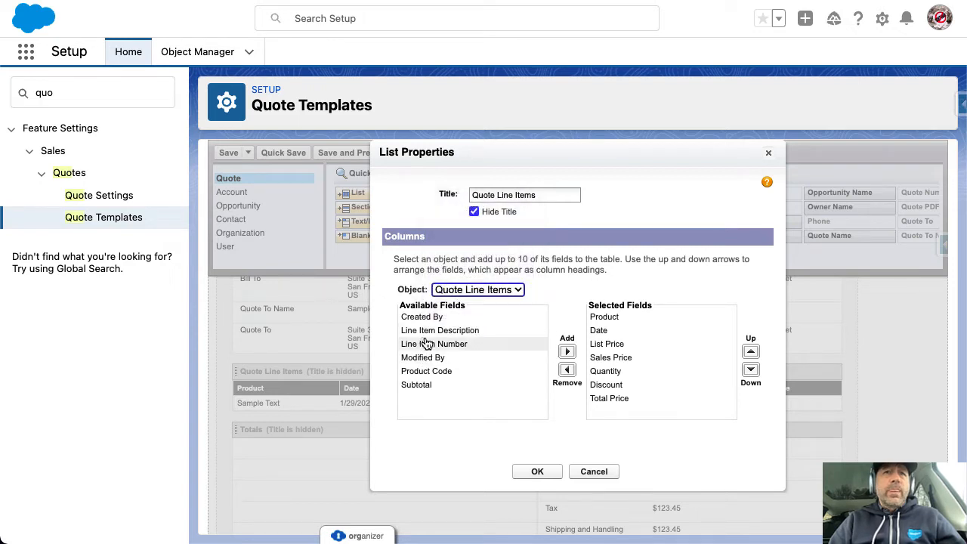
pyautogui.click(593, 472)
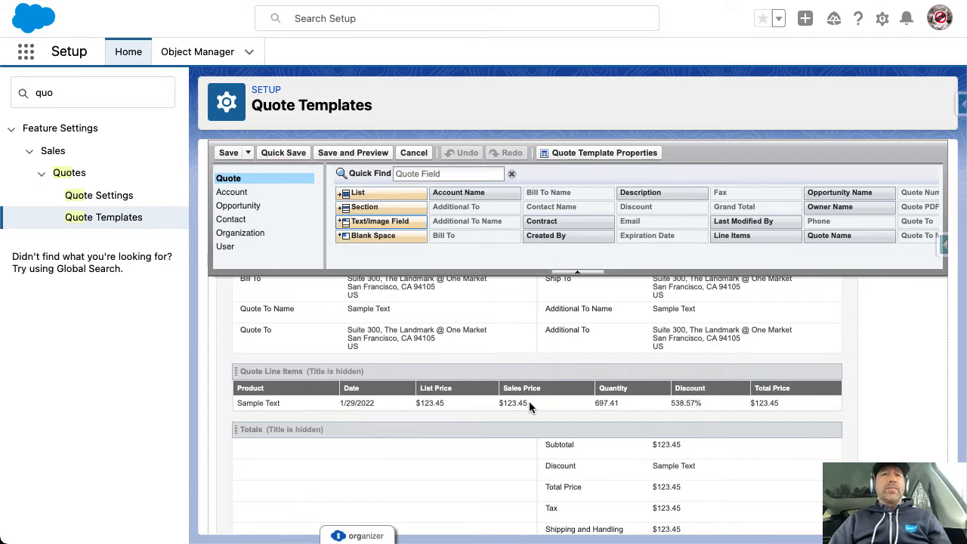
# Select the sample Sales Price ($123.45) and Discount values in the line items table
pyautogui.moveTo(530, 405); pyautogui.dragTo(498, 406)
pyautogui.moveTo(701, 405); pyautogui.dragTo(657, 410)
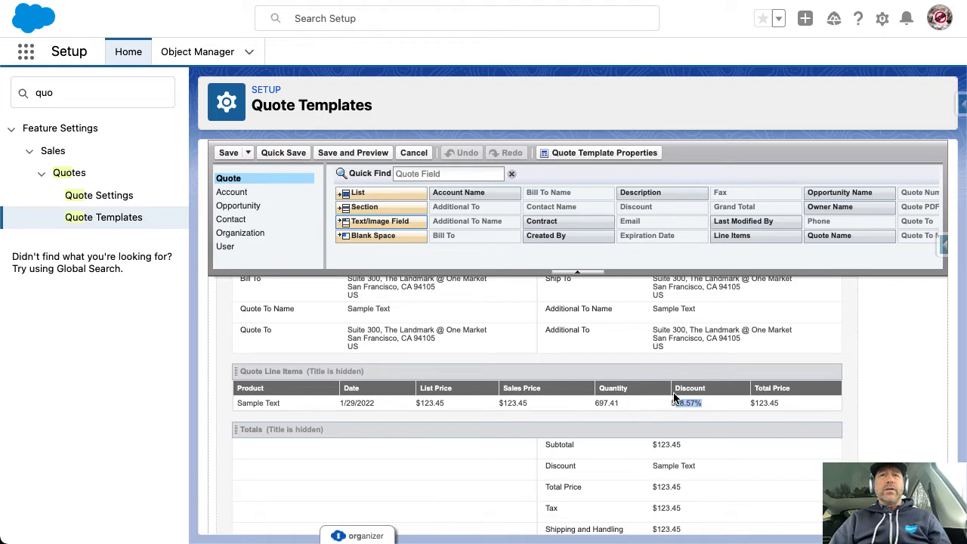
pyautogui.click(692, 406)
pyautogui.moveTo(530, 404); pyautogui.dragTo(498, 403)
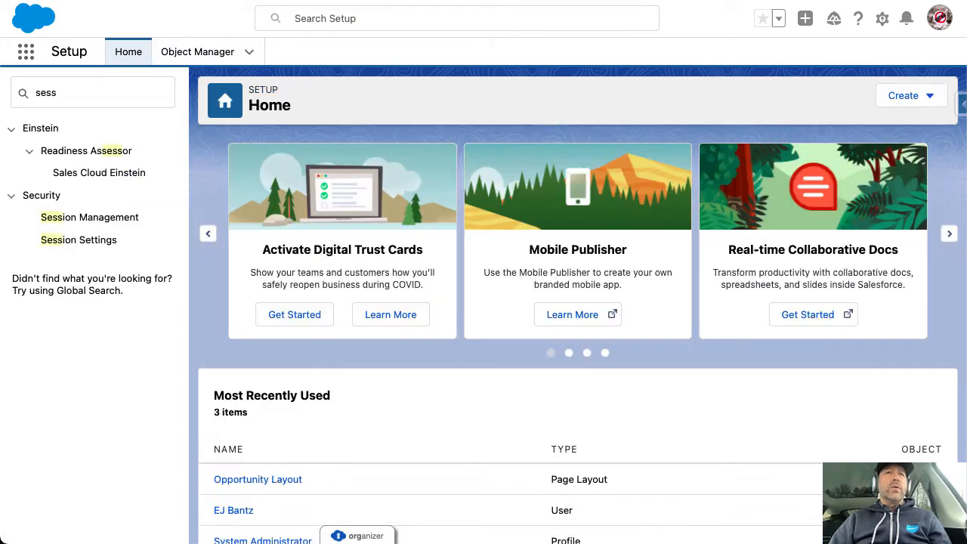
# Open the Quote Line Item object's Fields & Relationships in Object Manager
pyautogui.click(200, 54)
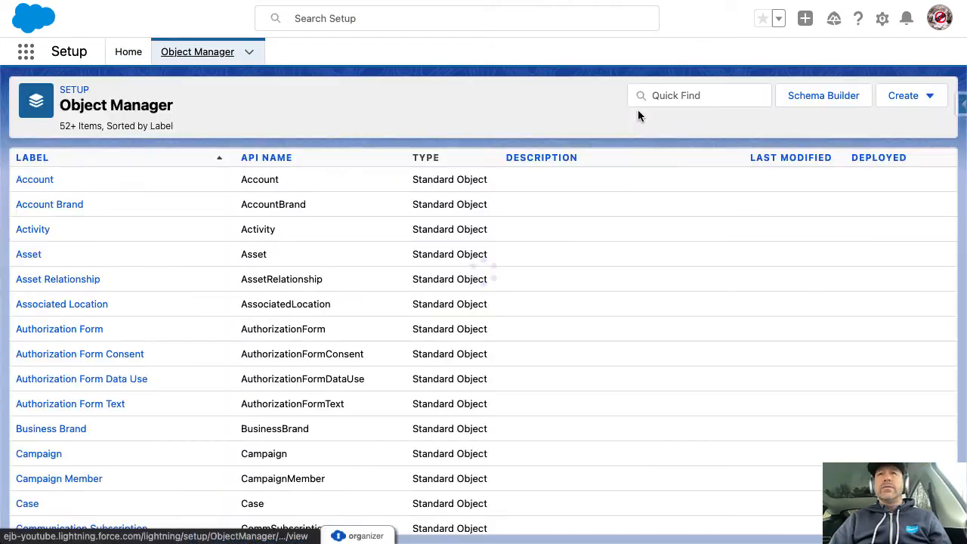
pyautogui.click(727, 94)
pyautogui.write('quote')
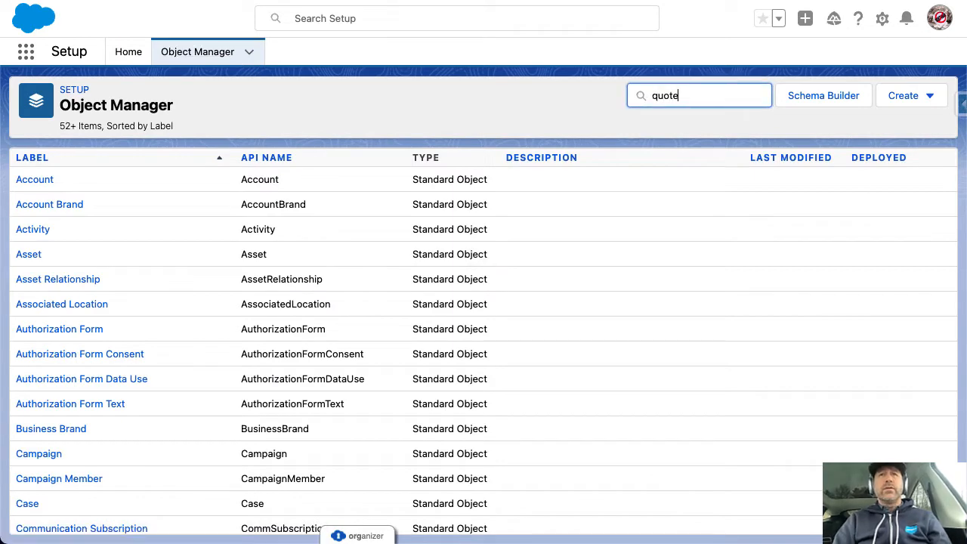
pyautogui.click(38, 206)
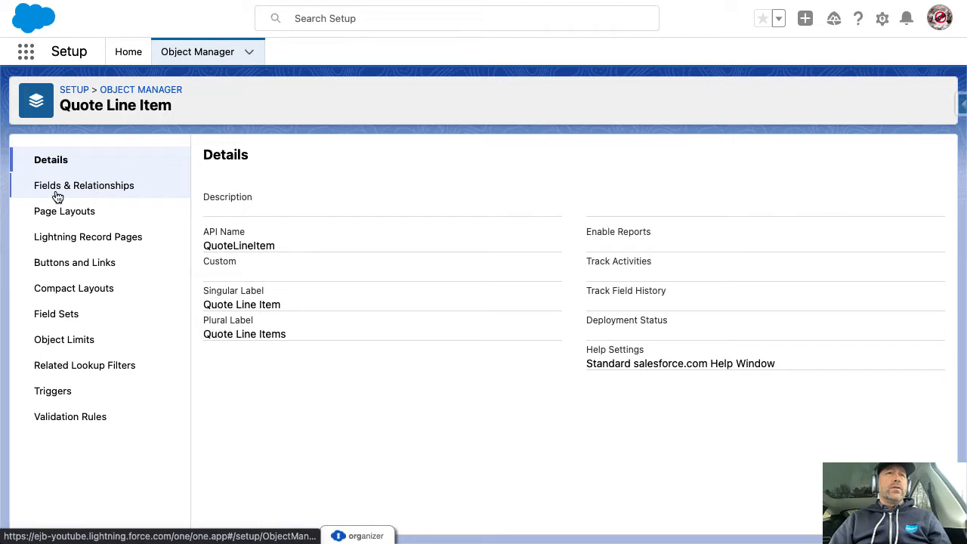
pyautogui.click(58, 195)
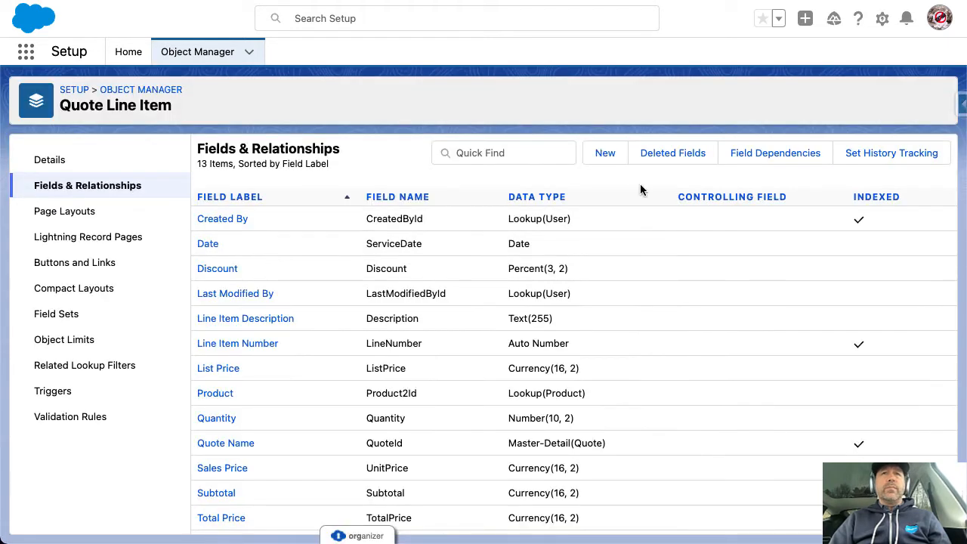
# Filter the fields for Sales Price, note its UnitPrice API name, and start a new field
pyautogui.click(520, 156)
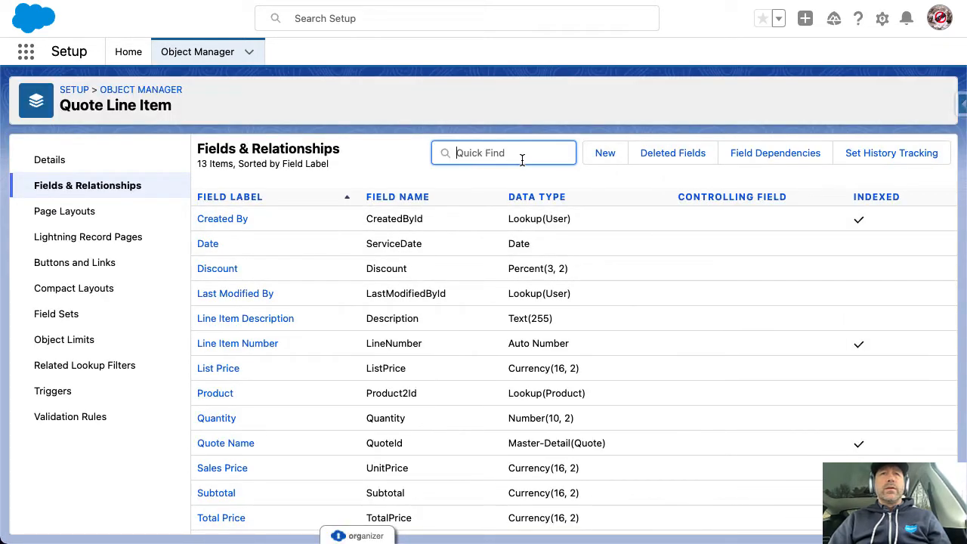
pyautogui.write('un')
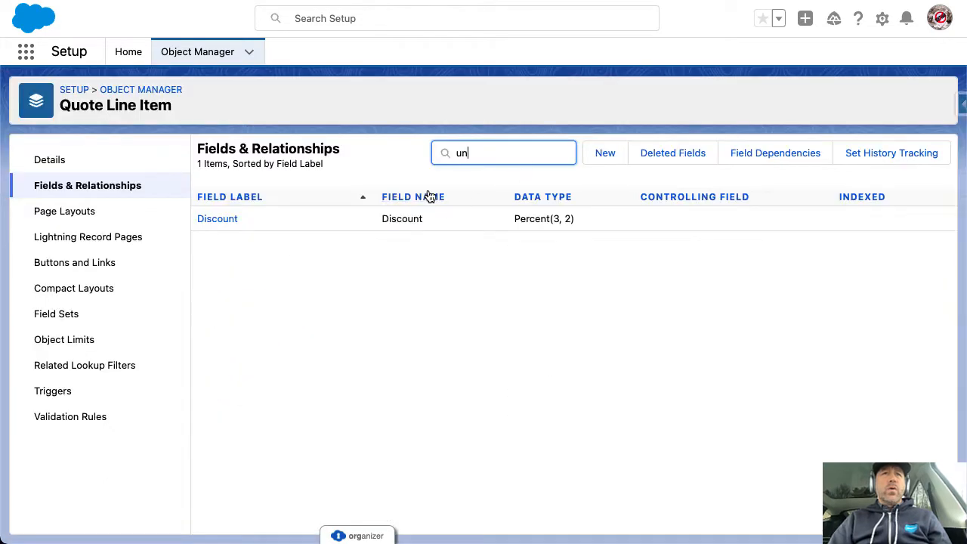
pyautogui.press('BackSpace')
pyautogui.press('BackSpace')
pyautogui.write('sales')
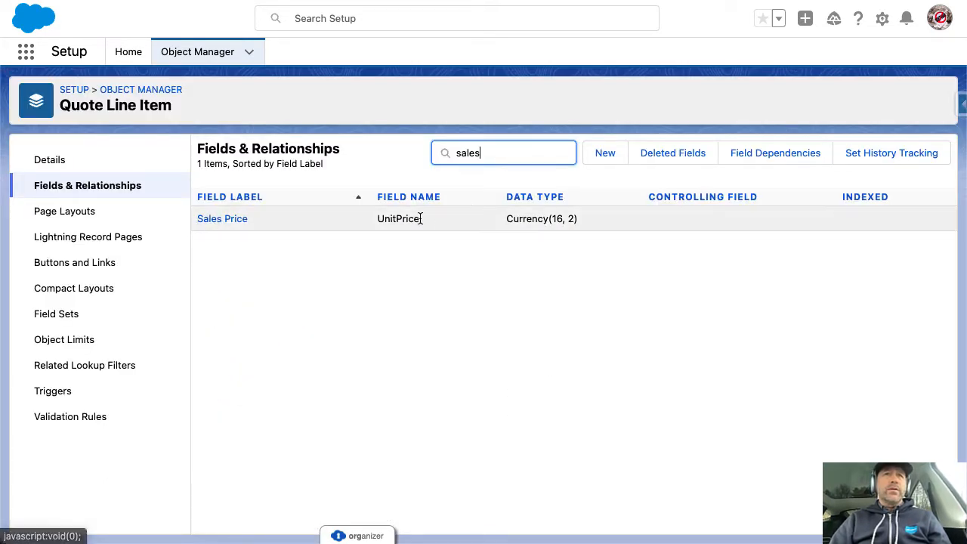
pyautogui.doubleClick(400, 216)
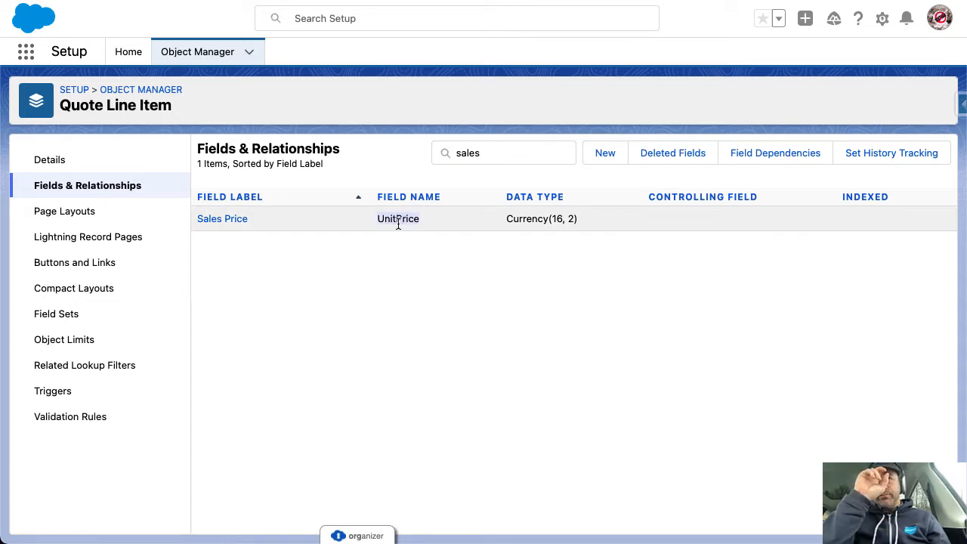
pyautogui.click(607, 151)
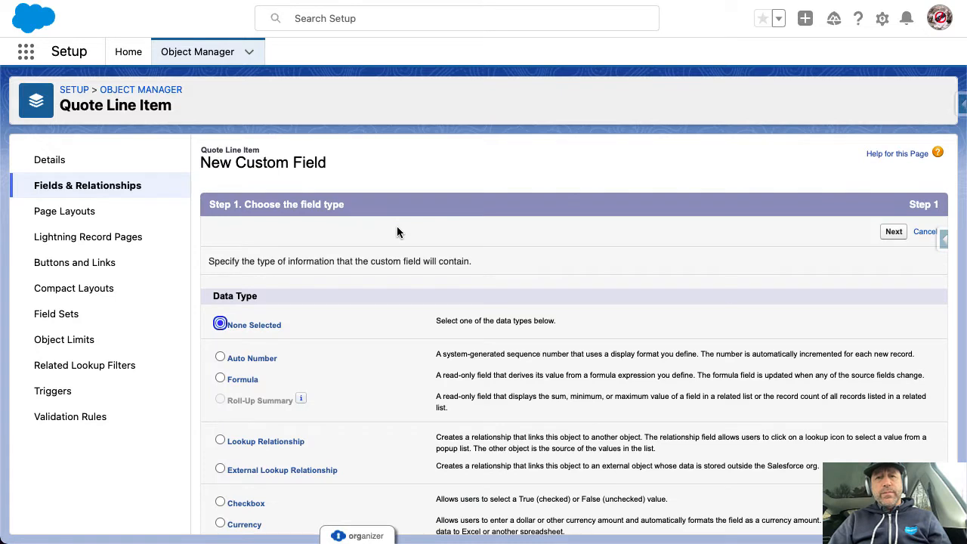
# Choose Formula as the new field's data type
pyautogui.scroll(-1, 282, 366)
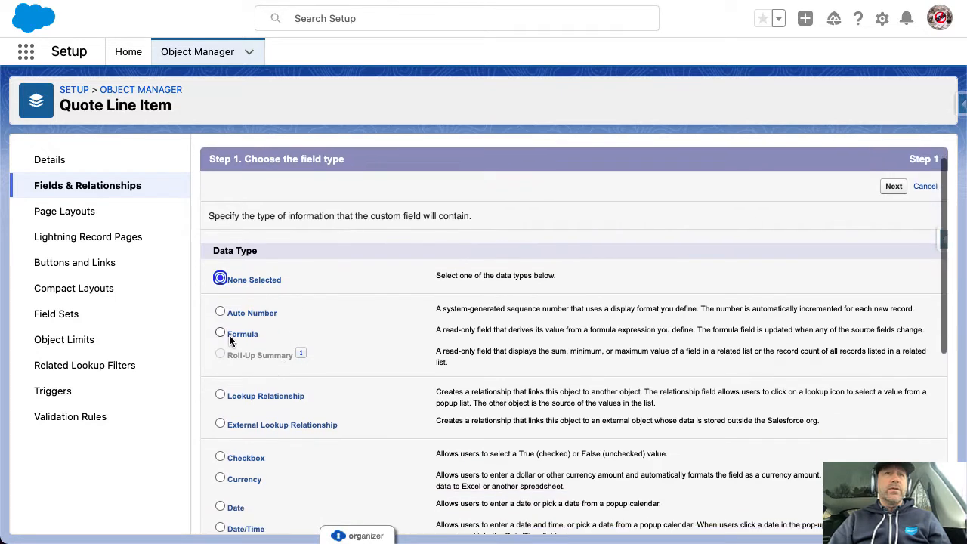
pyautogui.click(220, 334)
pyautogui.click(894, 187)
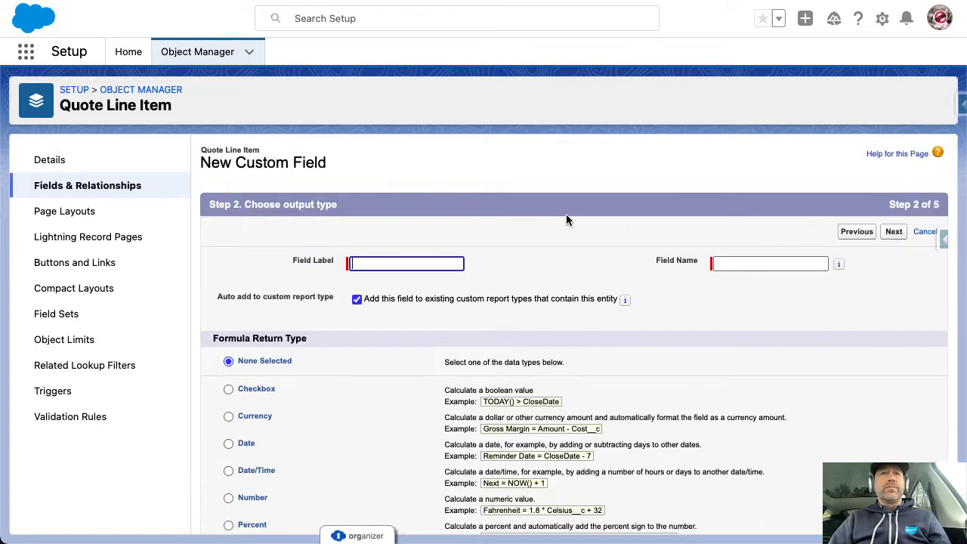
# Label the formula field 'Discounted Unit Price' with a Currency return type
pyautogui.write('DiscountedS')
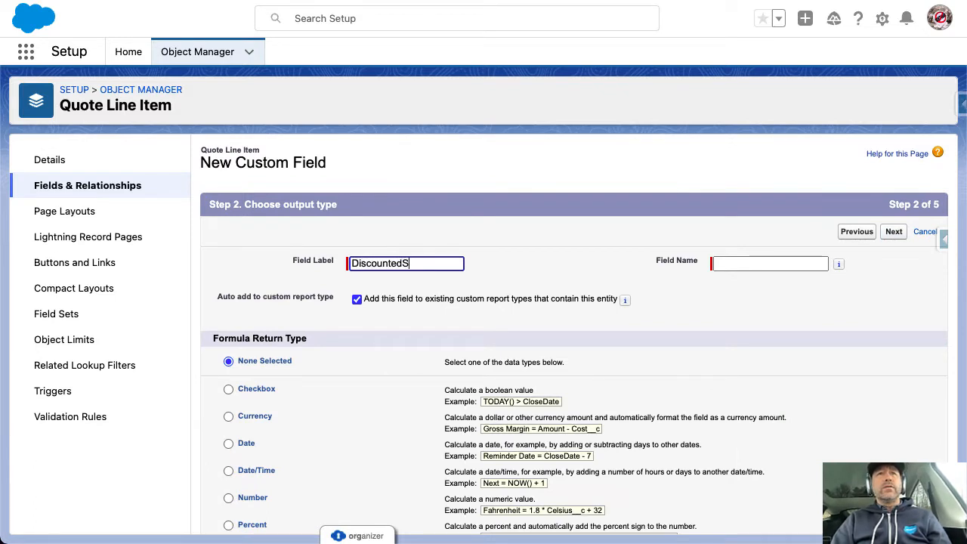
pyautogui.press('BackSpace')
pyautogui.press('BackSpace')
pyautogui.press('BackSpace')
pyautogui.write('Unit P')
pyautogui.press('Tab')
pyautogui.press('Tab')
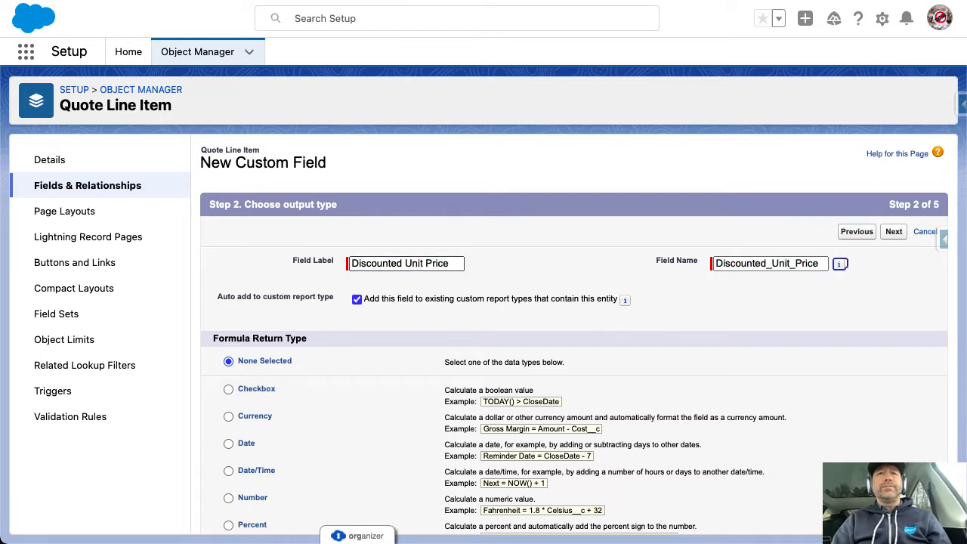
pyautogui.scroll(-2, 256, 440)
pyautogui.scroll(-1, 256, 443)
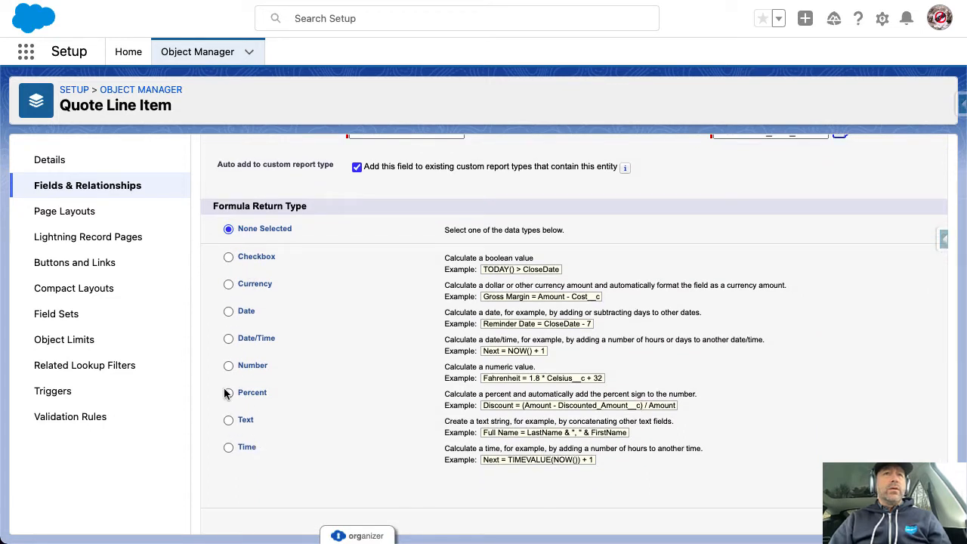
pyautogui.click(228, 284)
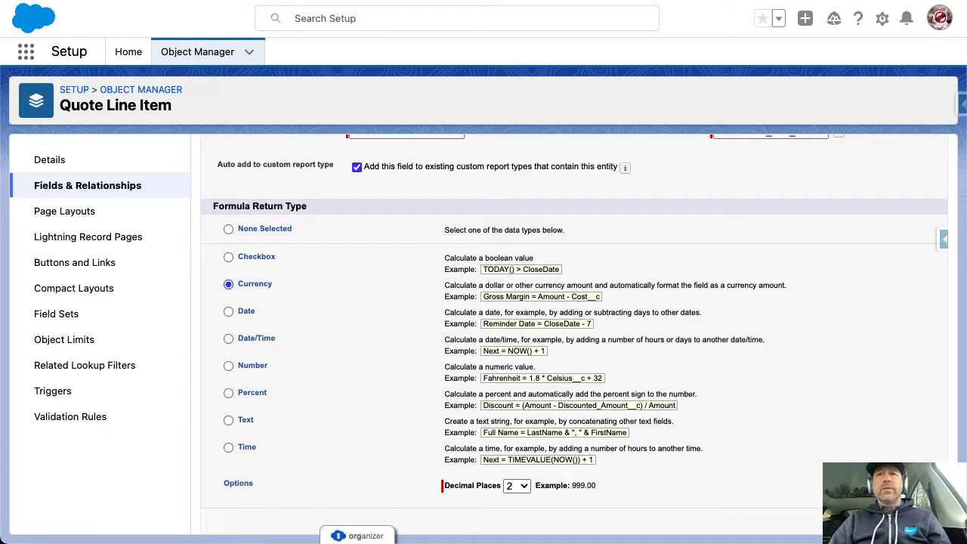
pyautogui.click(894, 523)
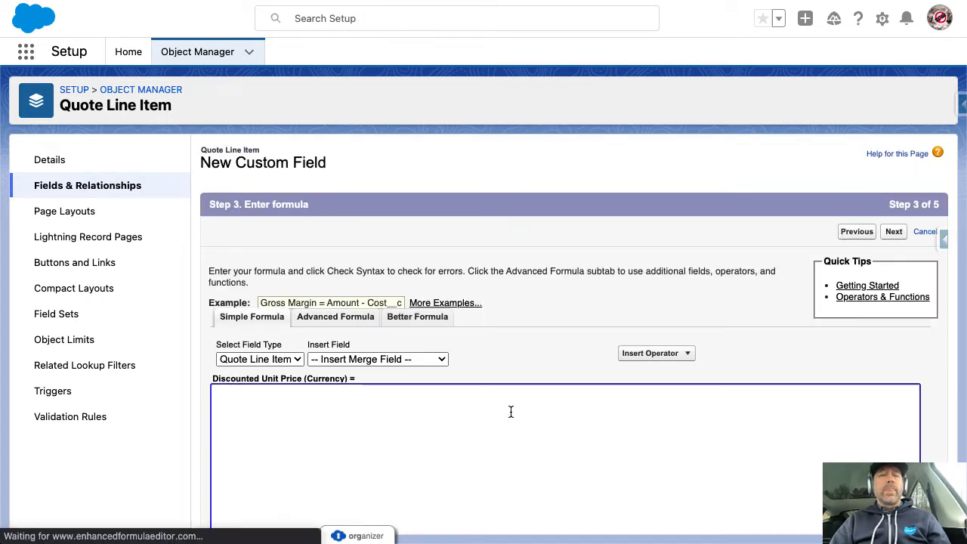
# In the Advanced Formula editor, insert the Sales Price field (UnitPrice)
pyautogui.click(367, 321)
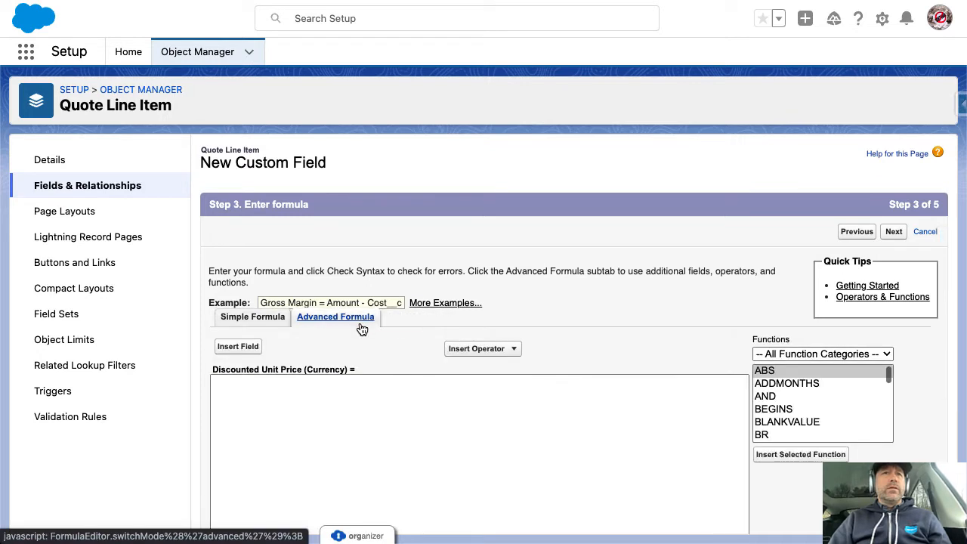
pyautogui.click(240, 349)
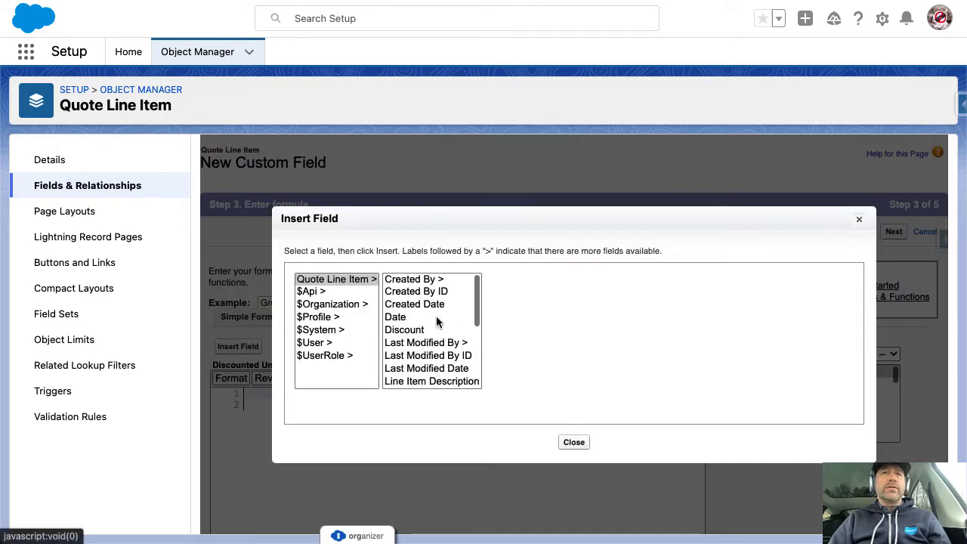
pyautogui.click(413, 294)
pyautogui.scroll(-3, 423, 333)
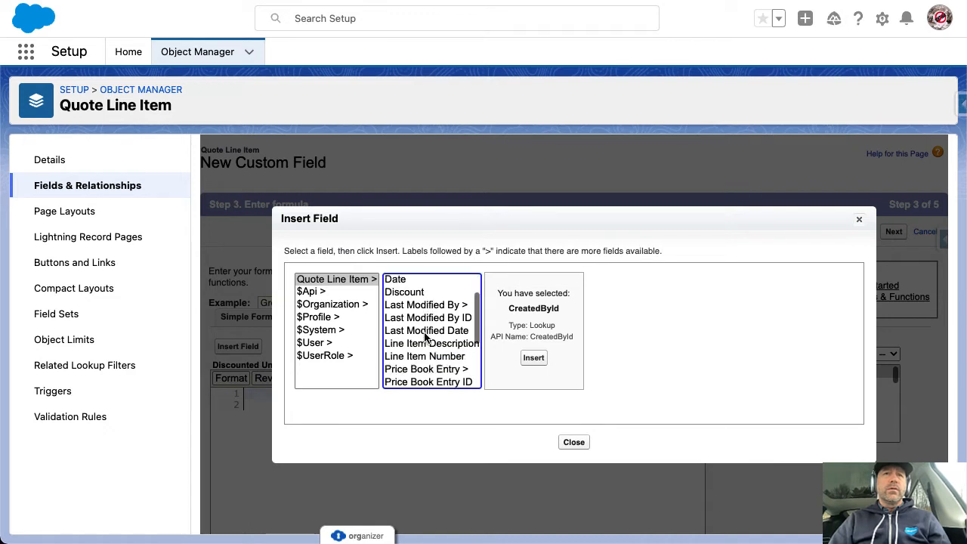
pyautogui.scroll(-1, 425, 337)
pyautogui.scroll(2, 425, 338)
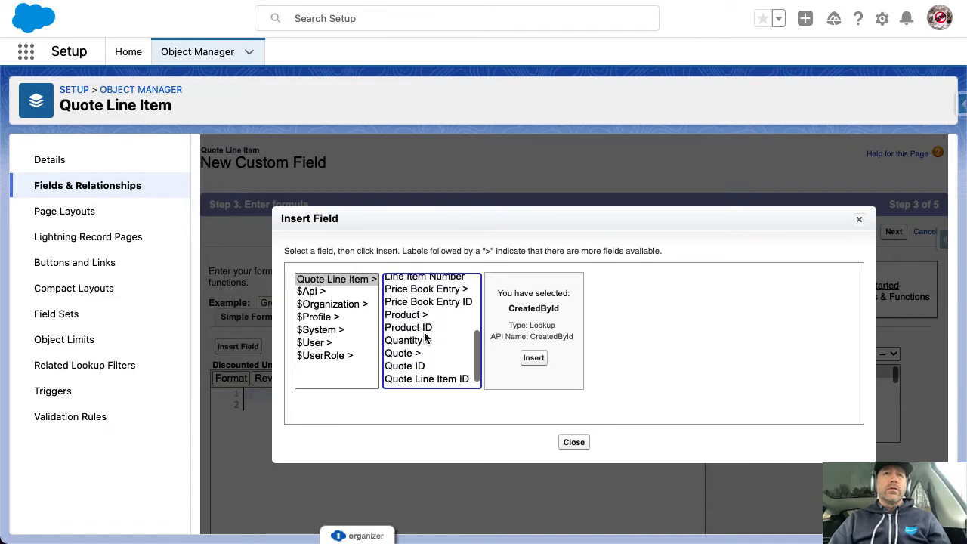
pyautogui.scroll(-2, 425, 337)
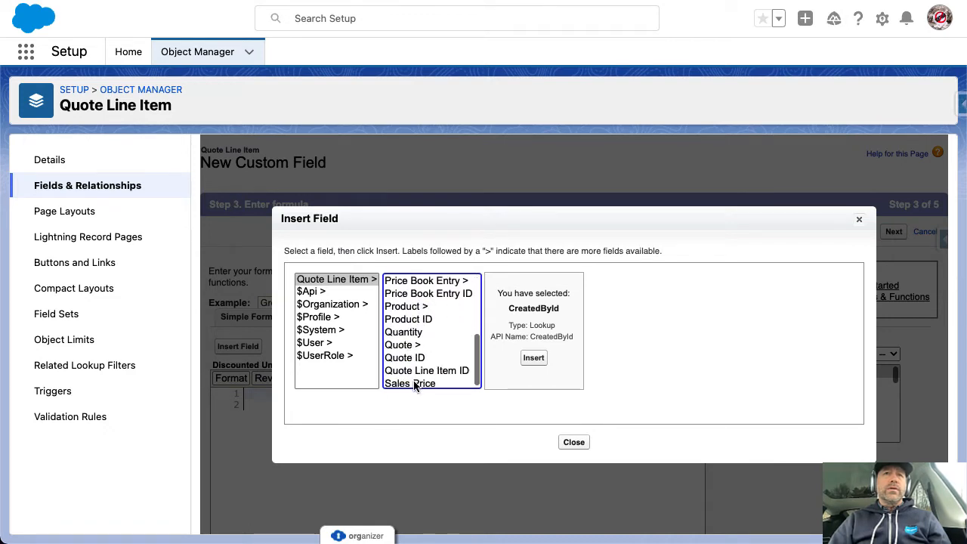
pyautogui.click(412, 382)
pyautogui.doubleClick(542, 337)
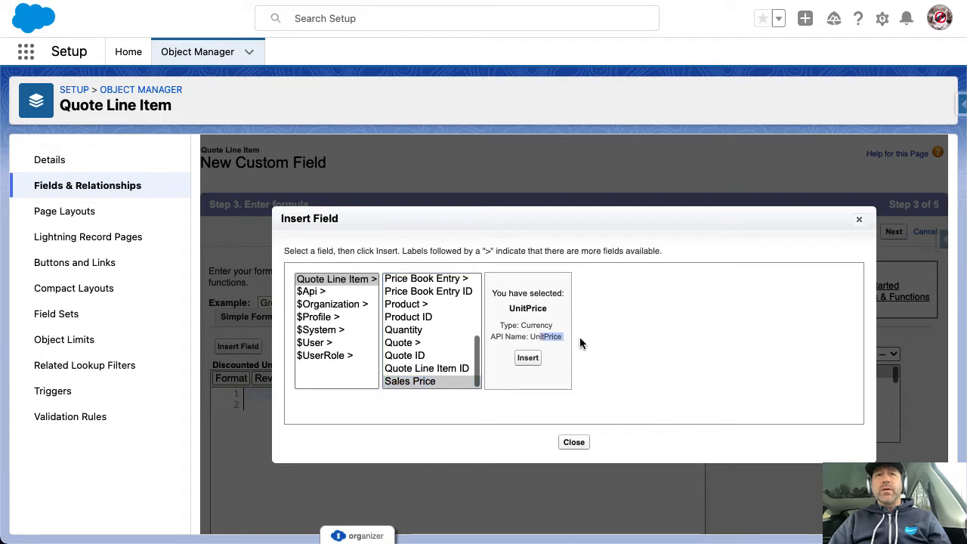
pyautogui.click(527, 358)
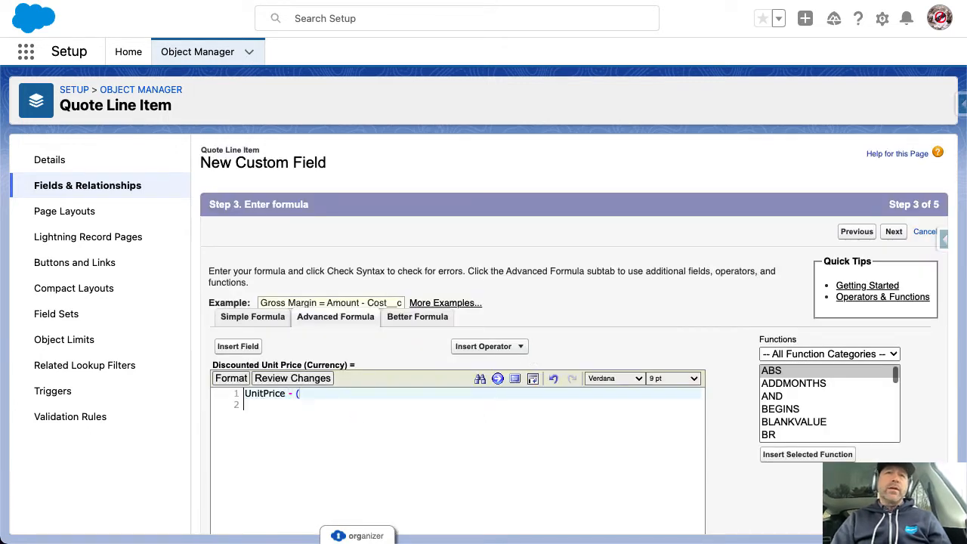
# Complete the formula as UnitPrice - (Discount * UnitPrice)
pyautogui.write('Discount')
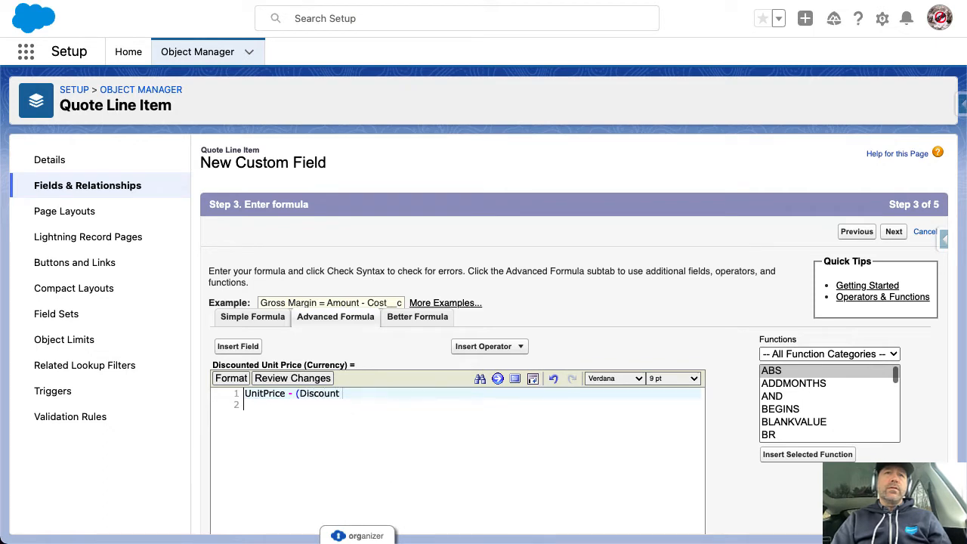
pyautogui.write(' * Unity')
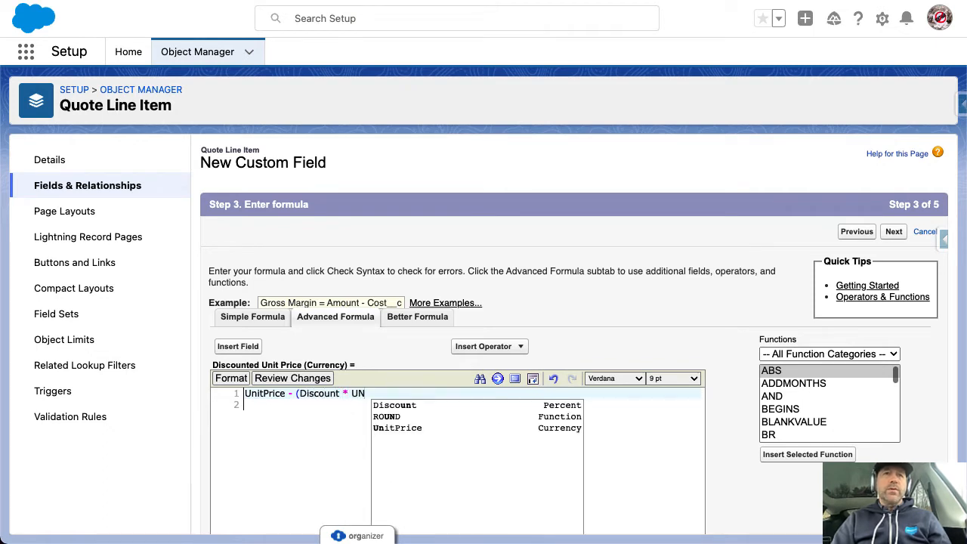
pyautogui.press('BackSpace')
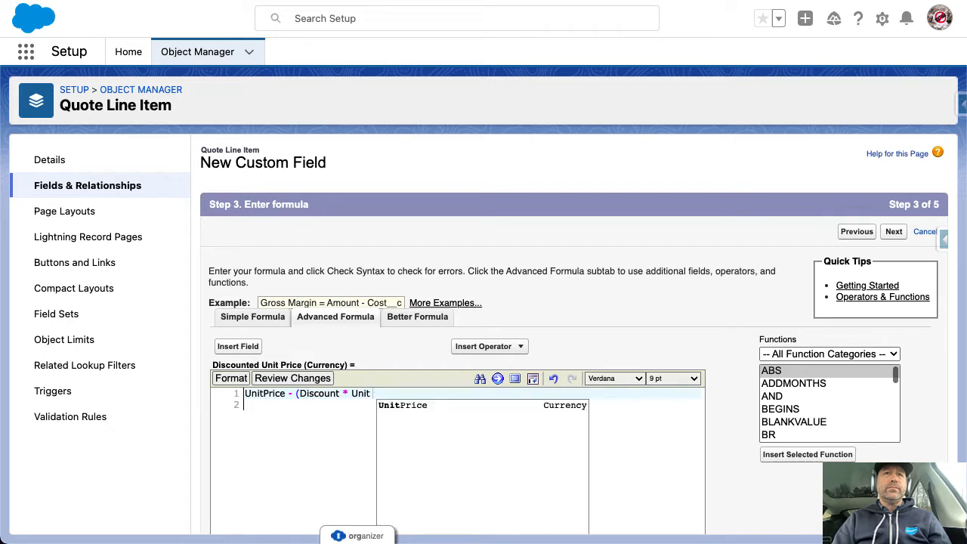
pyautogui.write('Price')
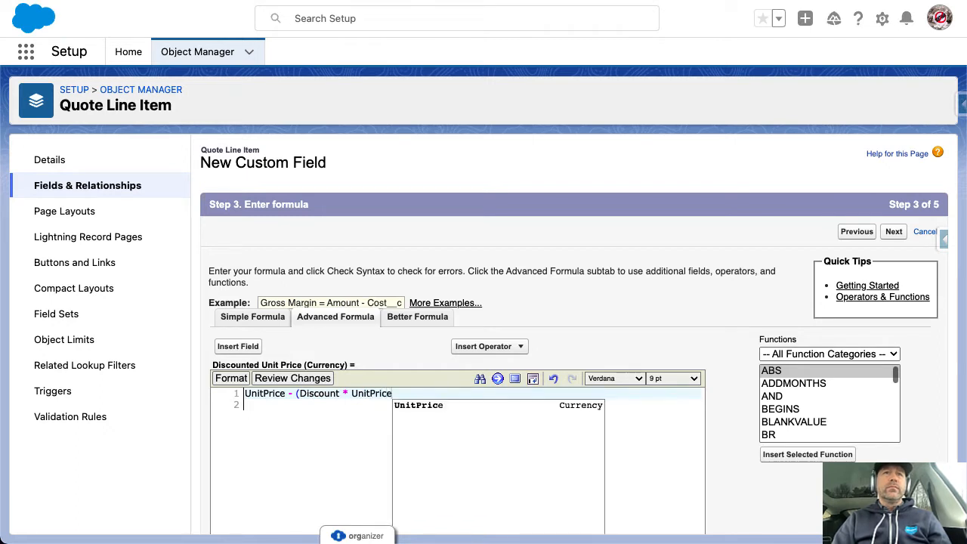
pyautogui.click(317, 391)
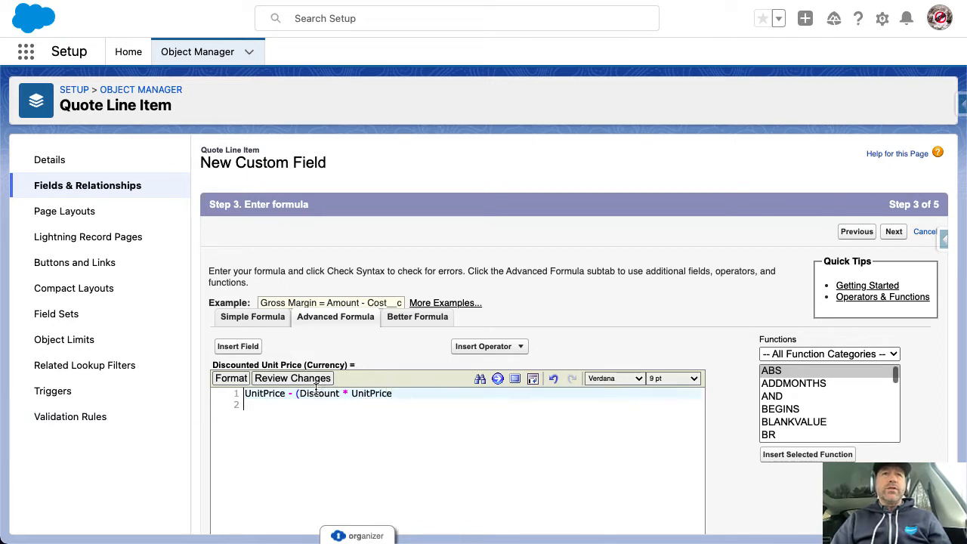
pyautogui.doubleClick(316, 399)
pyautogui.click(417, 394)
pyautogui.write(')')
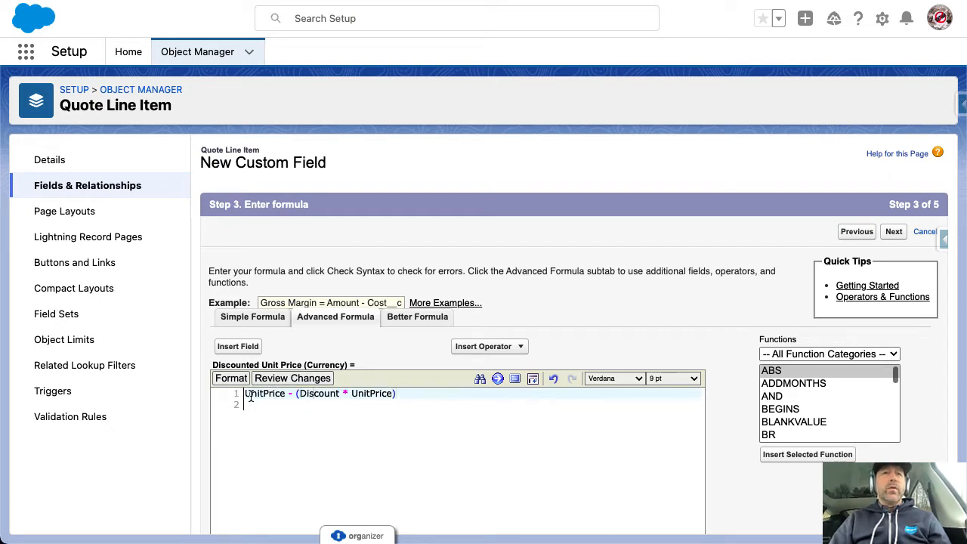
pyautogui.moveTo(248, 397); pyautogui.dragTo(284, 396)
pyautogui.tripleClick(315, 395)
pyautogui.click(366, 396)
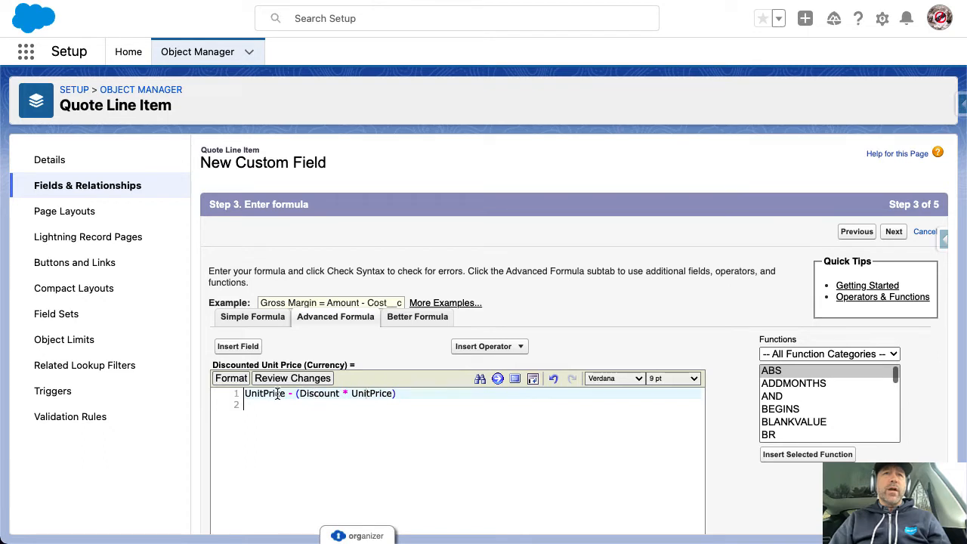
pyautogui.moveTo(280, 393); pyautogui.dragTo(247, 394)
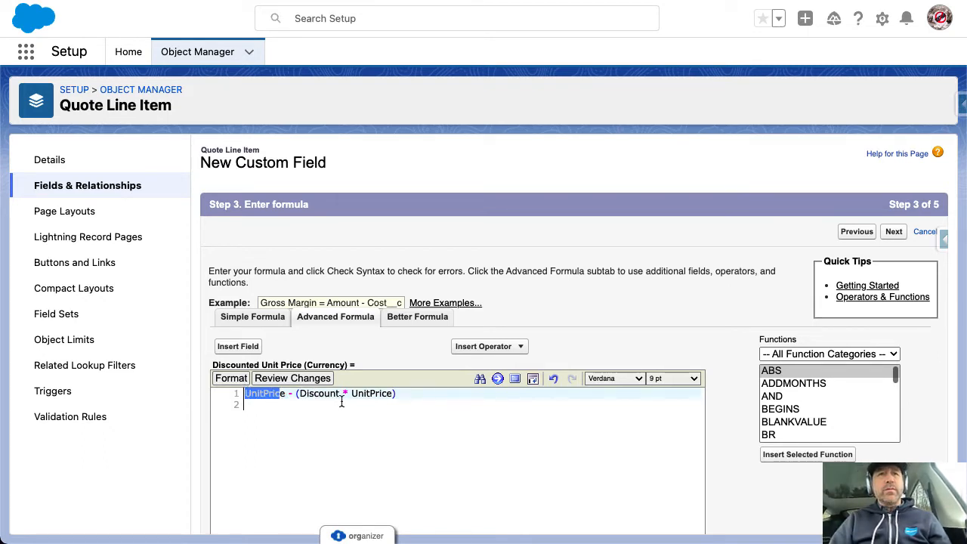
pyautogui.scroll(-5, 363, 405)
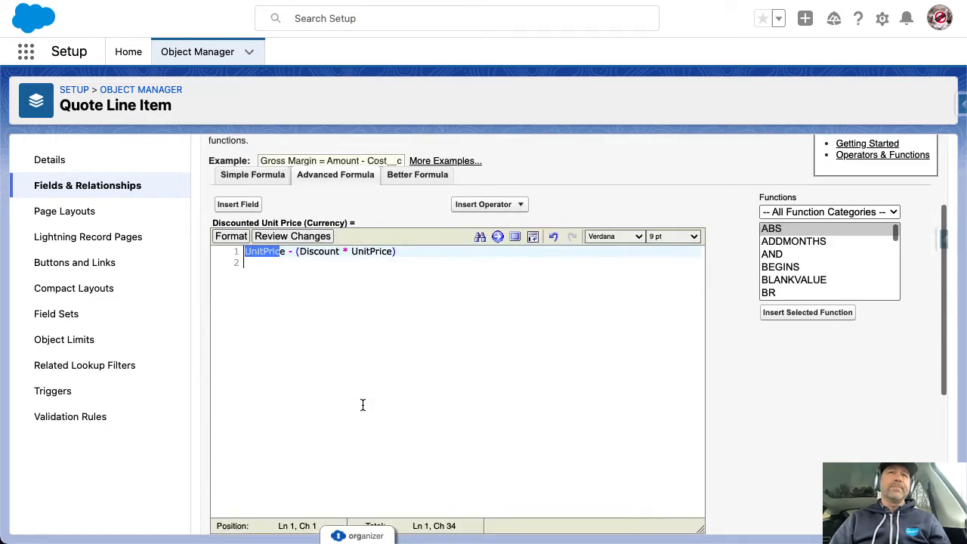
pyautogui.scroll(-1, 363, 405)
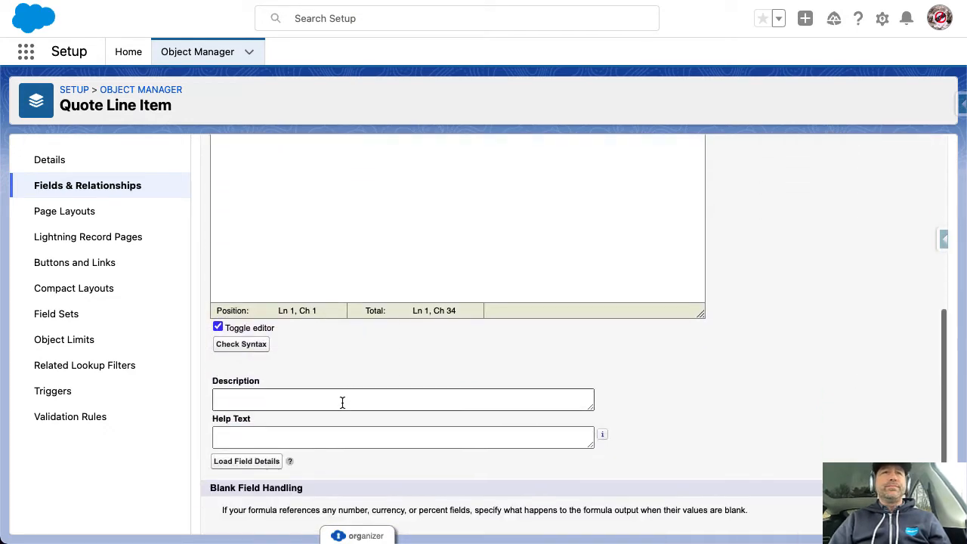
pyautogui.scroll(6, 582, 332)
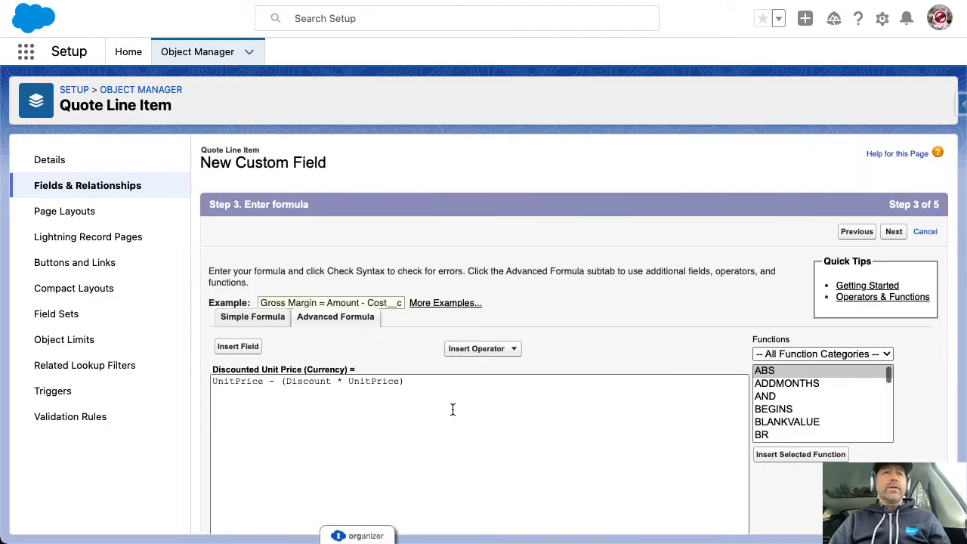
pyautogui.scroll(-5, 453, 415)
pyautogui.scroll(4, 446, 431)
pyautogui.scroll(-5, 393, 398)
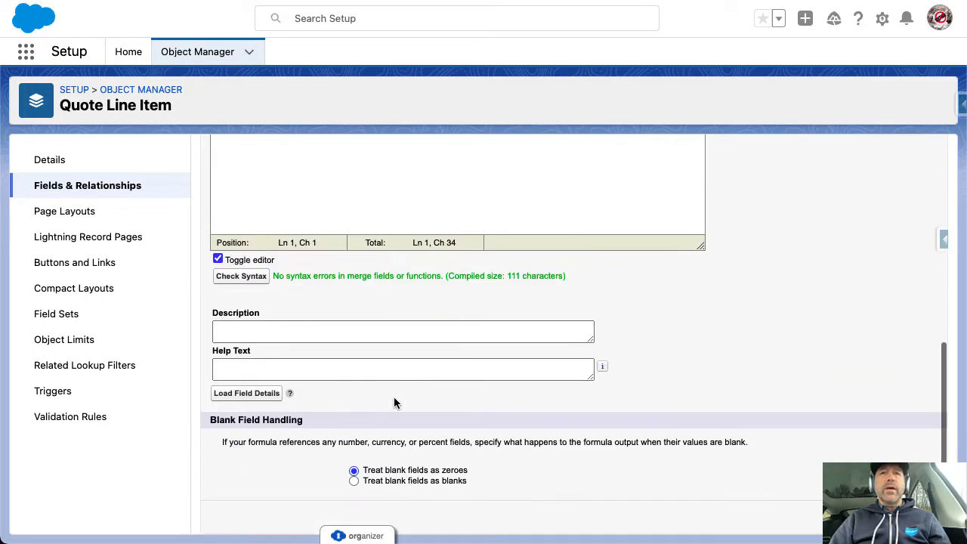
# Save the field, leaving it off the Quote Line Item Layout
pyautogui.click(893, 516)
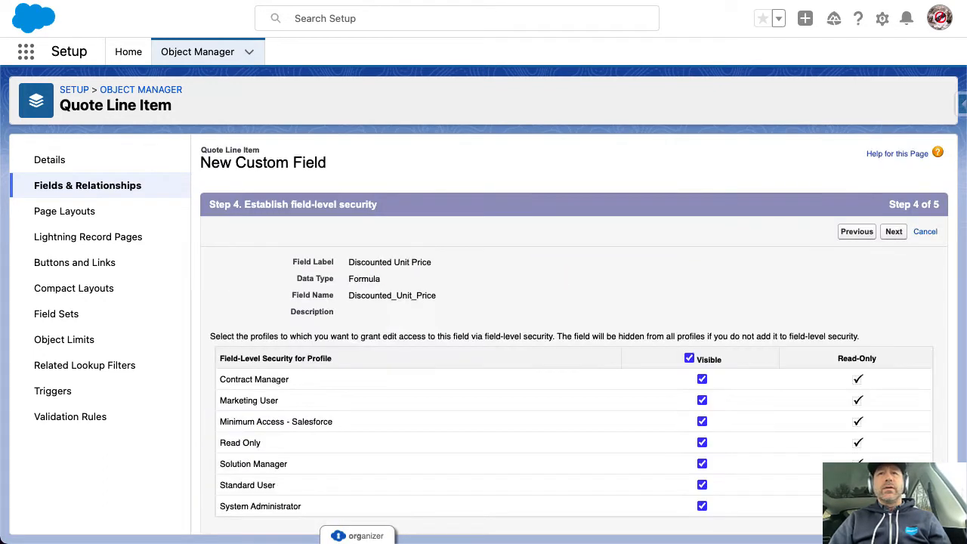
pyautogui.click(893, 231)
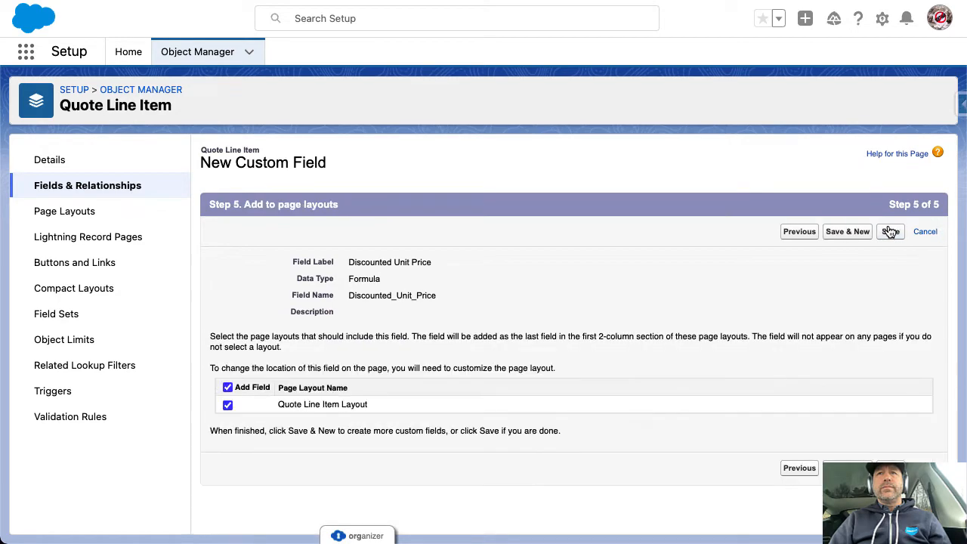
pyautogui.click(228, 405)
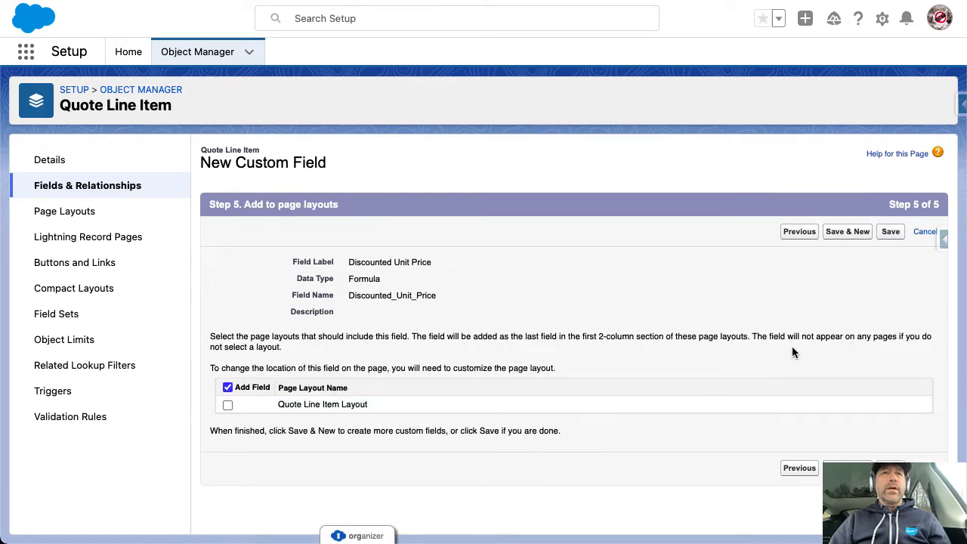
pyautogui.click(888, 234)
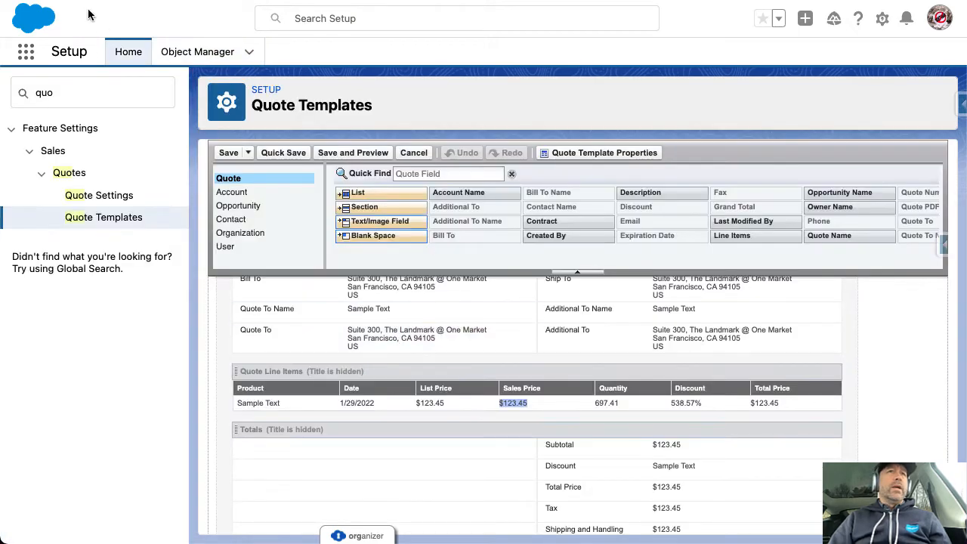
# Add a Discounted Unit Price column before Total Price in the Quote Line Items table and save the template
pyautogui.press('super+r')
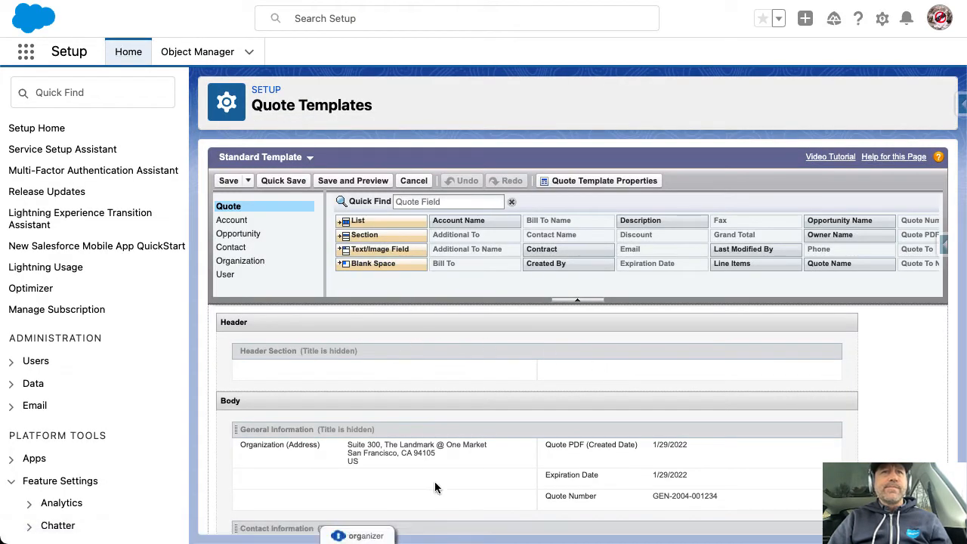
pyautogui.scroll(-10, 434, 482)
pyautogui.scroll(2, 436, 484)
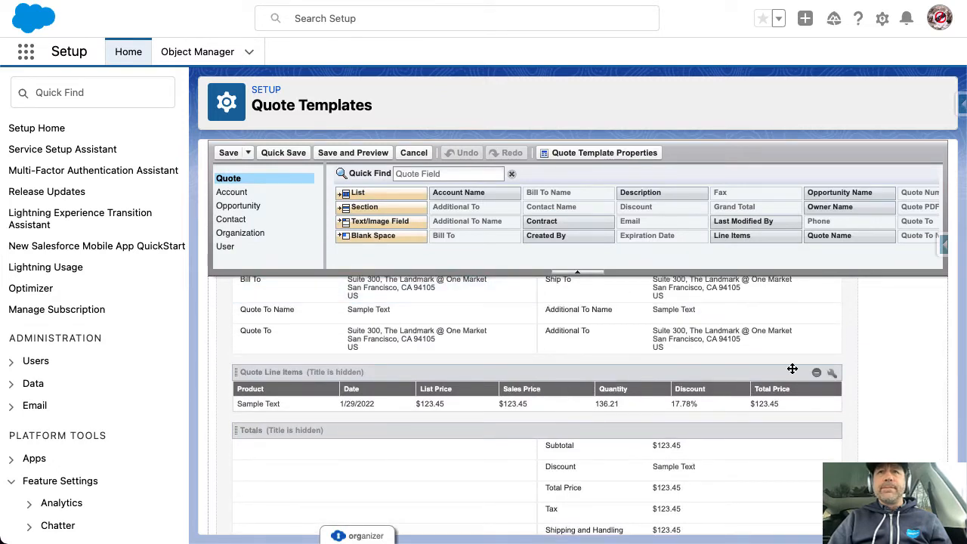
pyautogui.click(832, 373)
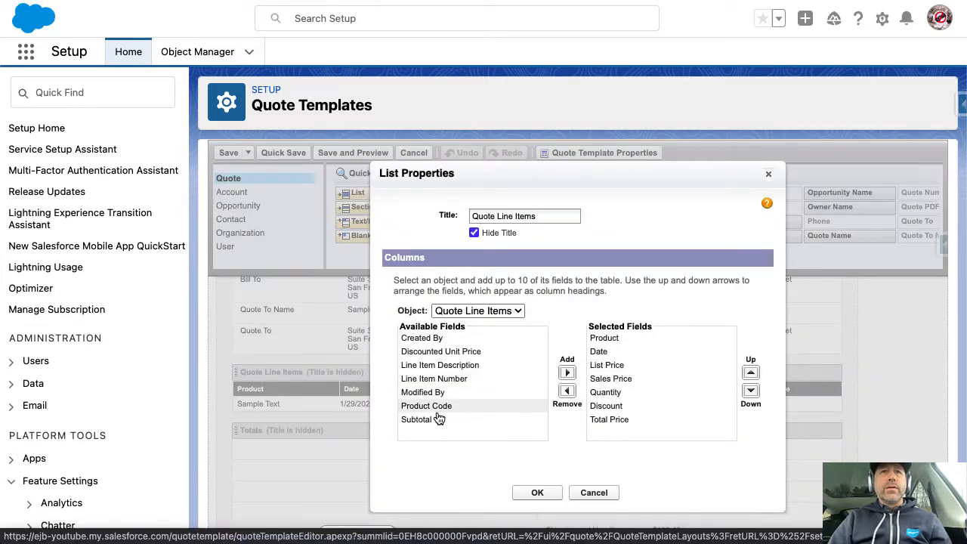
pyautogui.click(477, 355)
pyautogui.click(566, 372)
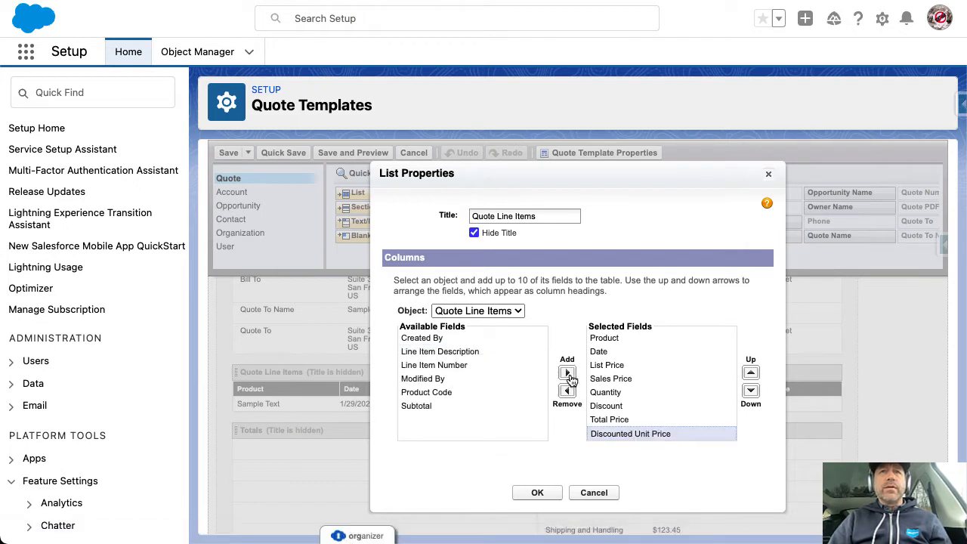
pyautogui.click(752, 373)
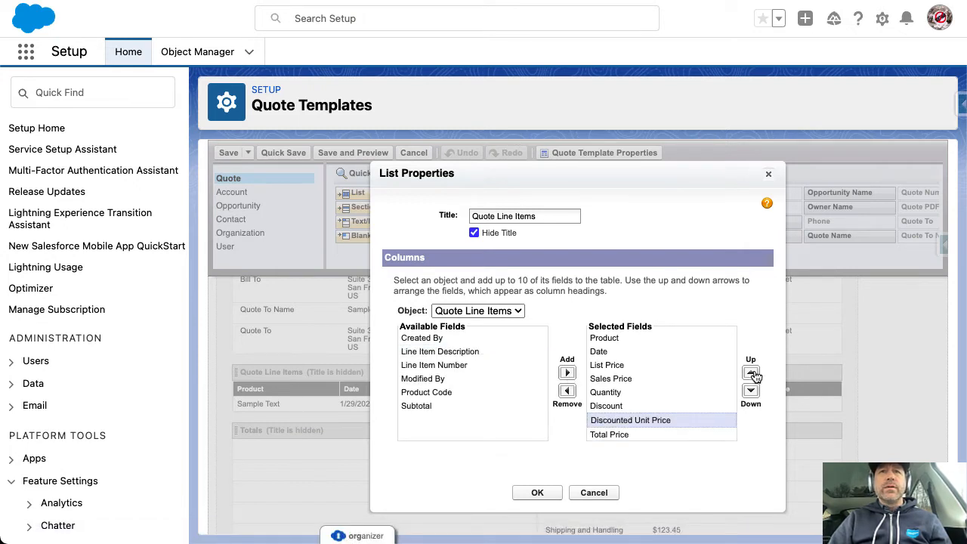
pyautogui.click(552, 492)
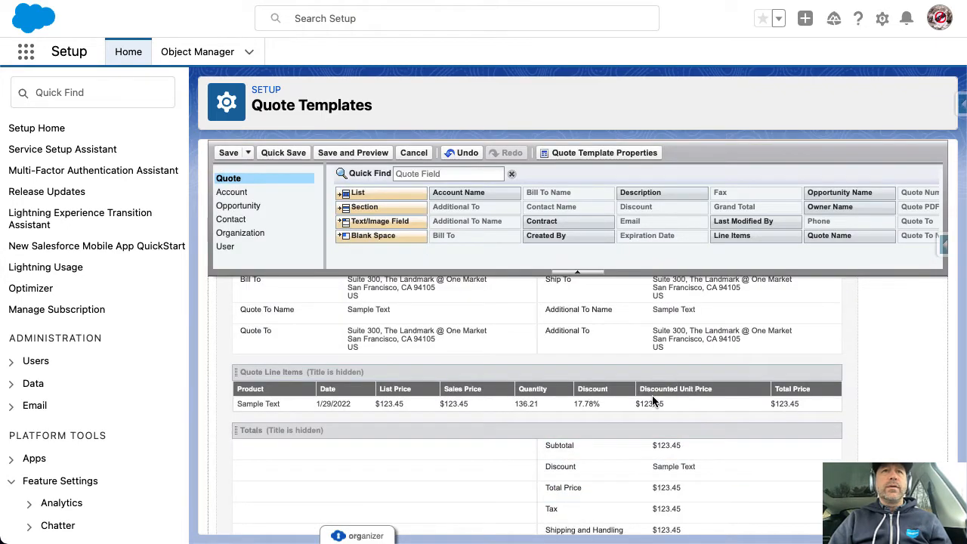
pyautogui.click(227, 152)
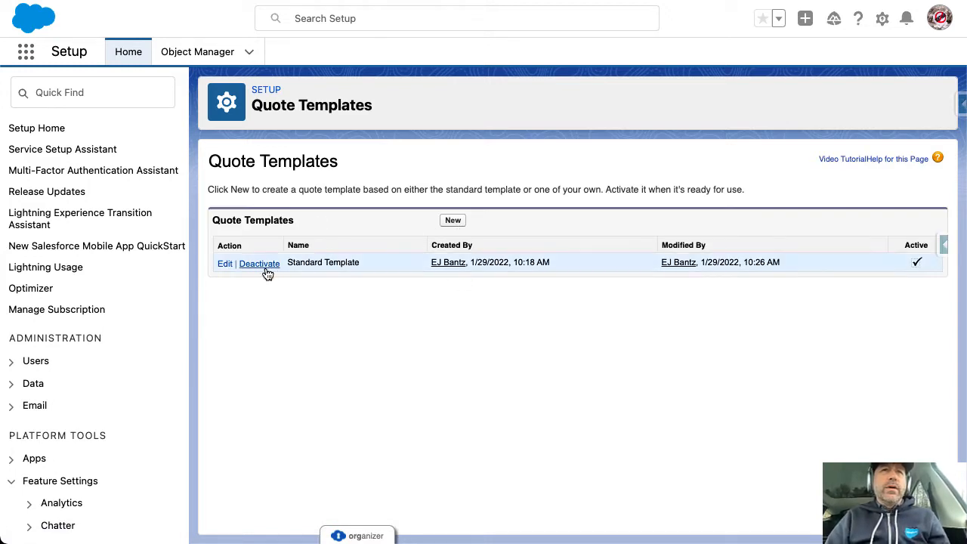
# Create a quote template named 'My Custom Quote' based on the Standard Template
pyautogui.click(452, 221)
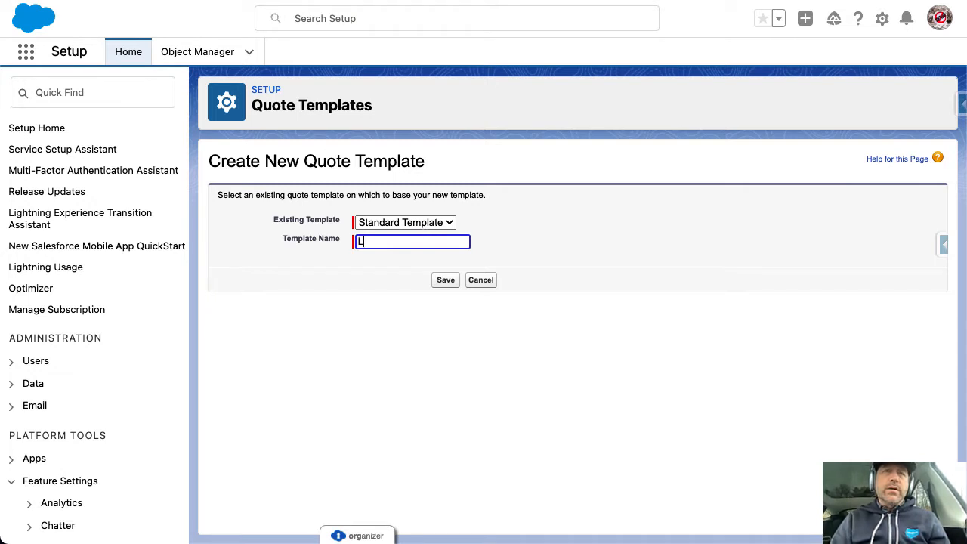
pyautogui.press('BackSpace')
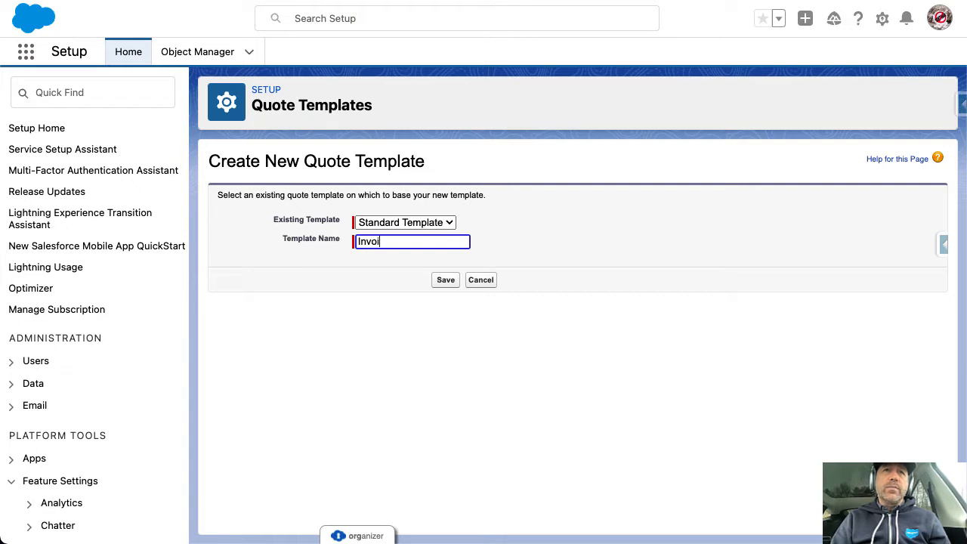
pyautogui.click(310, 162)
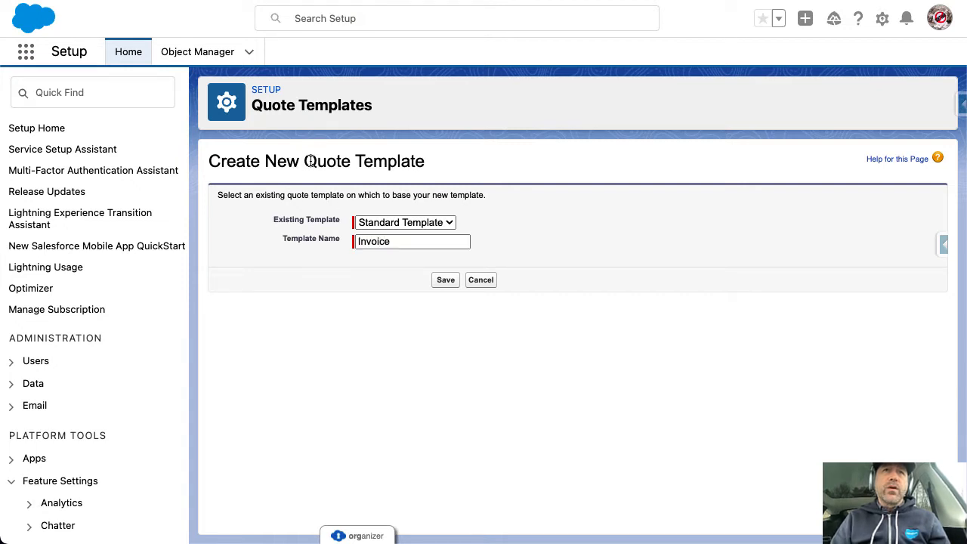
pyautogui.doubleClick(404, 243)
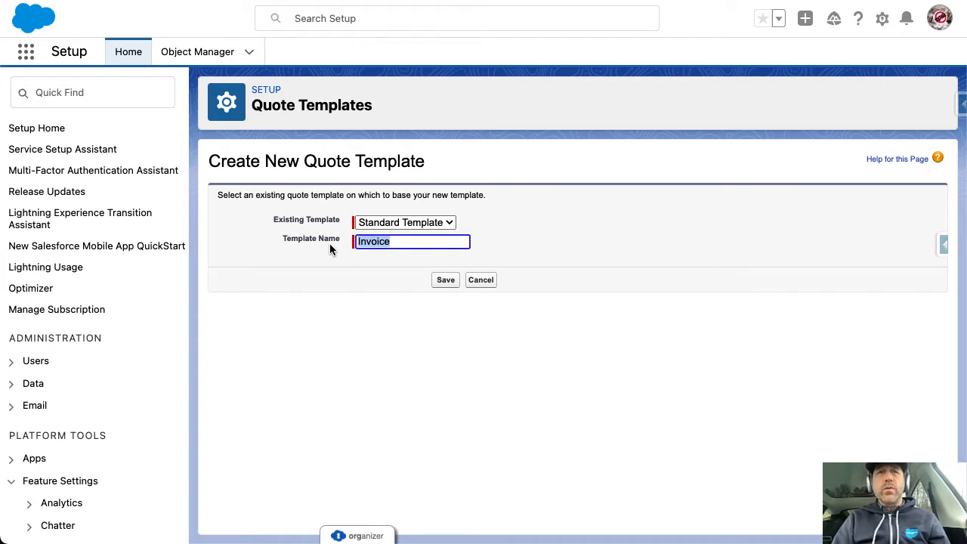
pyautogui.write('My Custom Quote')
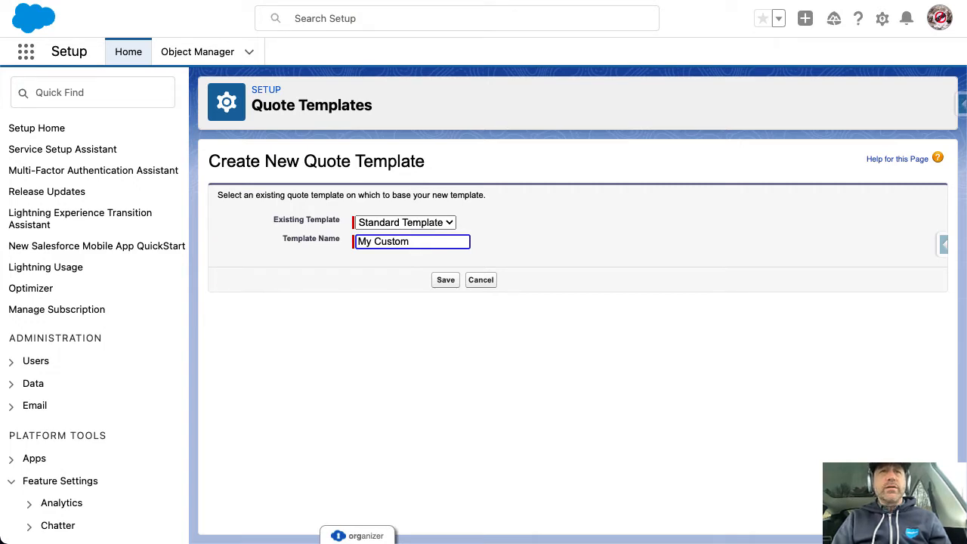
pyautogui.click(443, 279)
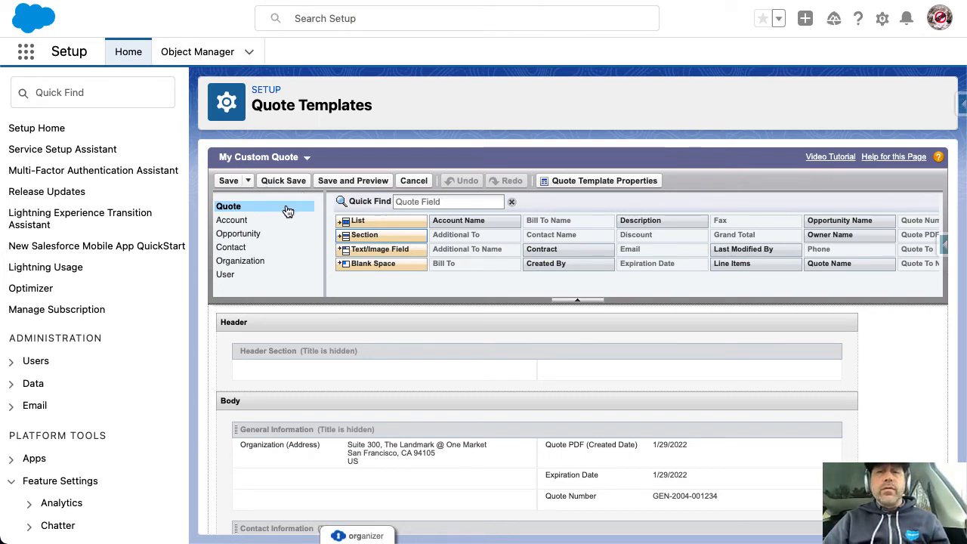
# Save My Custom Quote, preview the quote PDF, then activate the template and reload Test Quotes
pyautogui.click(229, 181)
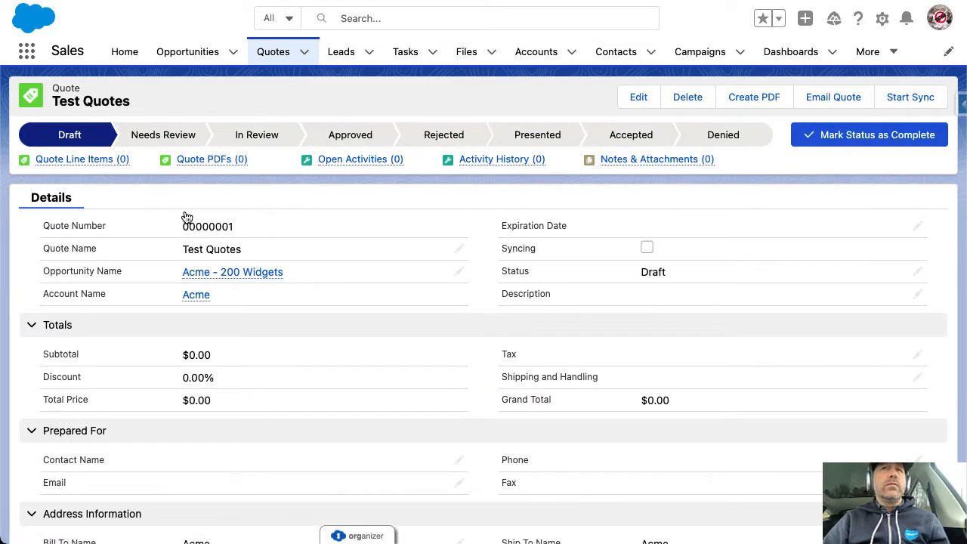
pyautogui.click(748, 98)
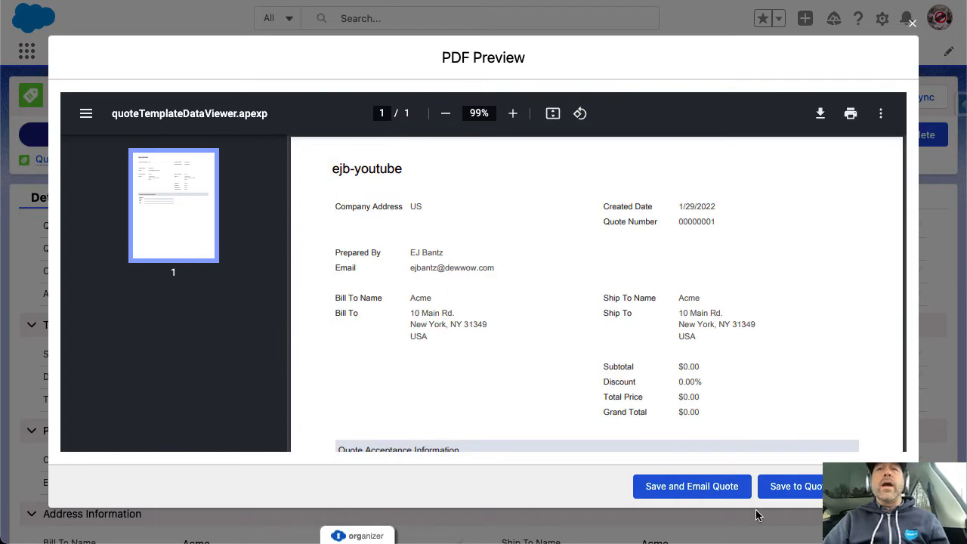
pyautogui.click(878, 486)
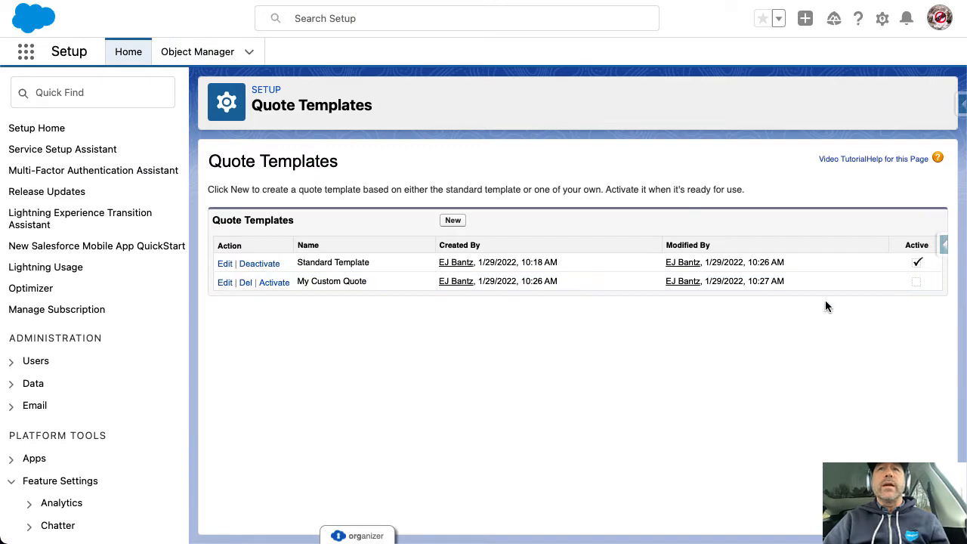
pyautogui.click(273, 283)
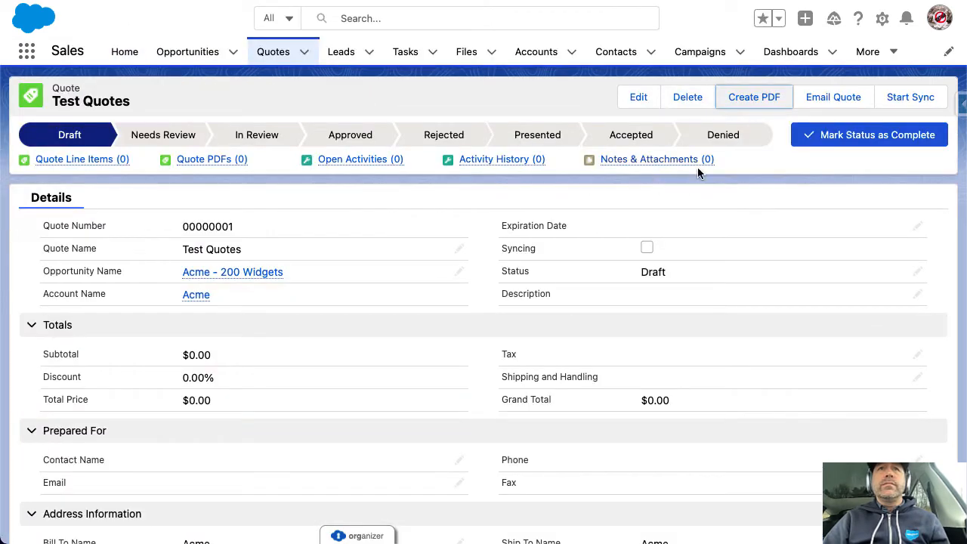
pyautogui.press('super+r')
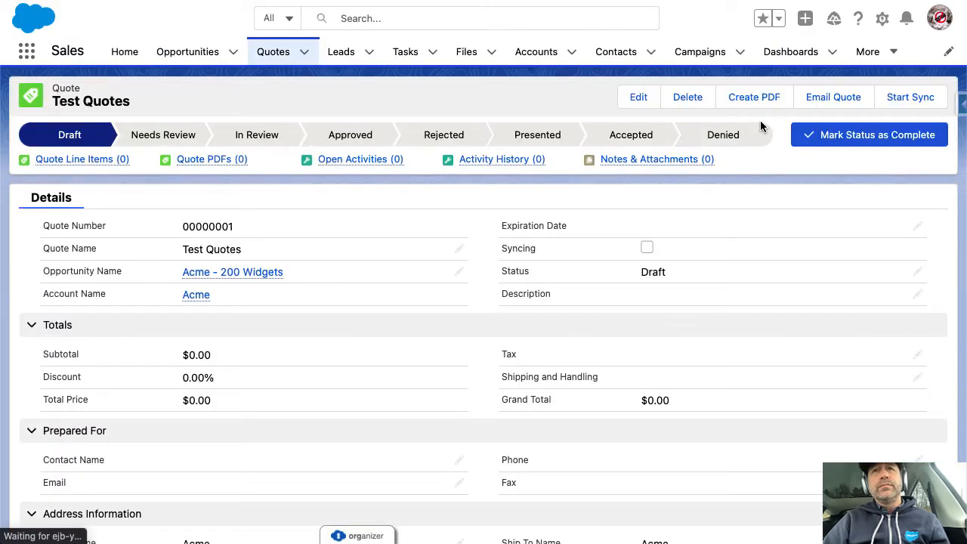
pyautogui.click(733, 97)
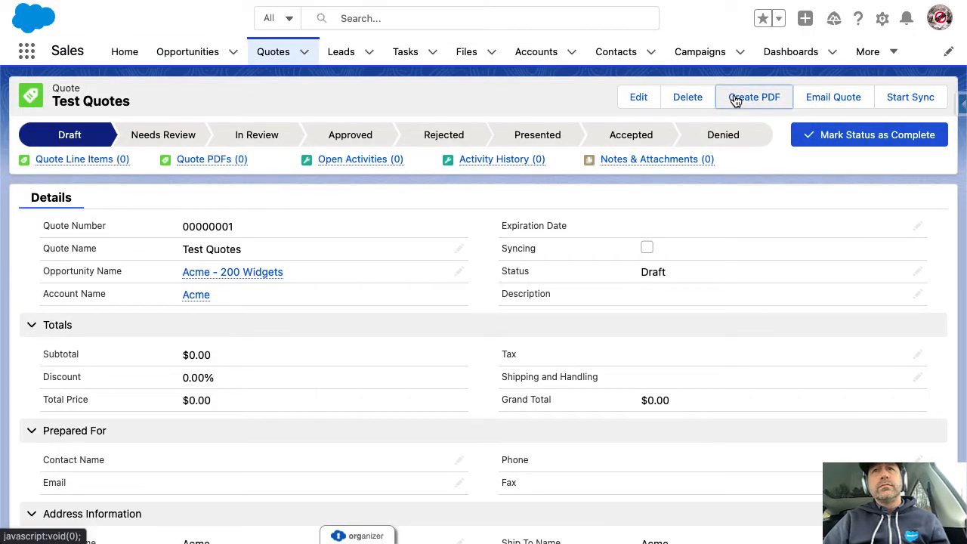
pyautogui.click(563, 281)
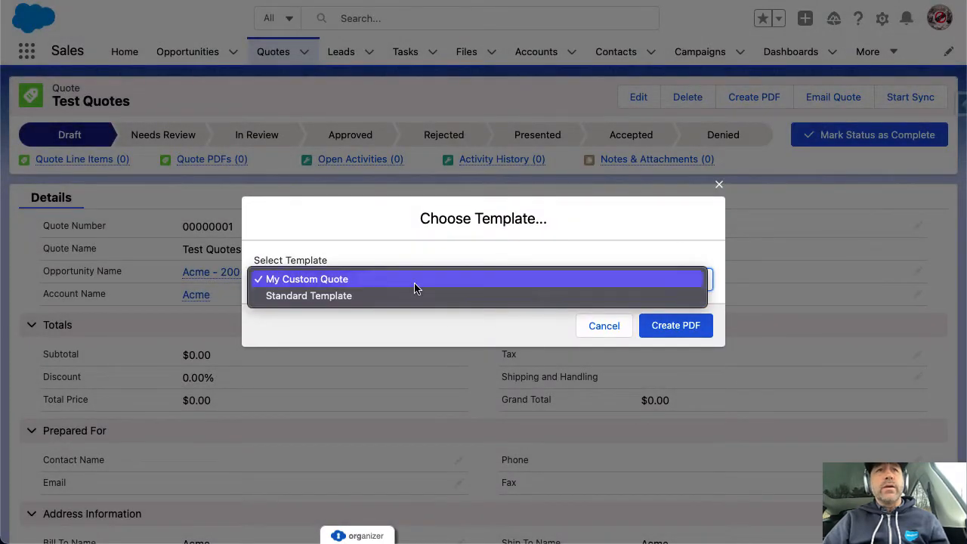
pyautogui.press('Down')
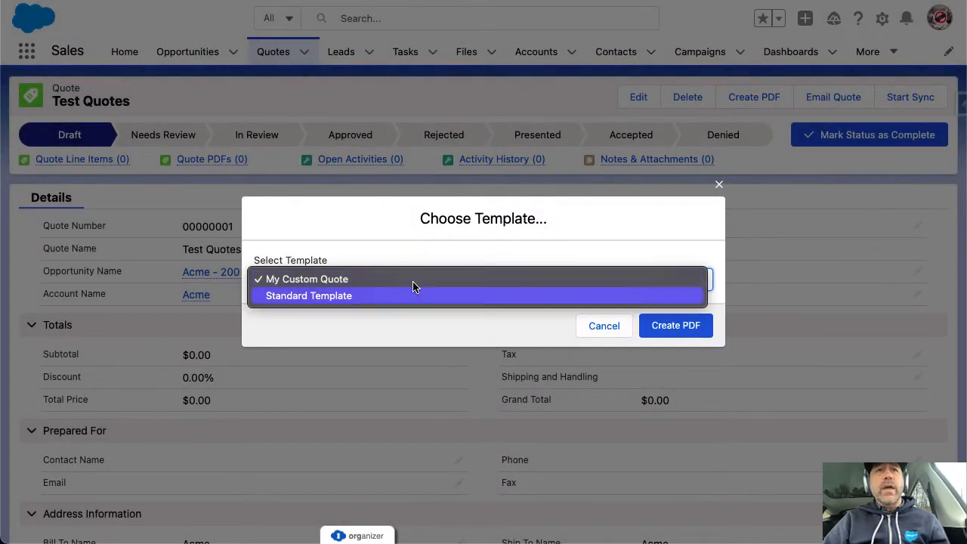
pyautogui.click(356, 297)
pyautogui.click(655, 326)
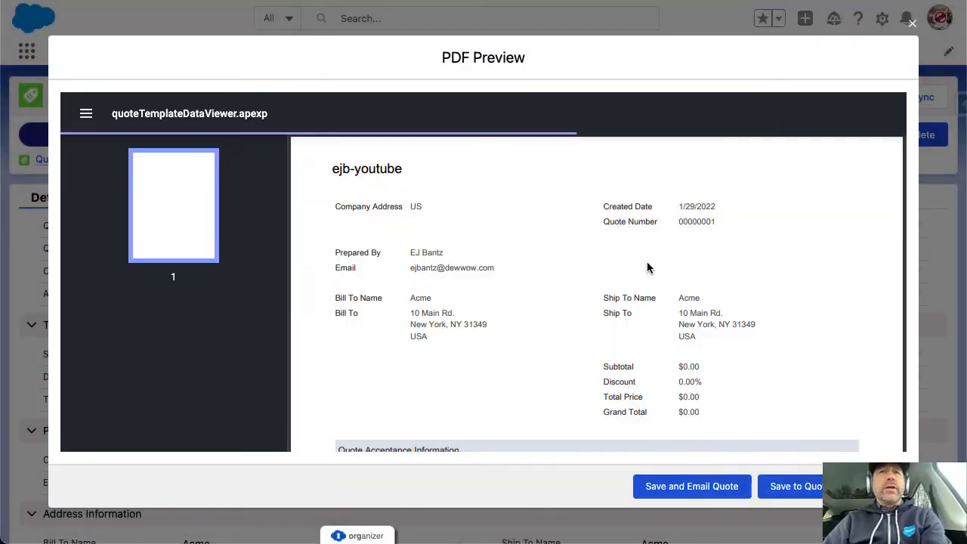
pyautogui.scroll(-3, 680, 347)
pyautogui.scroll(-2, 686, 351)
pyautogui.scroll(5, 686, 351)
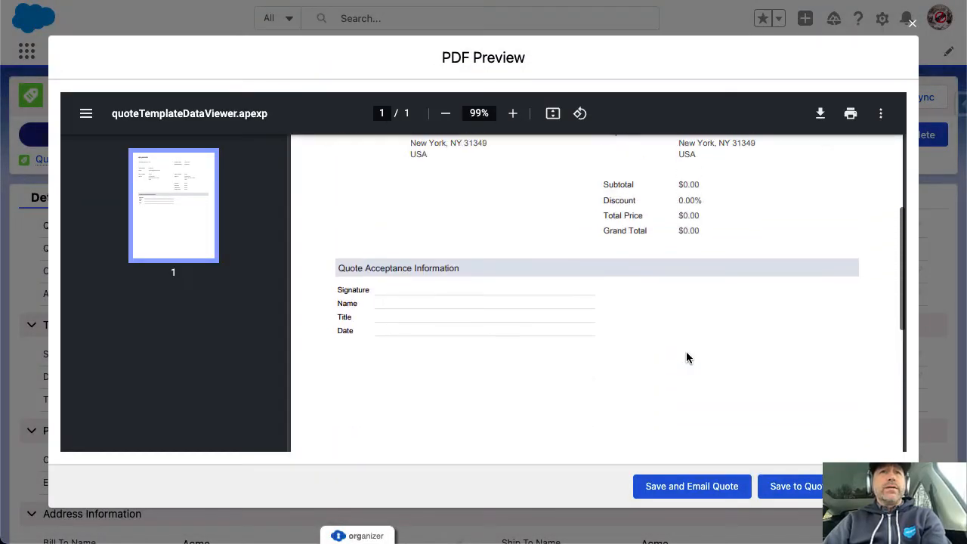
pyautogui.scroll(1, 687, 352)
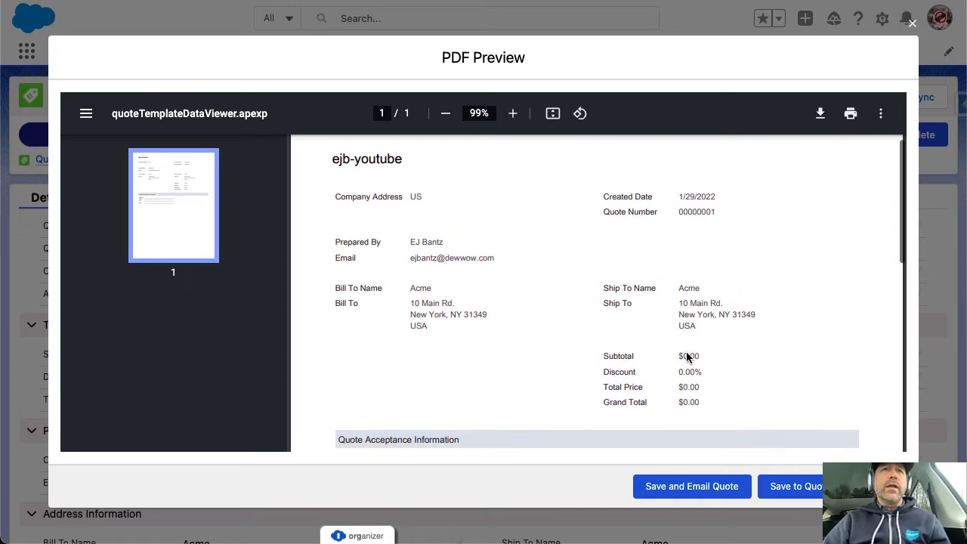
pyautogui.scroll(-3, 687, 353)
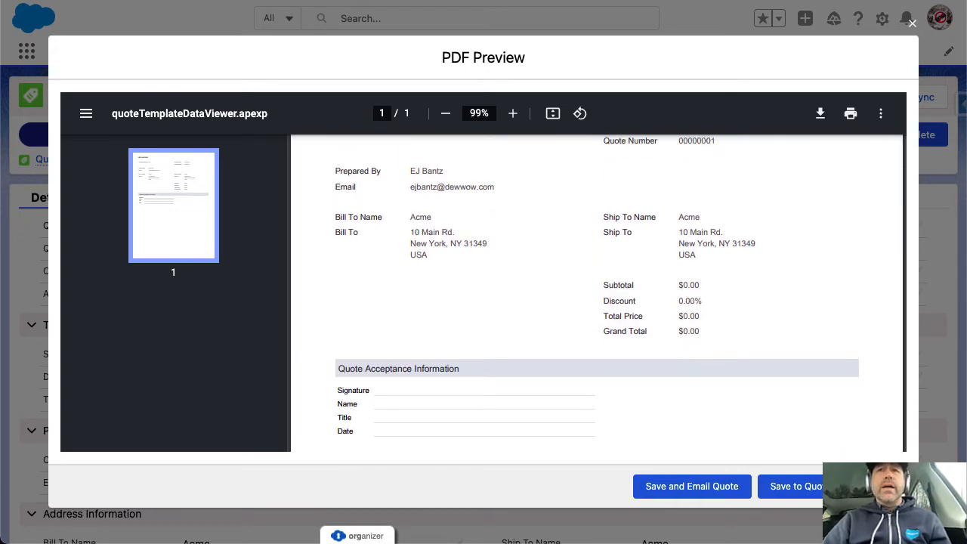
pyautogui.click(879, 486)
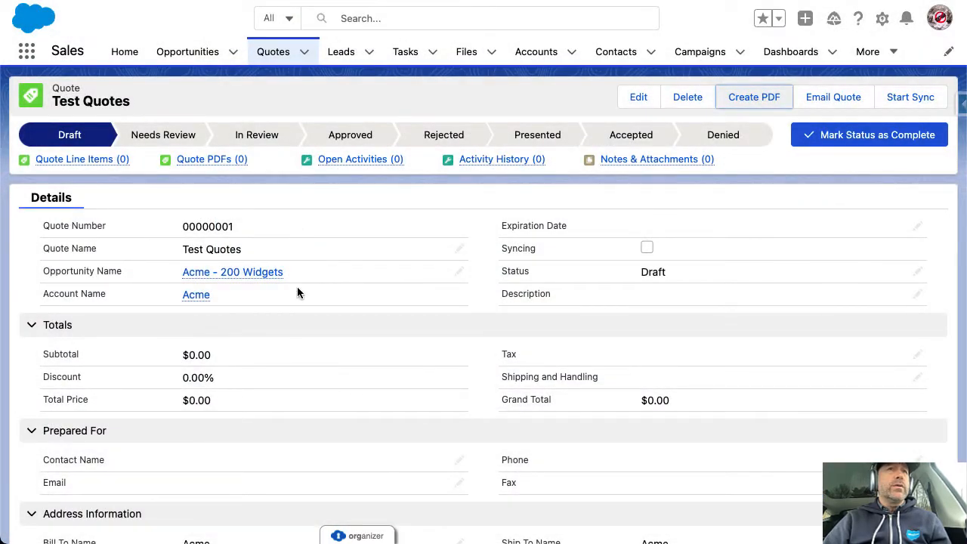
pyautogui.scroll(-5, 279, 285)
pyautogui.scroll(5, 278, 287)
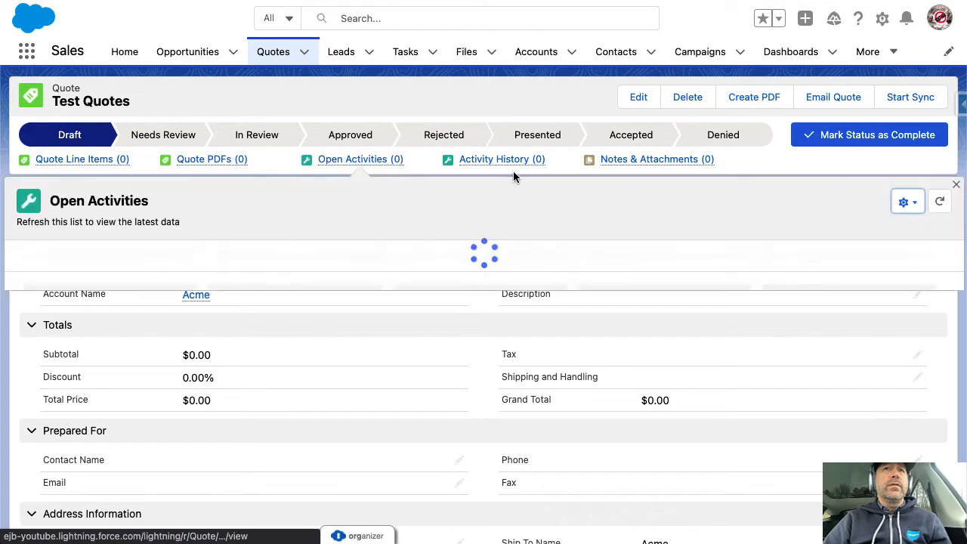
# Try adding products to Test Quotes twice, cancel the price book choice, then go to Opportunities
pyautogui.click(80, 160)
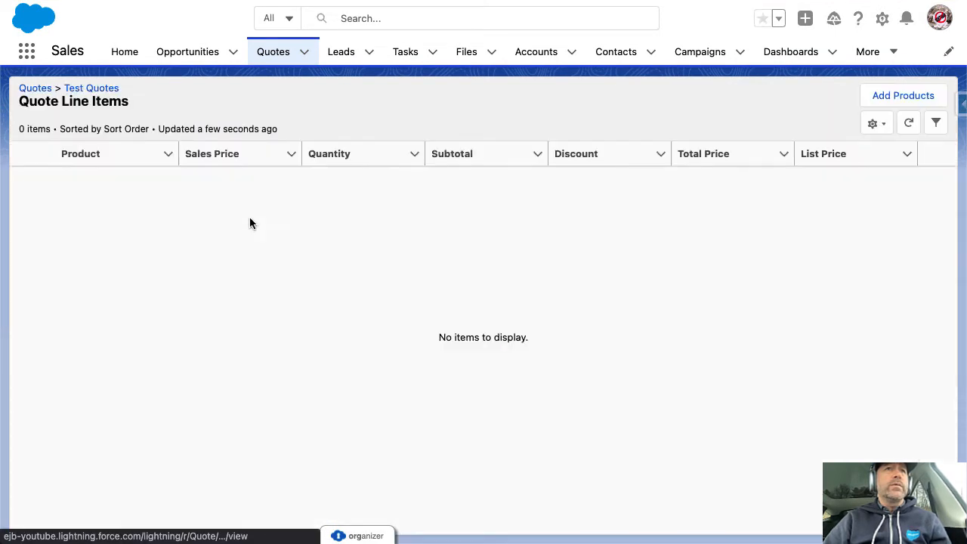
pyautogui.click(907, 99)
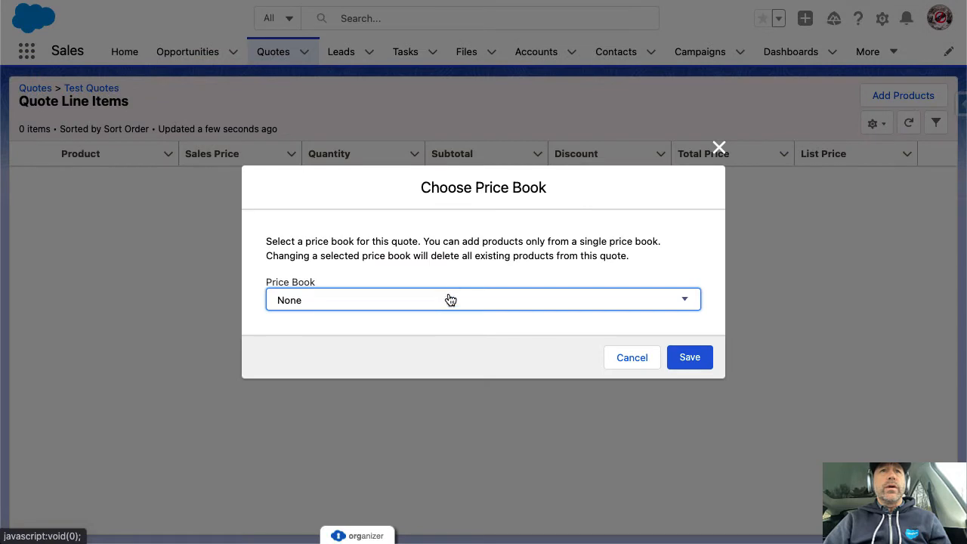
pyautogui.click(448, 300)
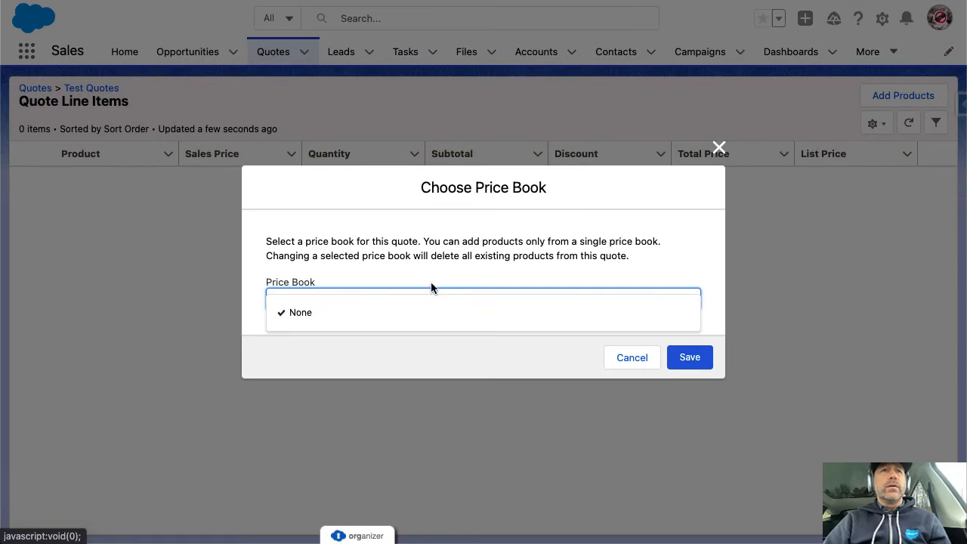
pyautogui.click(424, 278)
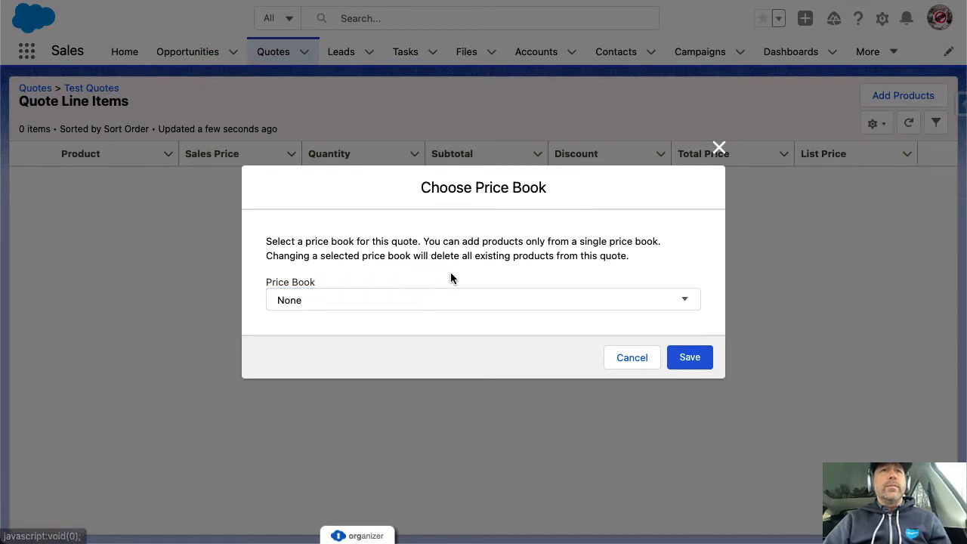
pyautogui.click(410, 299)
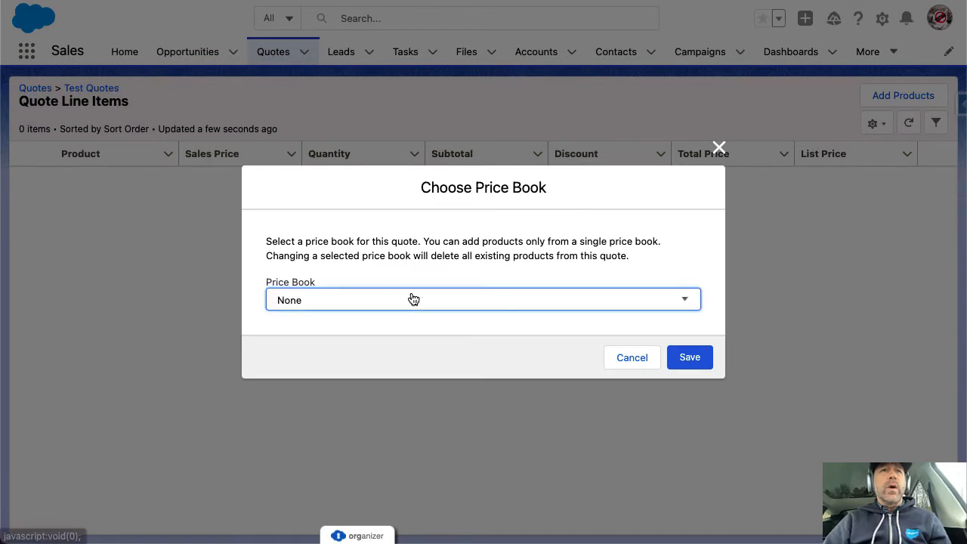
pyautogui.click(633, 358)
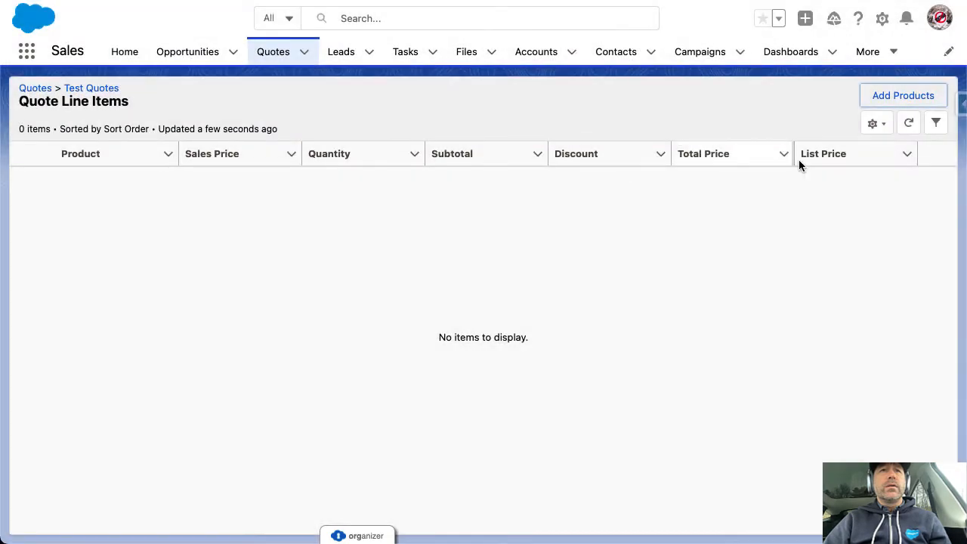
pyautogui.click(887, 105)
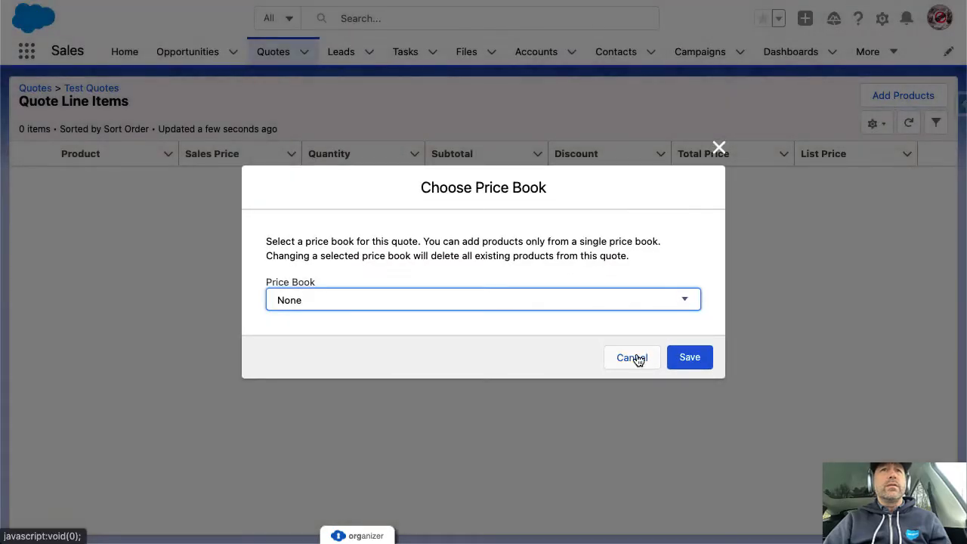
pyautogui.click(647, 300)
pyautogui.click(691, 359)
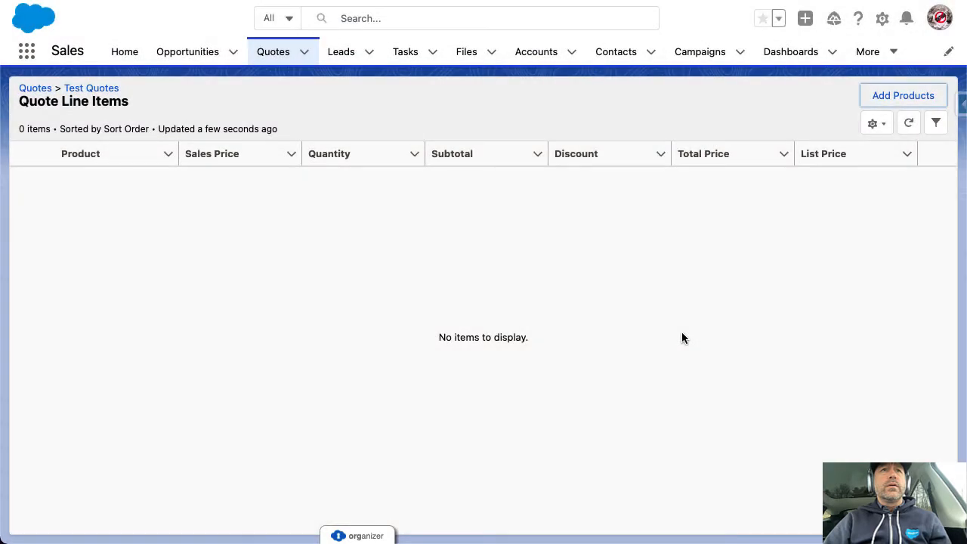
pyautogui.click(181, 54)
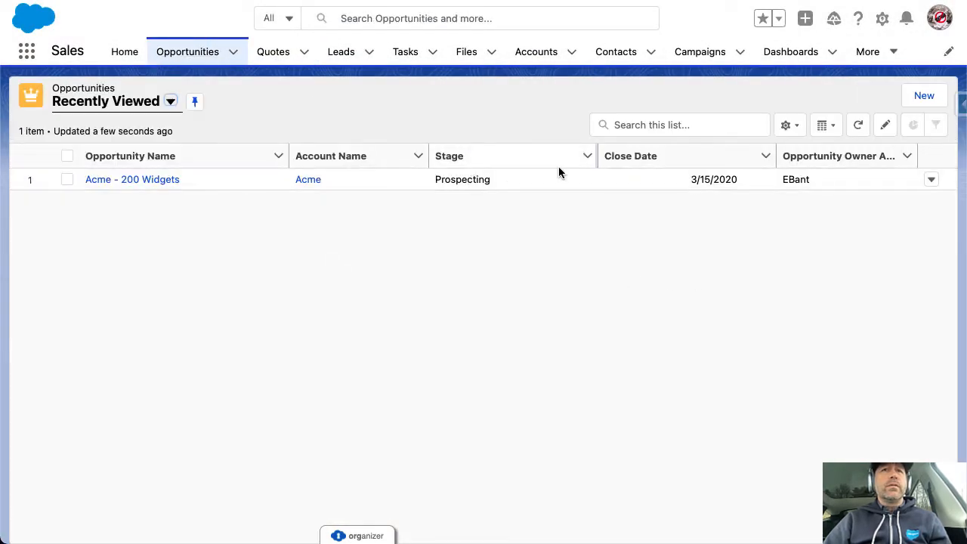
# Start a new opportunity named Test Opportunity for Acme with close date 1/29/2022
pyautogui.click(922, 98)
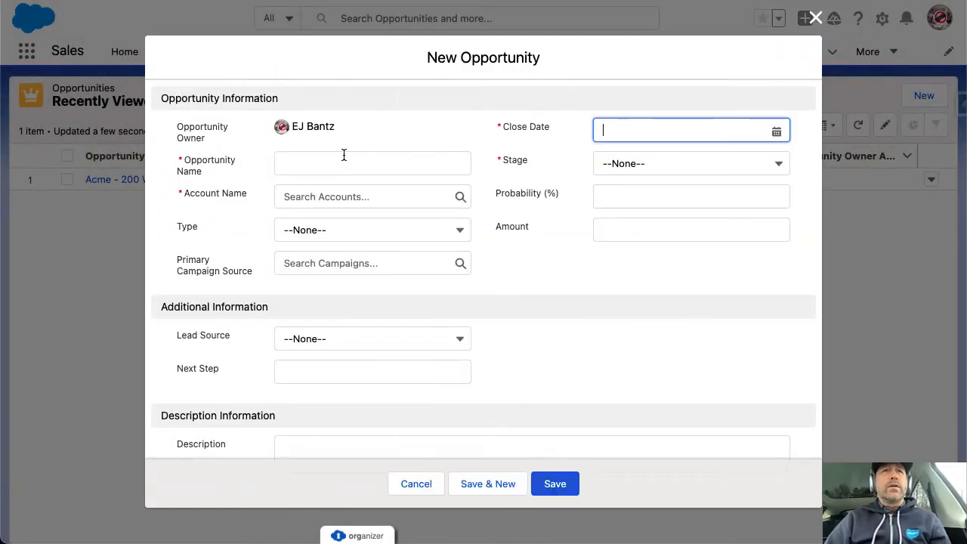
pyautogui.click(341, 159)
pyautogui.write('Tset')
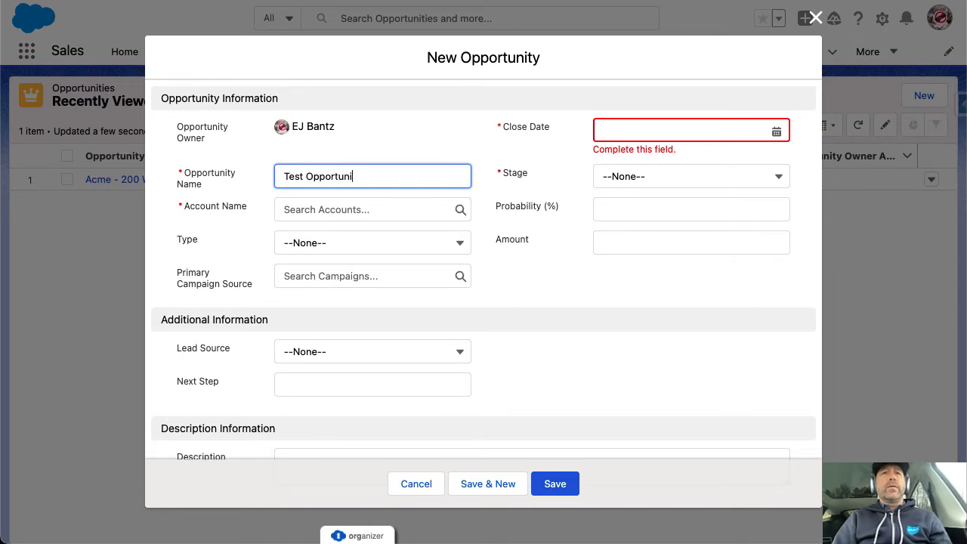
pyautogui.click(626, 127)
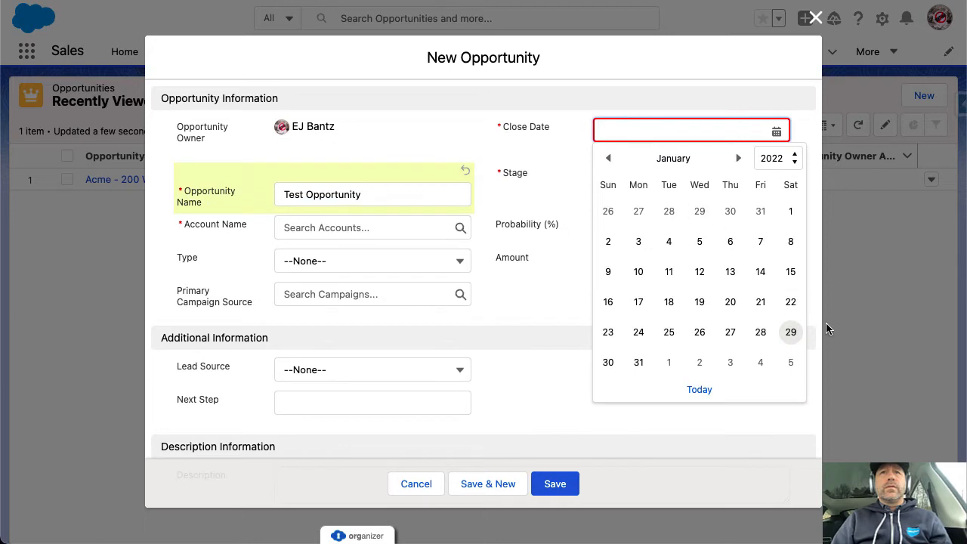
pyautogui.click(791, 332)
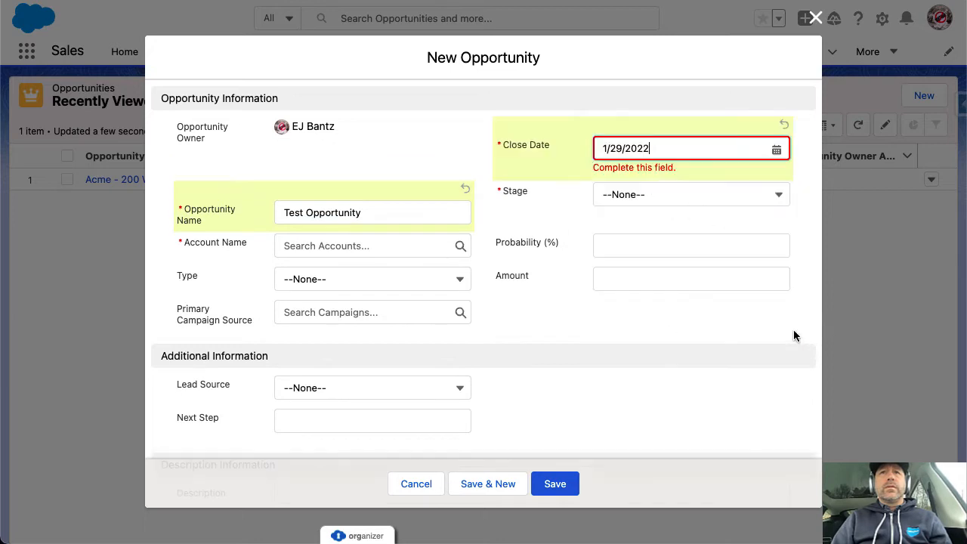
pyautogui.click(296, 246)
pyautogui.click(314, 282)
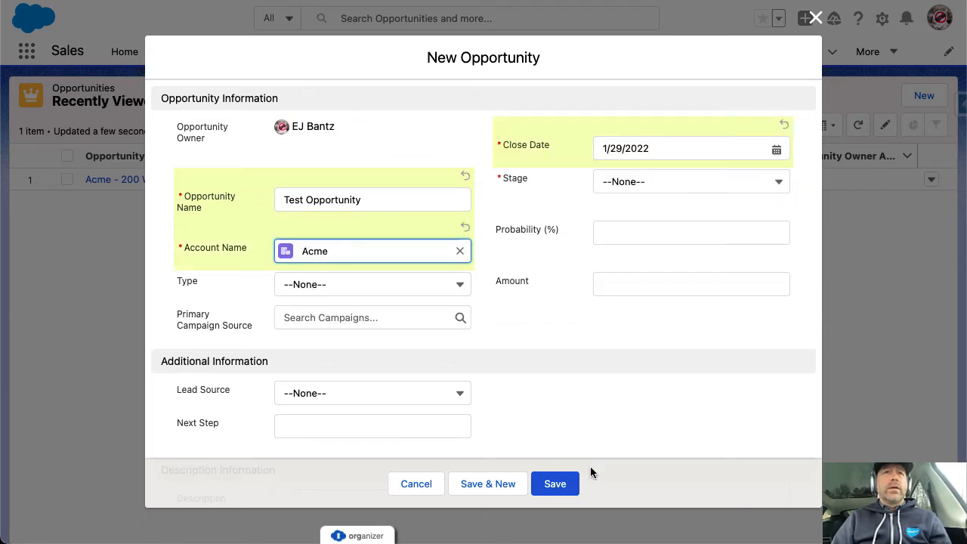
pyautogui.click(573, 487)
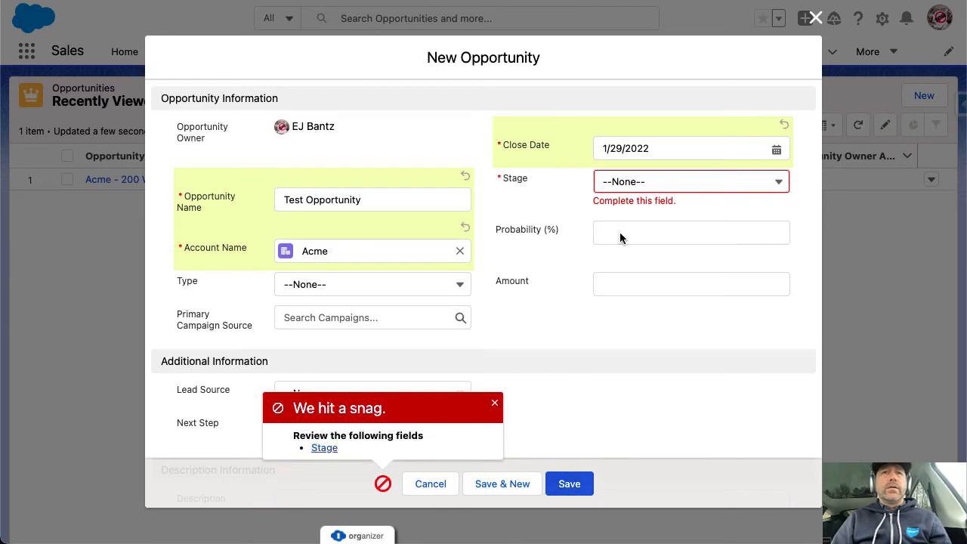
# Set the opportunity stage to Prospecting and save it
pyautogui.click(635, 183)
pyautogui.click(620, 233)
pyautogui.click(563, 485)
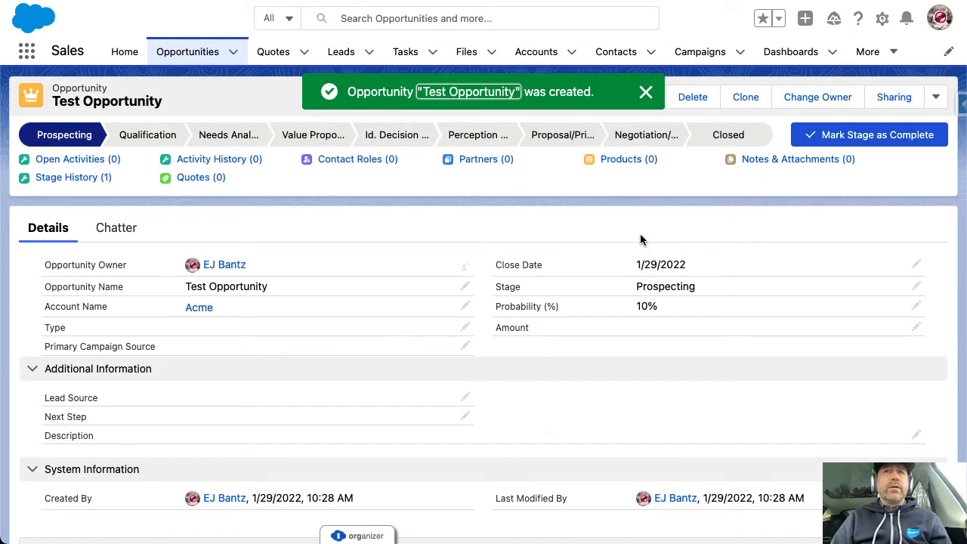
pyautogui.click(646, 91)
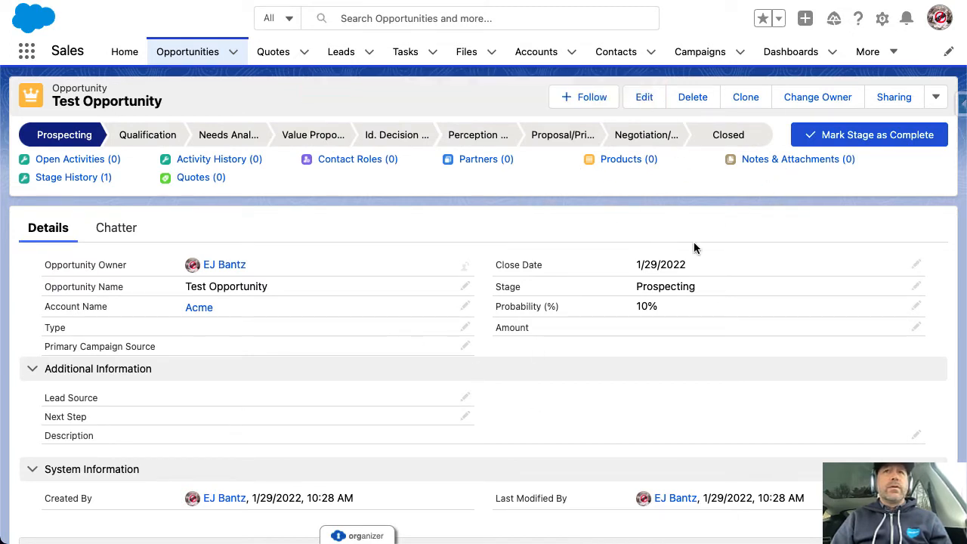
pyautogui.press('super+f')
# Create a quote named 'Test Quote' from the opportunity's Quotes list
pyautogui.write('quo')
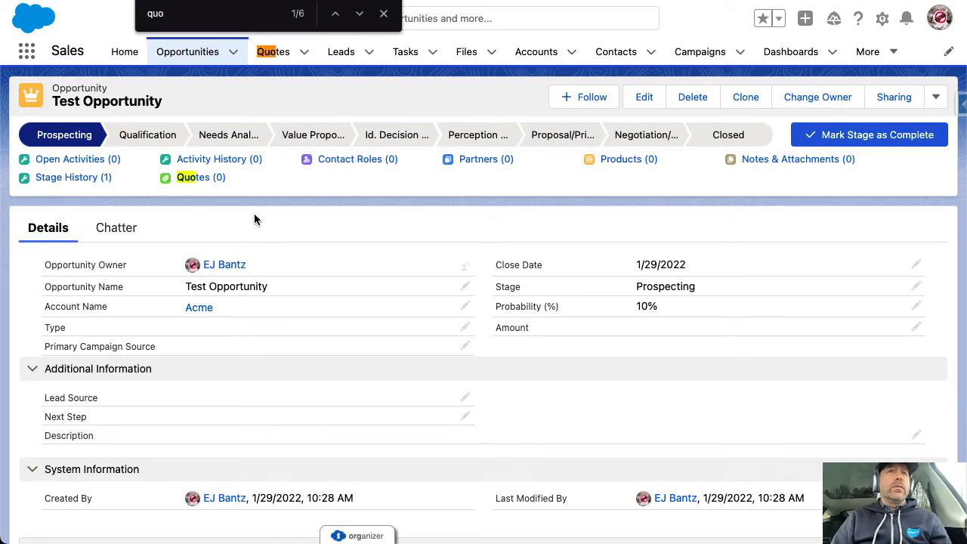
pyautogui.click(202, 180)
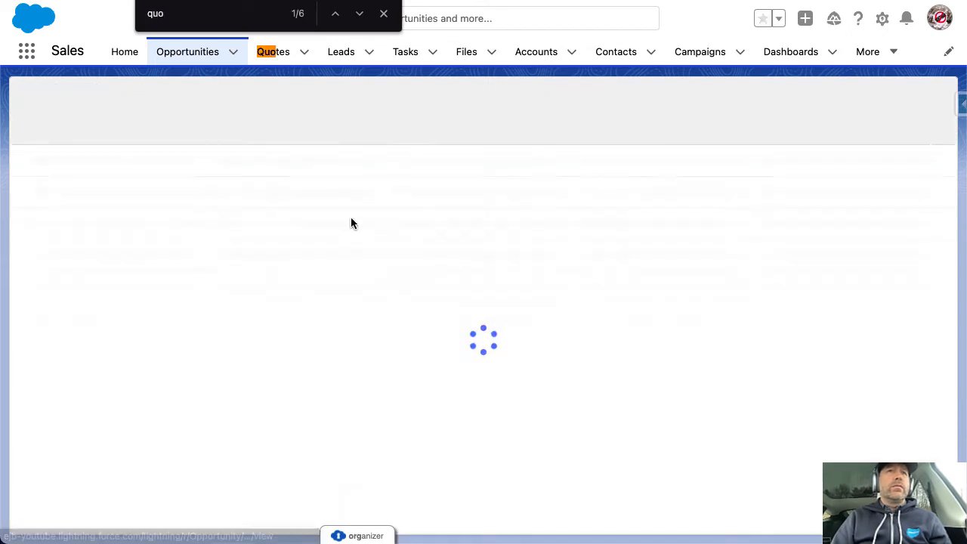
pyautogui.click(914, 96)
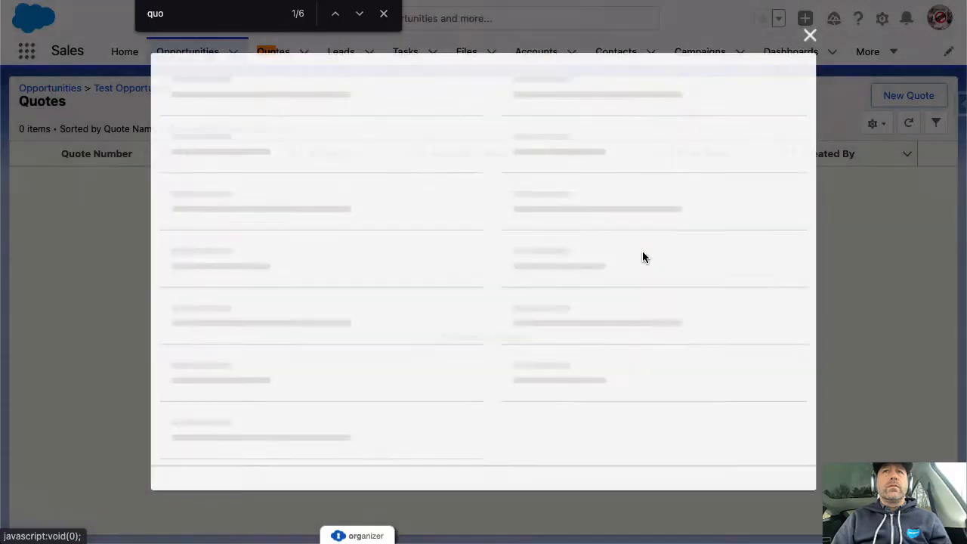
pyautogui.click(307, 173)
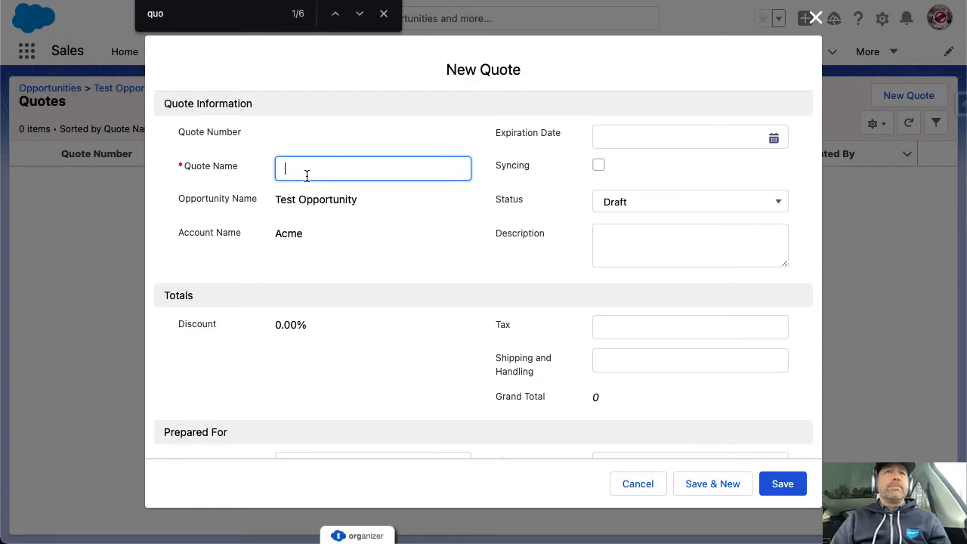
pyautogui.write('Test Qu')
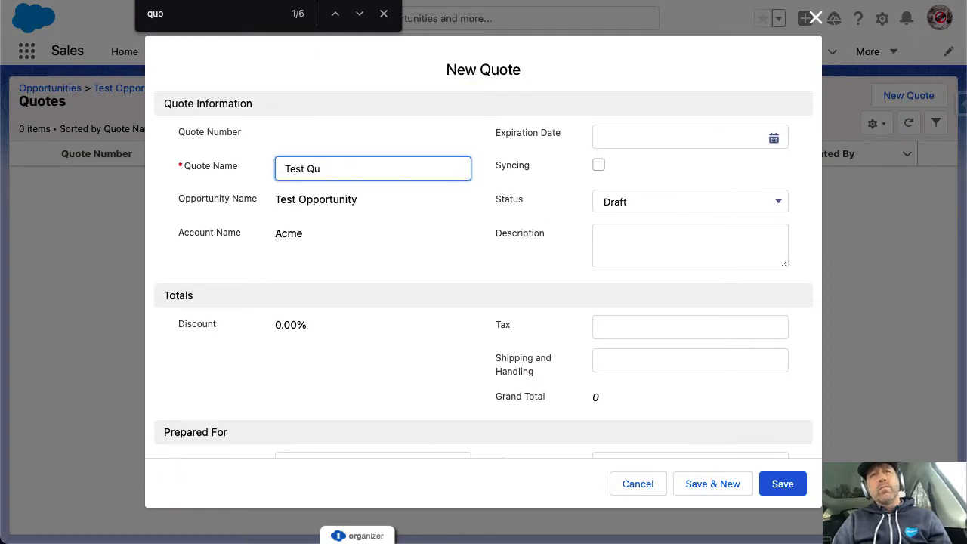
pyautogui.write('ote')
pyautogui.press('Tab')
pyautogui.press('Tab')
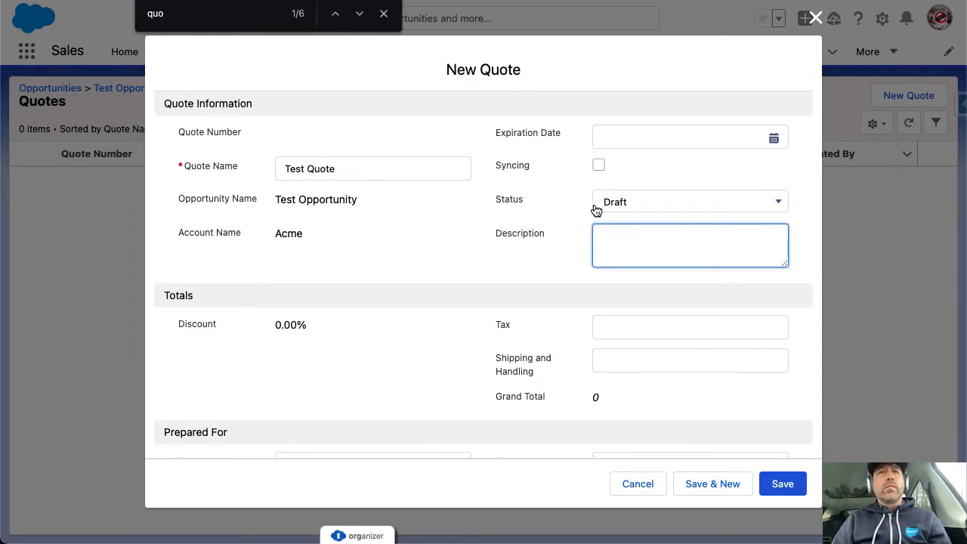
pyautogui.click(778, 484)
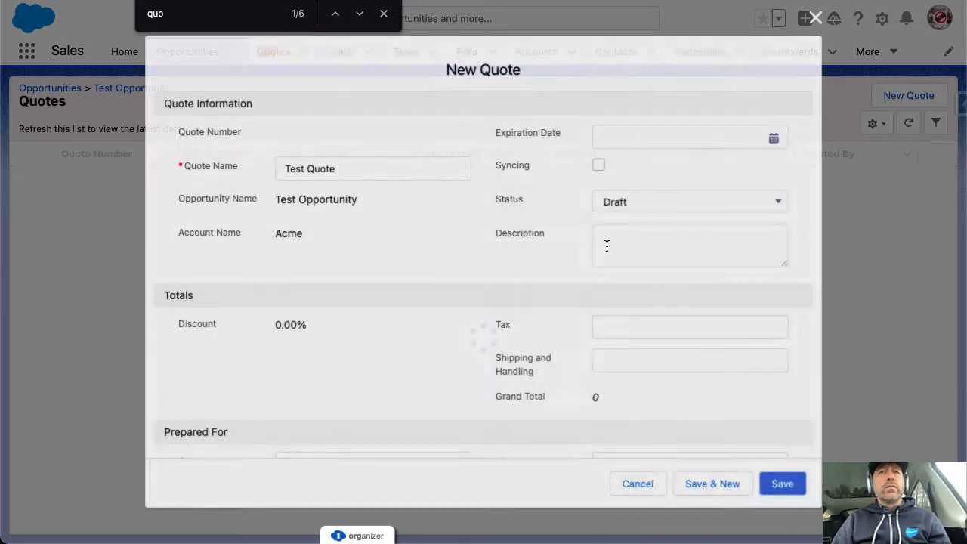
pyautogui.click(641, 106)
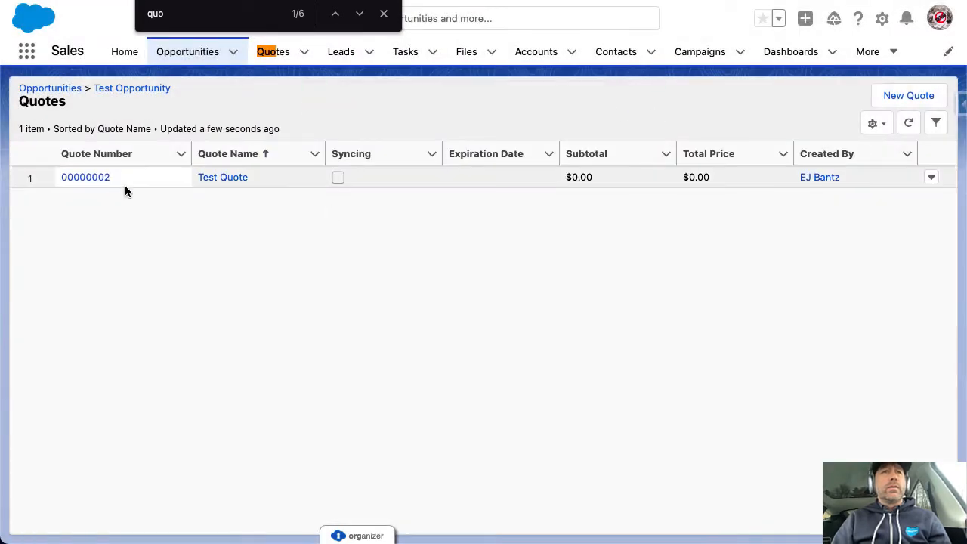
# Open Test Quote's line items and cancel the price book prompt, leaving it at None
pyautogui.click(86, 177)
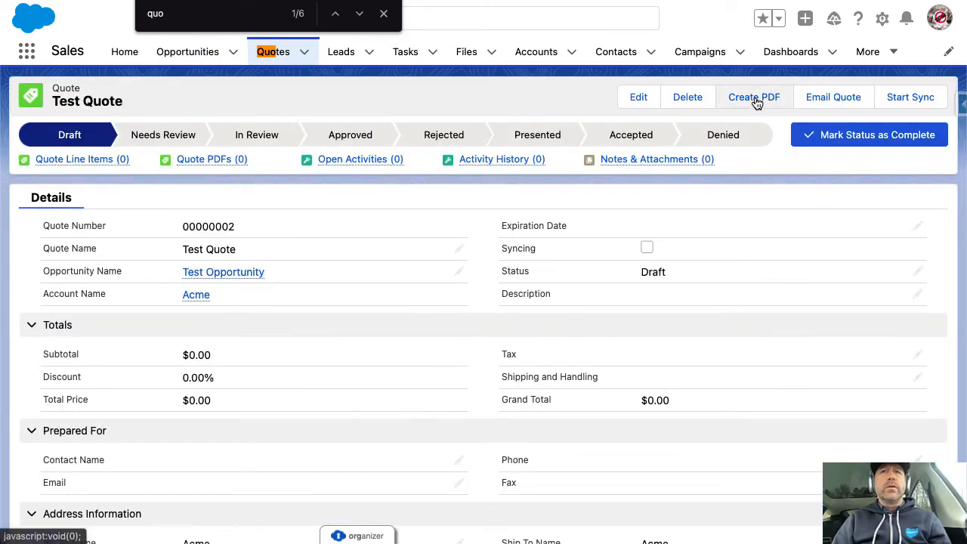
pyautogui.click(120, 162)
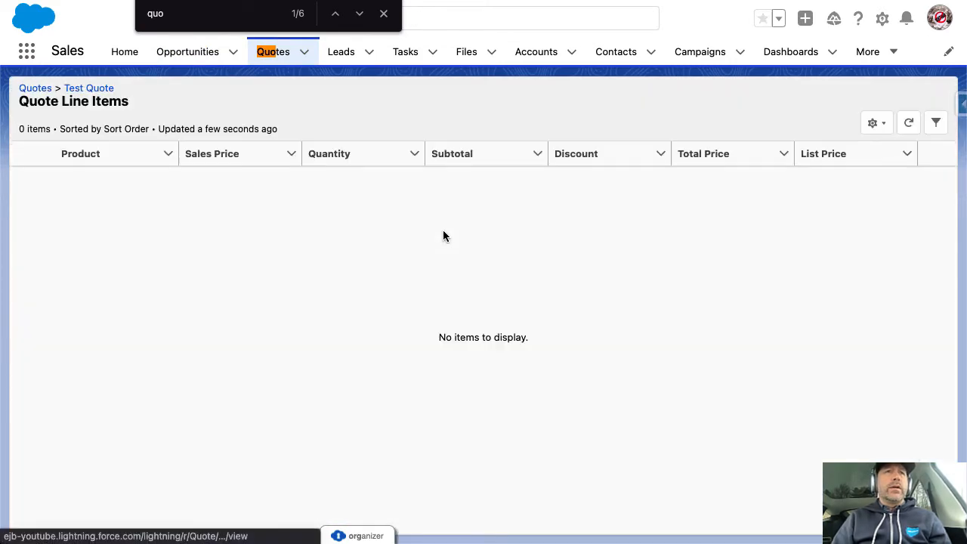
pyautogui.click(881, 95)
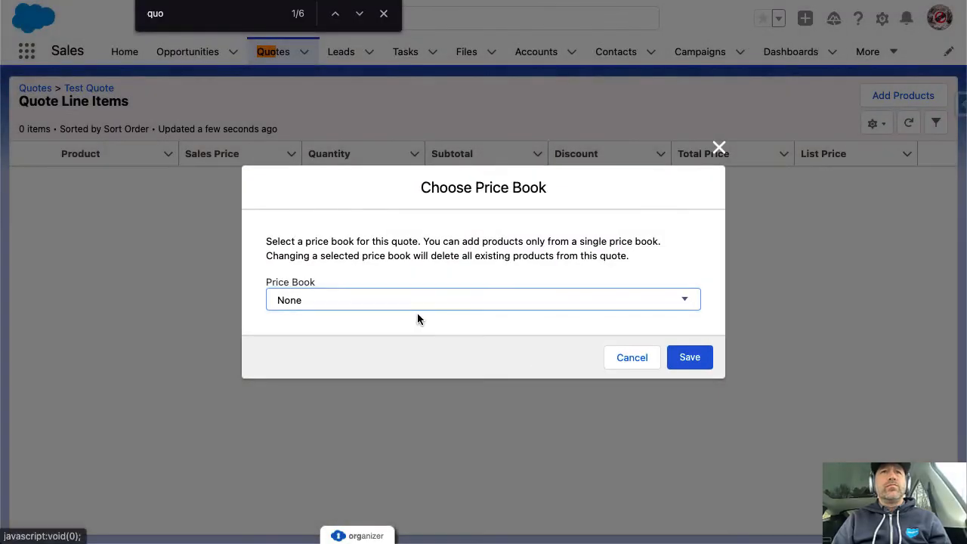
pyautogui.click(418, 315)
pyautogui.click(421, 310)
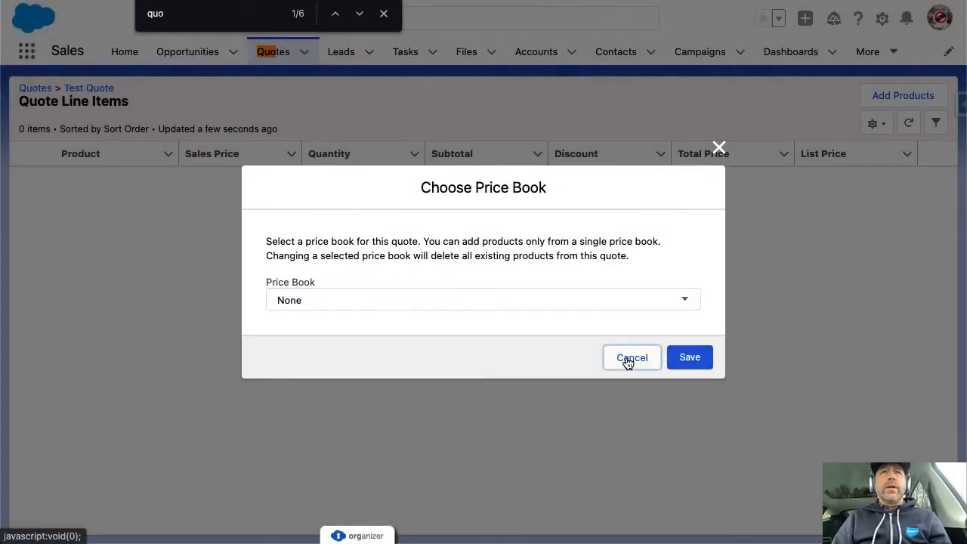
pyautogui.click(626, 362)
pyautogui.click(383, 14)
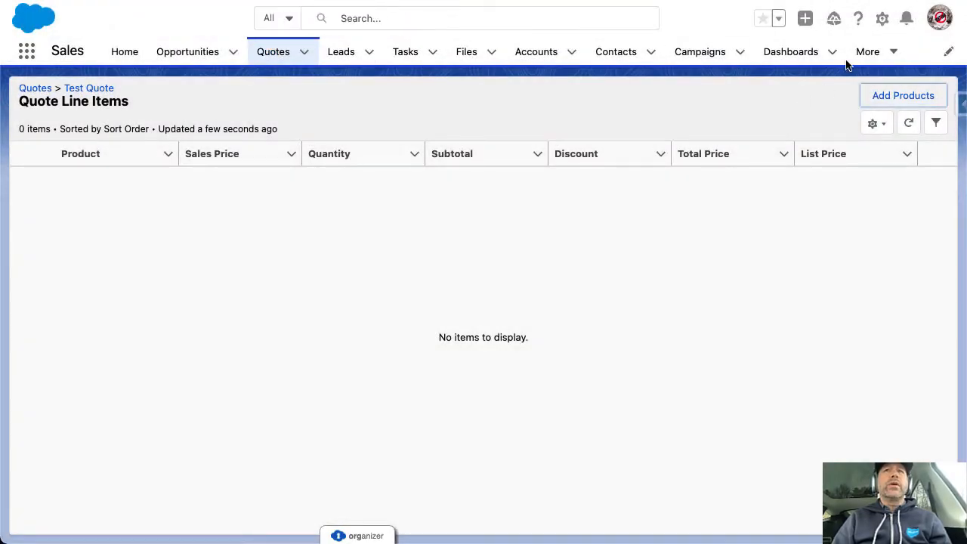
# Find Price Books in the App Launcher and mark the Standard Price Book Active
pyautogui.click(26, 51)
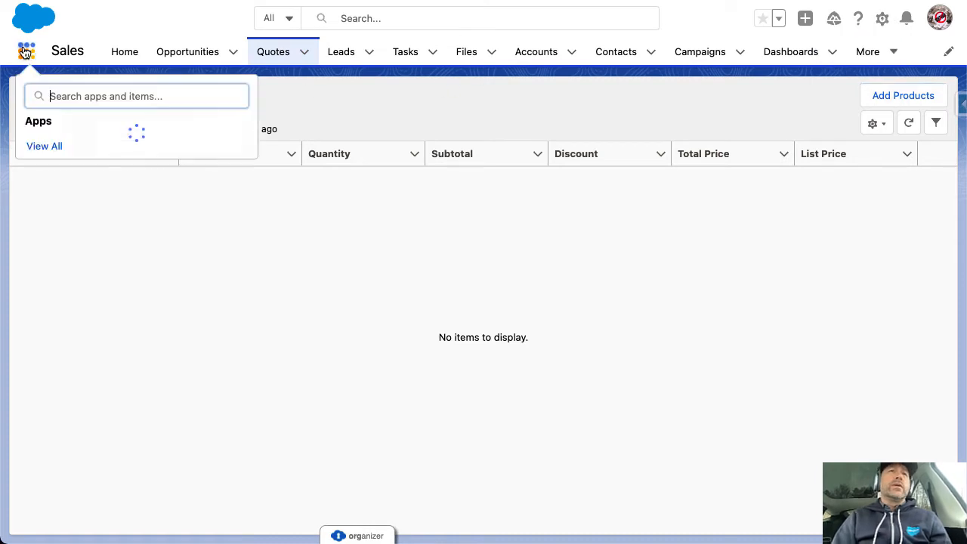
pyautogui.write('pricew')
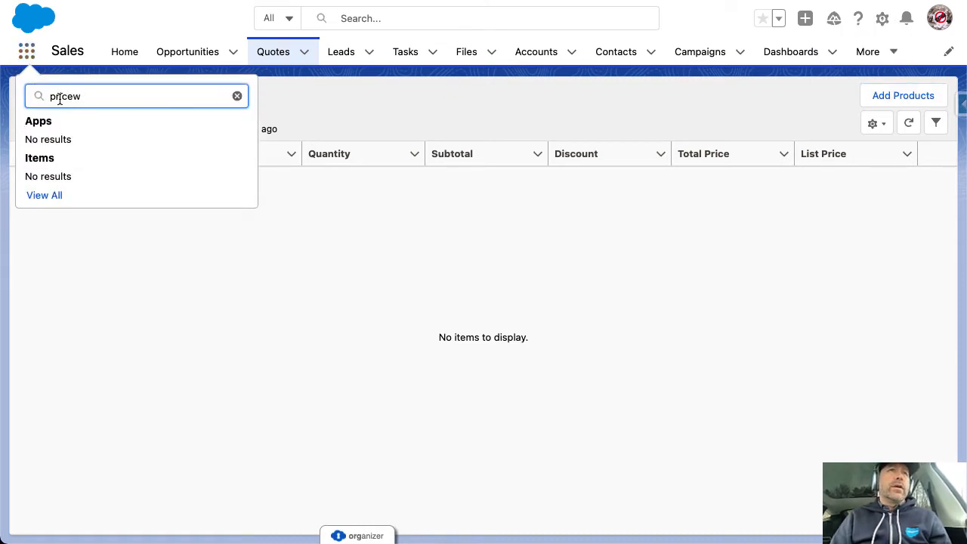
pyautogui.press('BackSpace')
pyautogui.click(54, 179)
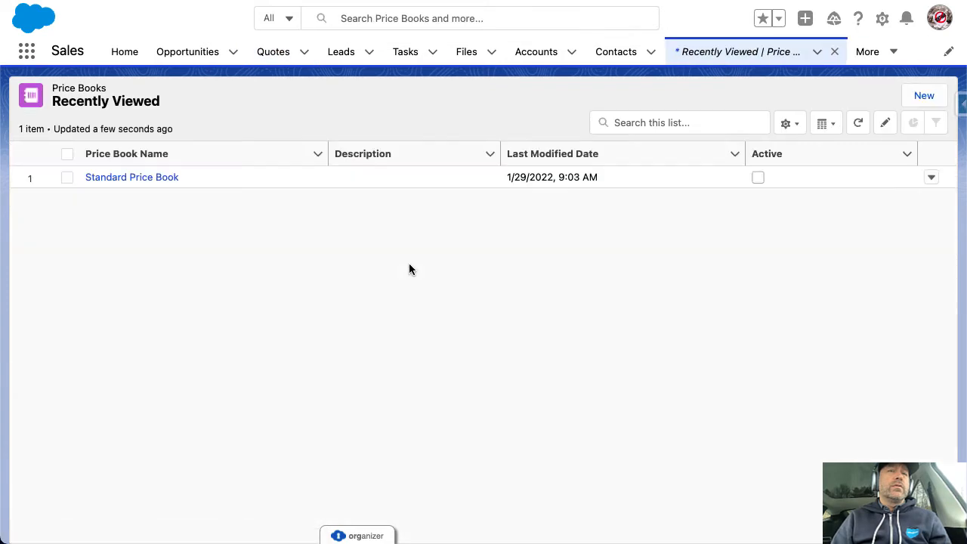
pyautogui.click(151, 177)
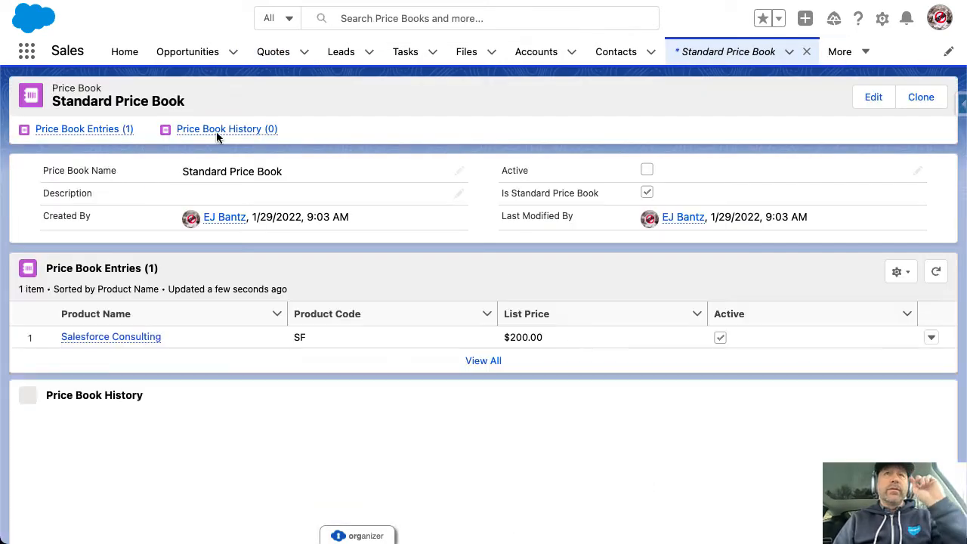
pyautogui.click(871, 99)
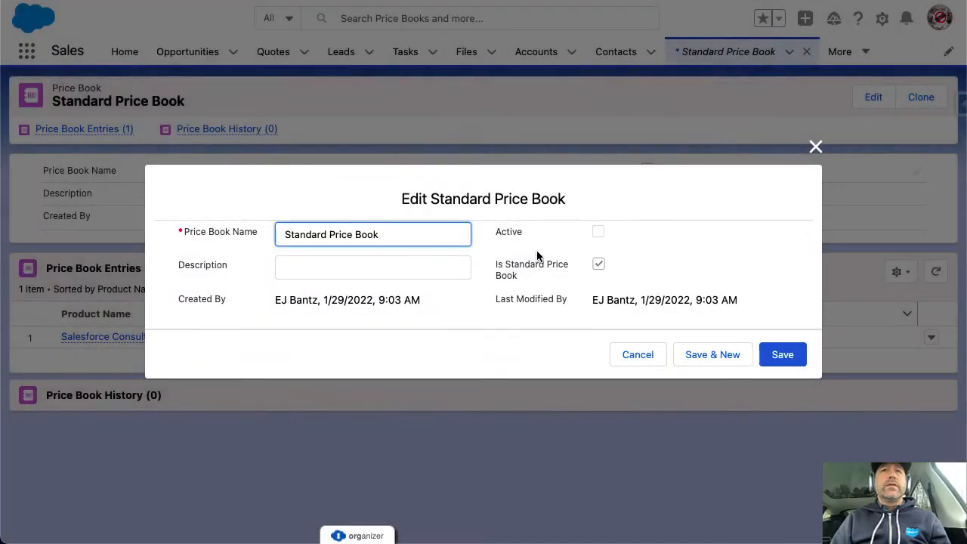
pyautogui.click(600, 232)
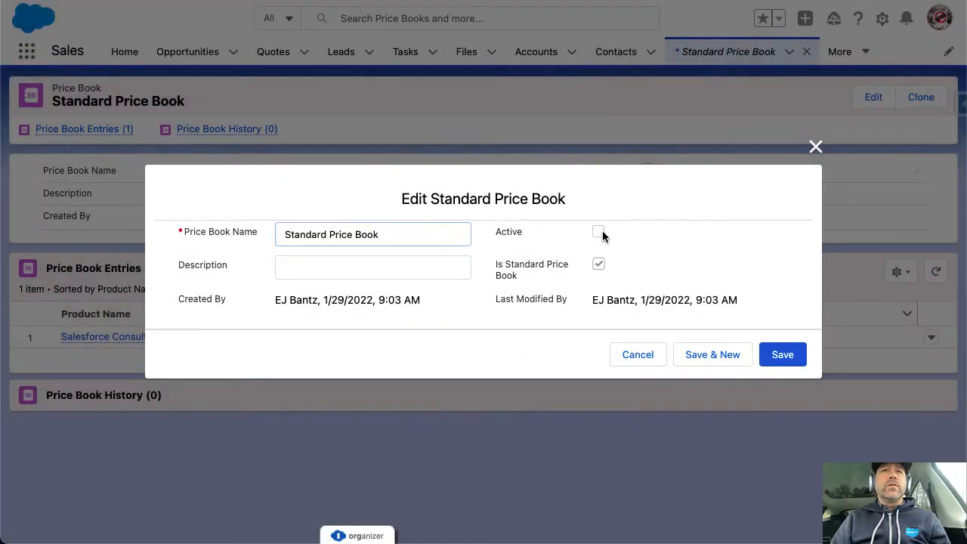
pyautogui.click(786, 359)
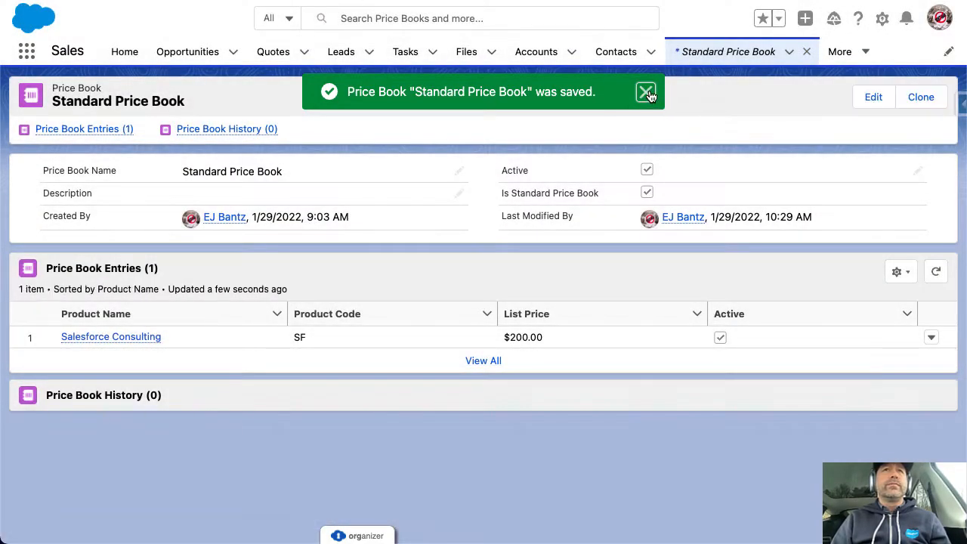
pyautogui.click(645, 93)
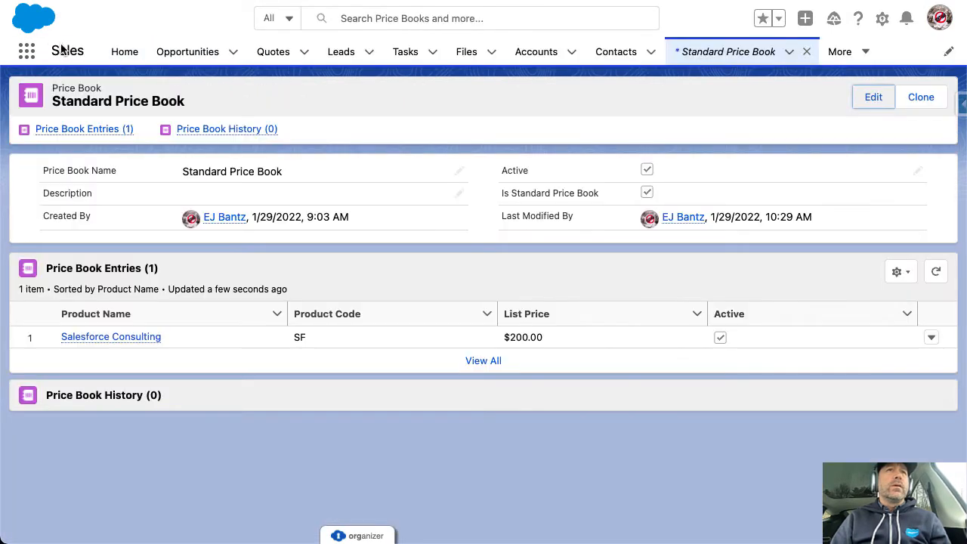
# Go from Test Opportunity to the Test Quote's line items list
pyautogui.click(159, 53)
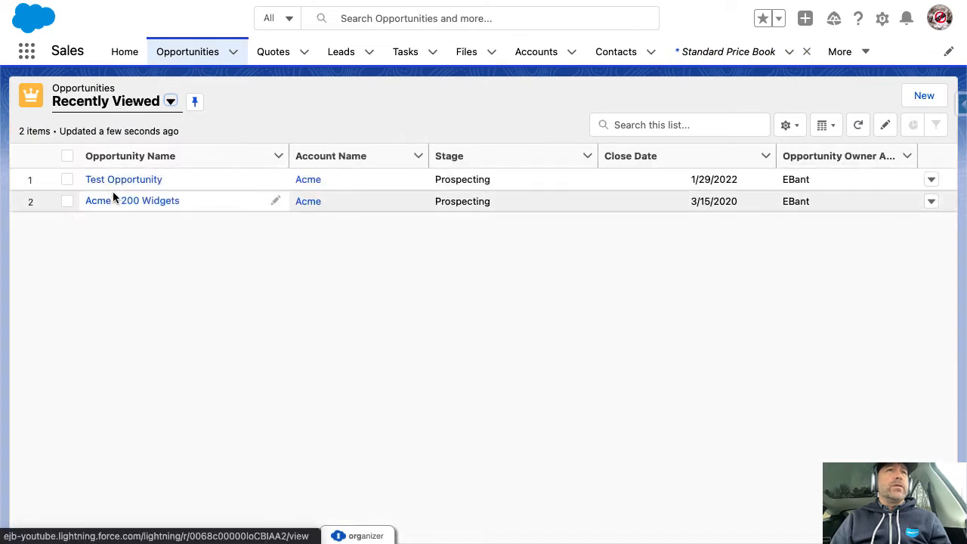
pyautogui.click(117, 182)
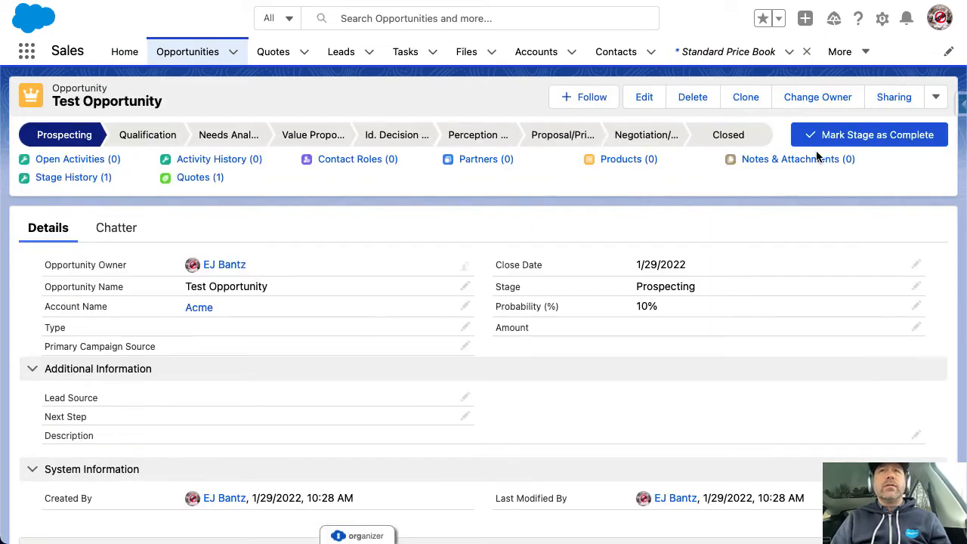
pyautogui.click(193, 180)
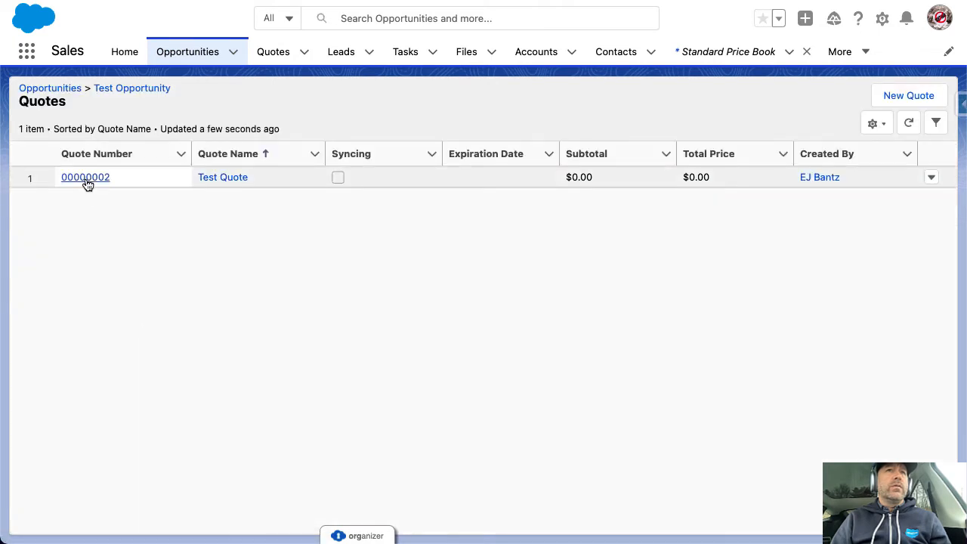
pyautogui.click(90, 177)
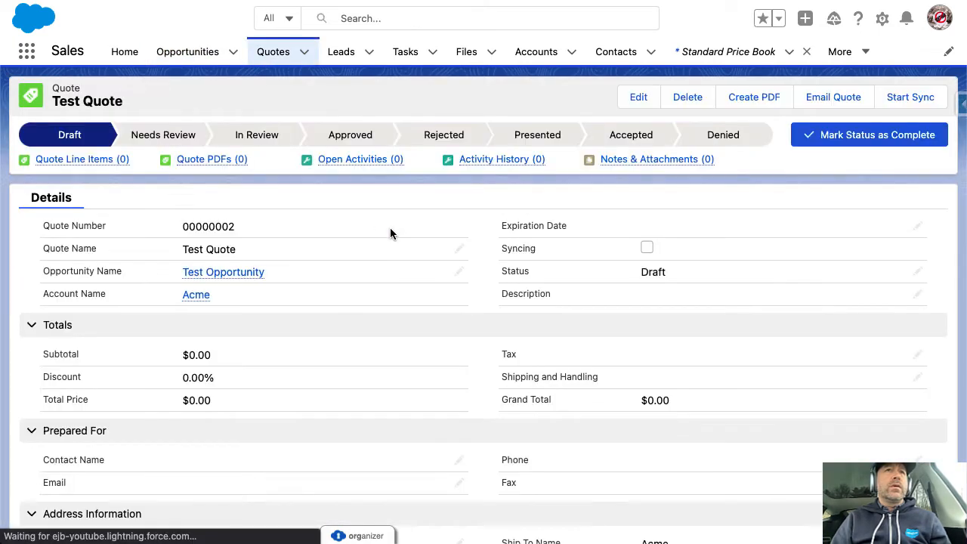
pyautogui.click(106, 164)
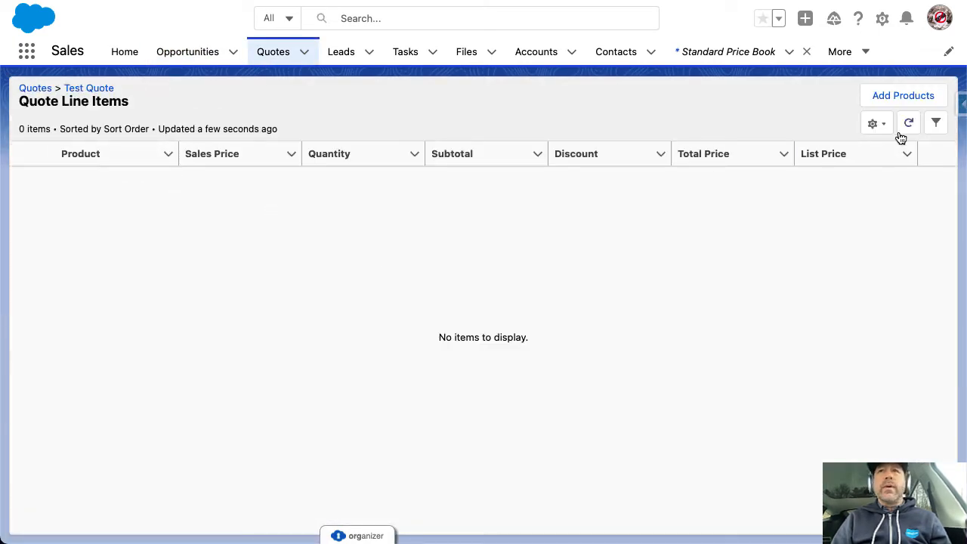
# Add a Salesforce Consulting line item with quantity 1 and a 25% discount
pyautogui.click(910, 93)
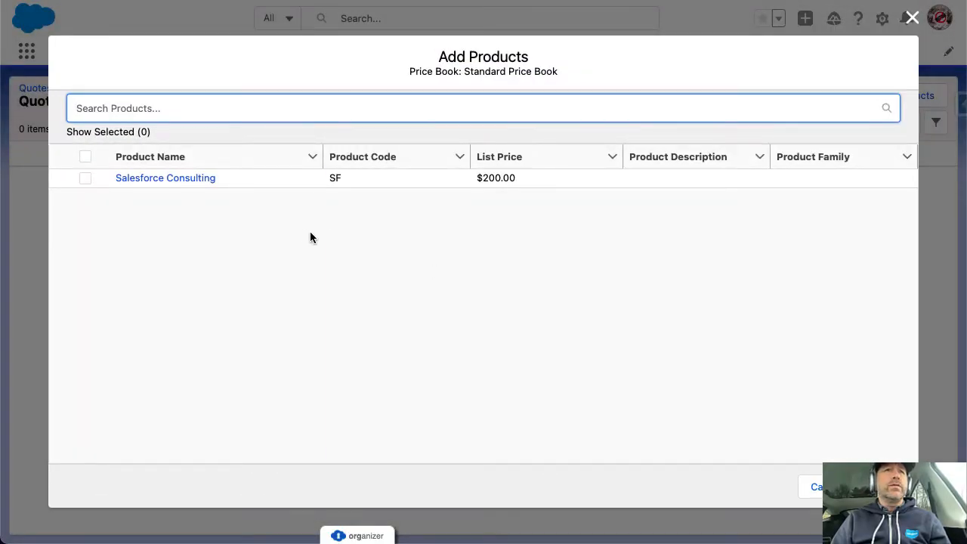
pyautogui.click(85, 178)
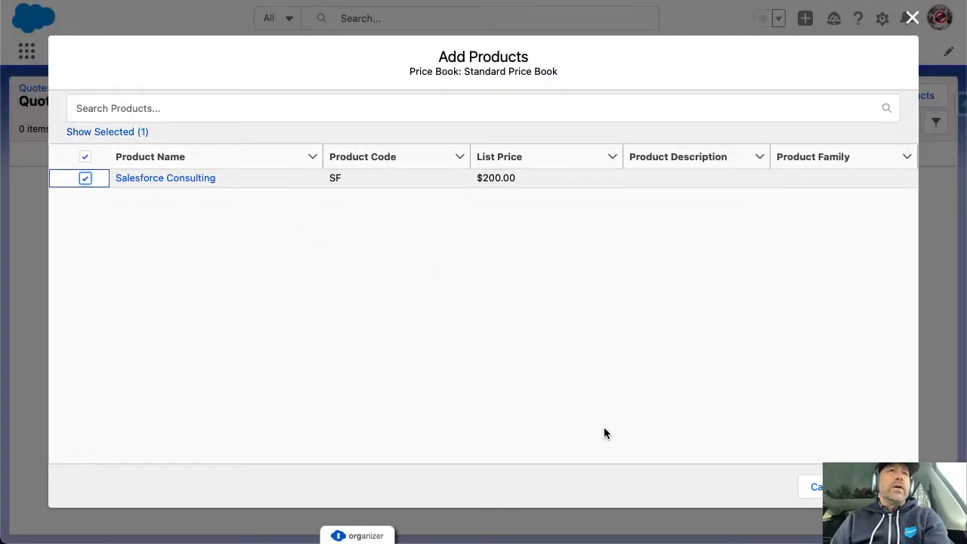
pyautogui.click(884, 487)
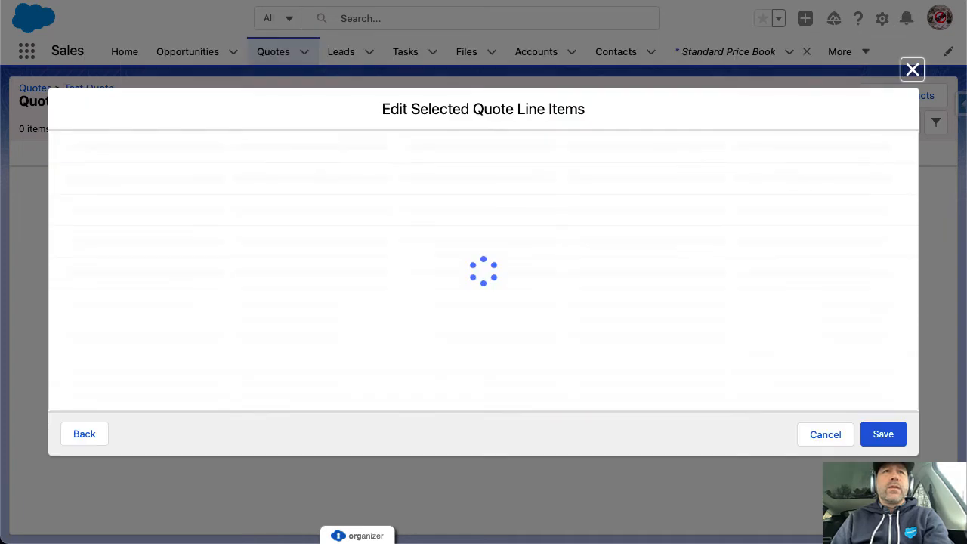
pyautogui.click(748, 167)
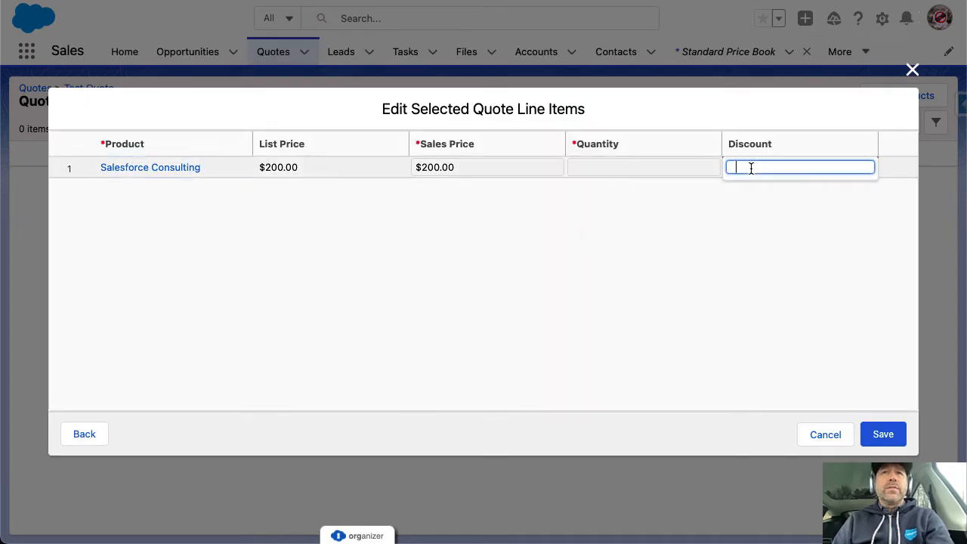
pyautogui.write('25')
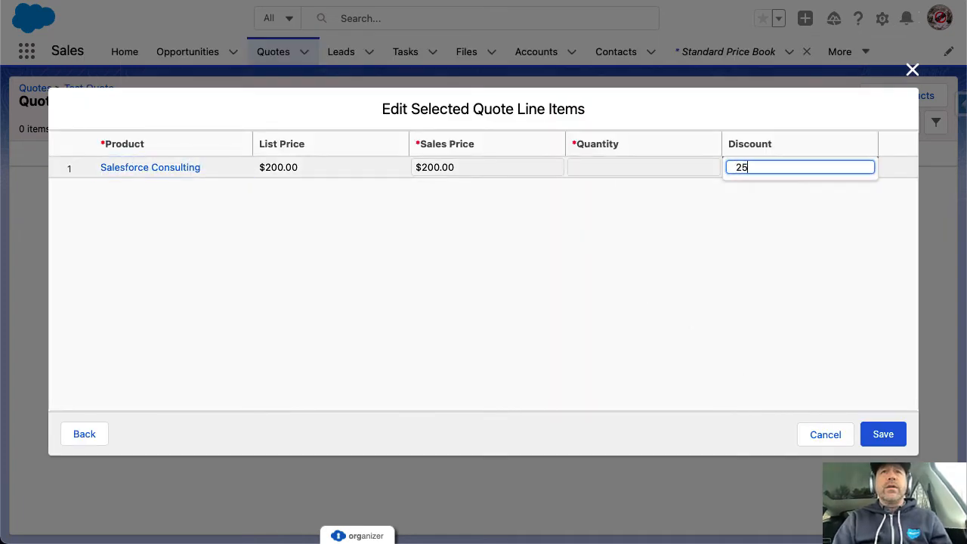
pyautogui.click(657, 167)
pyautogui.write('1')
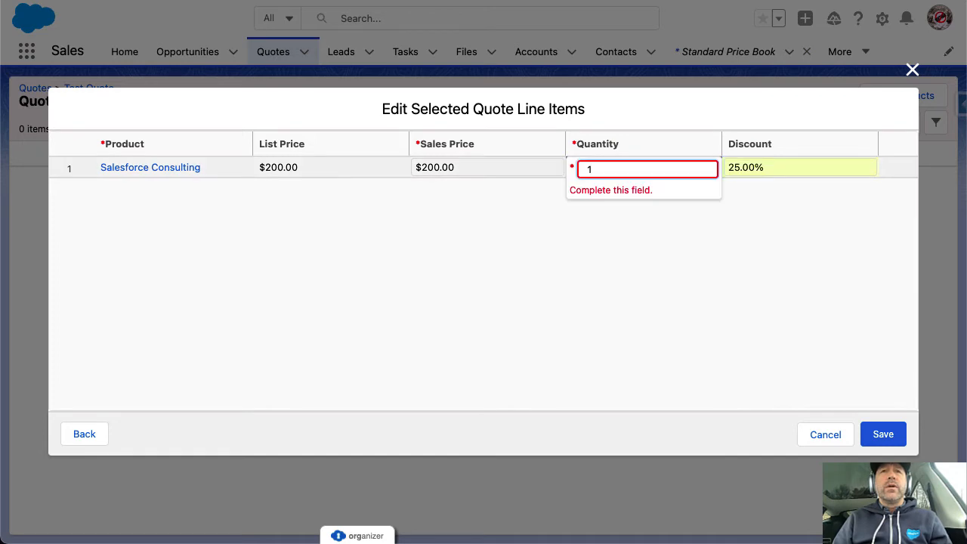
pyautogui.click(689, 263)
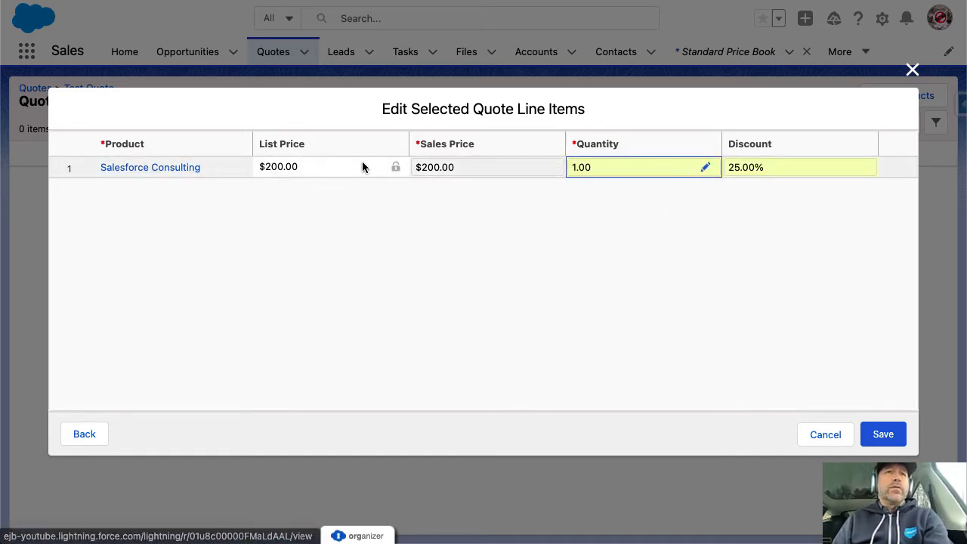
pyautogui.click(884, 438)
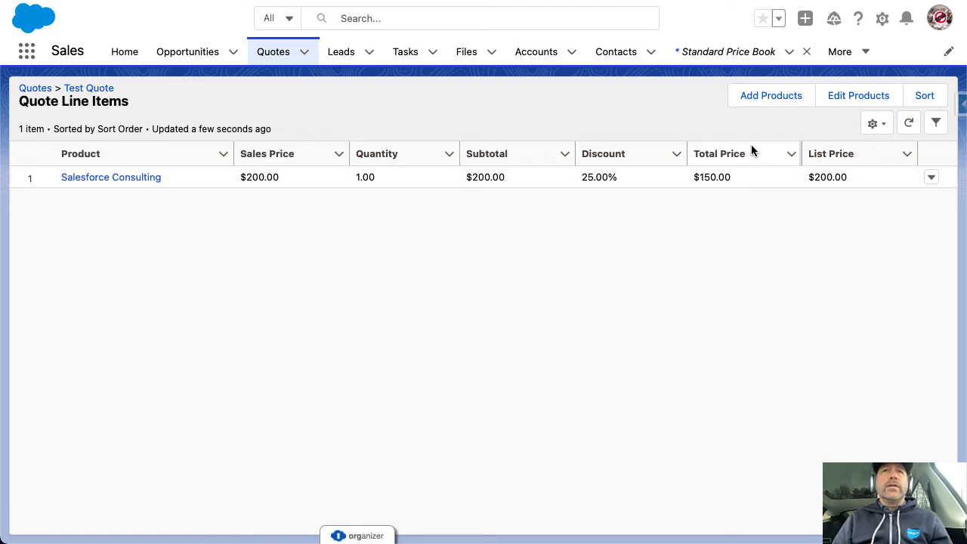
pyautogui.click(82, 92)
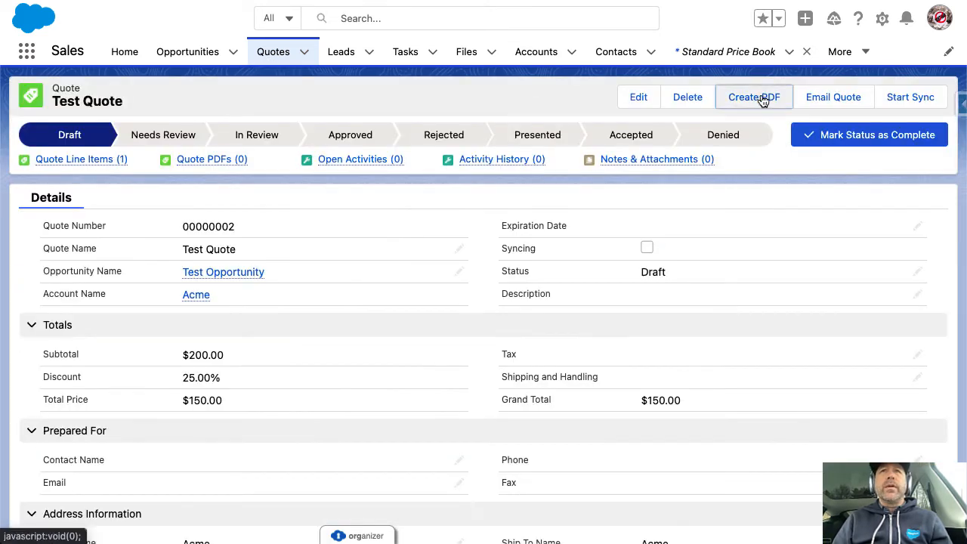
pyautogui.click(759, 97)
pyautogui.click(674, 325)
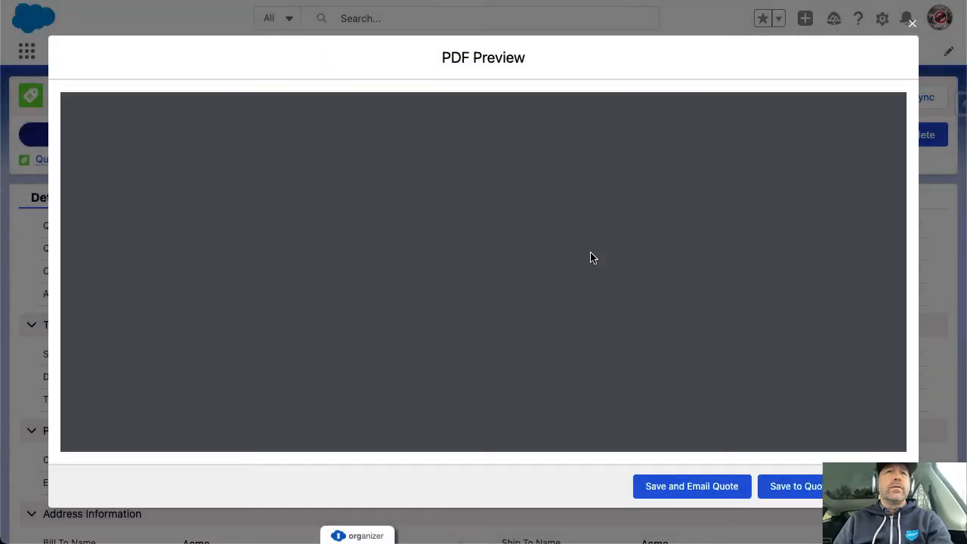
pyautogui.scroll(-4, 591, 257)
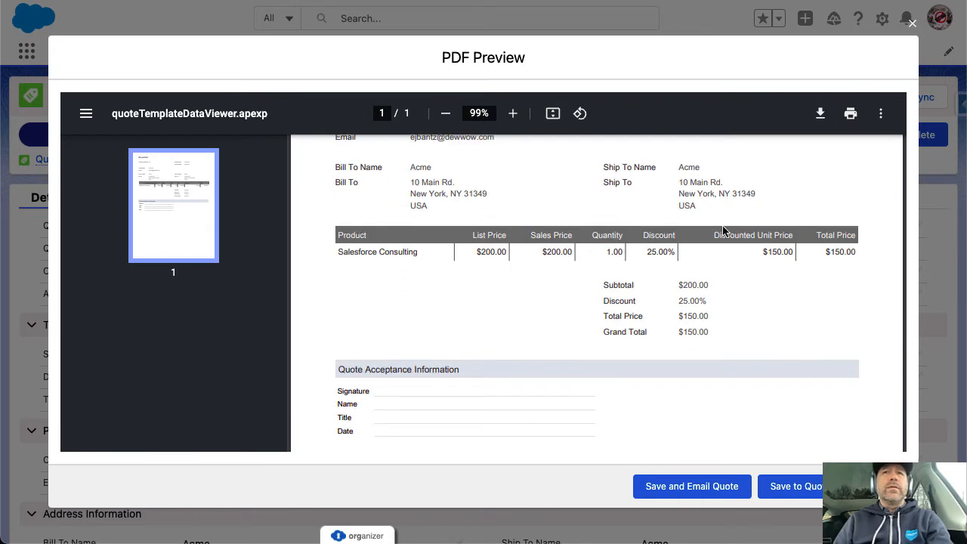
pyautogui.moveTo(648, 251); pyautogui.dragTo(671, 252)
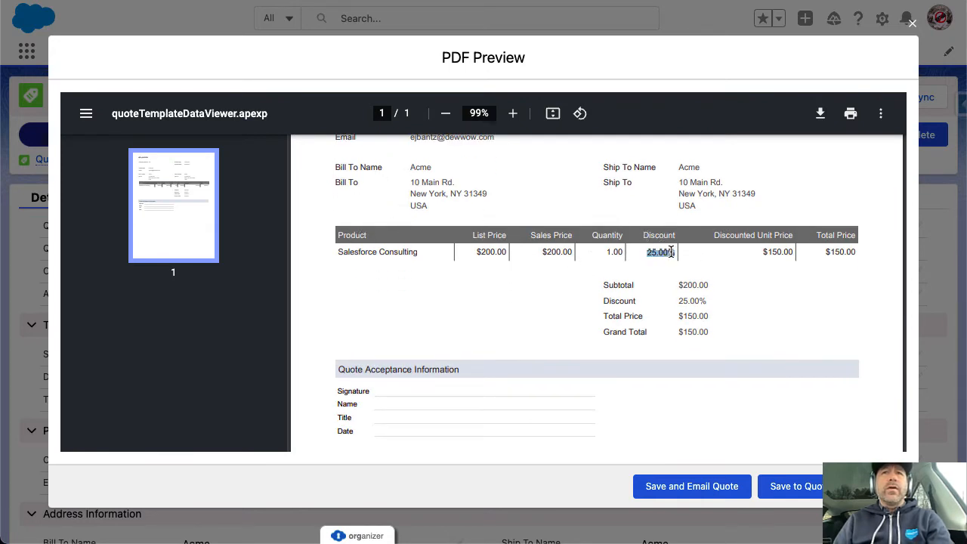
pyautogui.moveTo(763, 252); pyautogui.dragTo(852, 255)
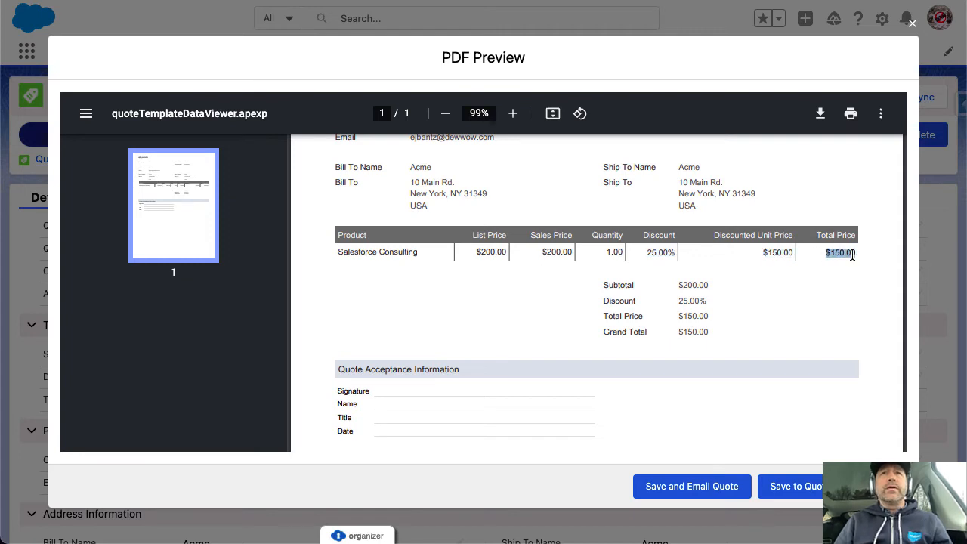
pyautogui.scroll(3, 853, 256)
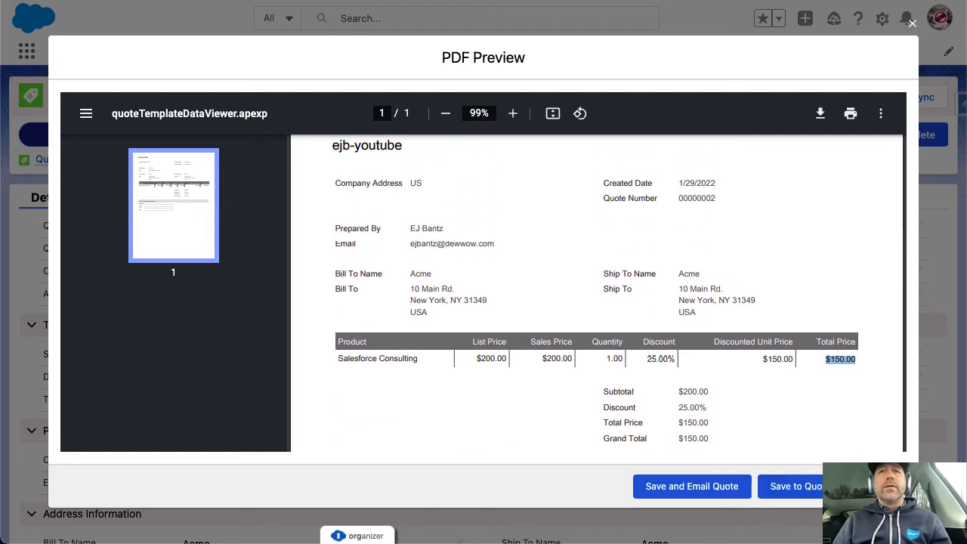
pyautogui.click(877, 486)
pyautogui.scroll(-3, 408, 330)
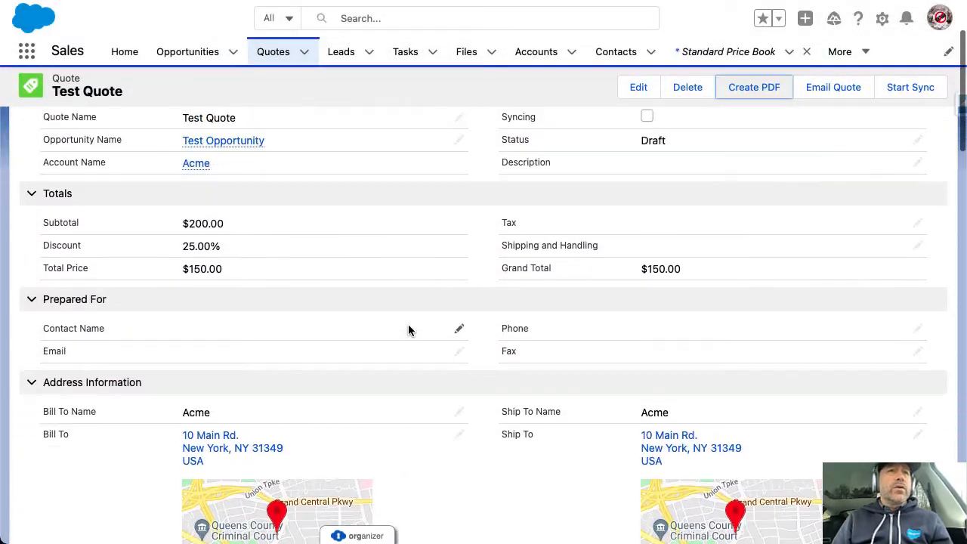
pyautogui.scroll(3, 408, 330)
pyautogui.click(81, 159)
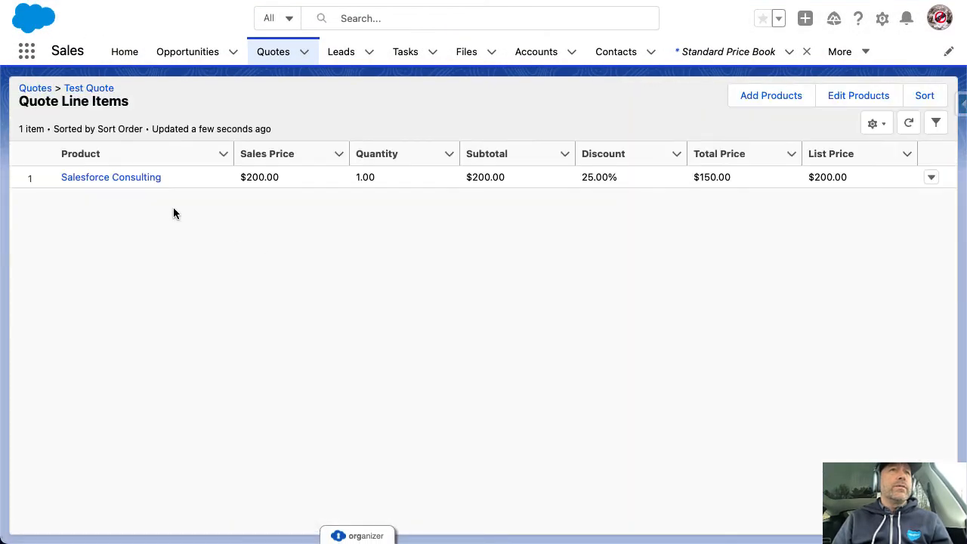
# Add a second Salesforce Consulting line item with quantity 20
pyautogui.click(758, 97)
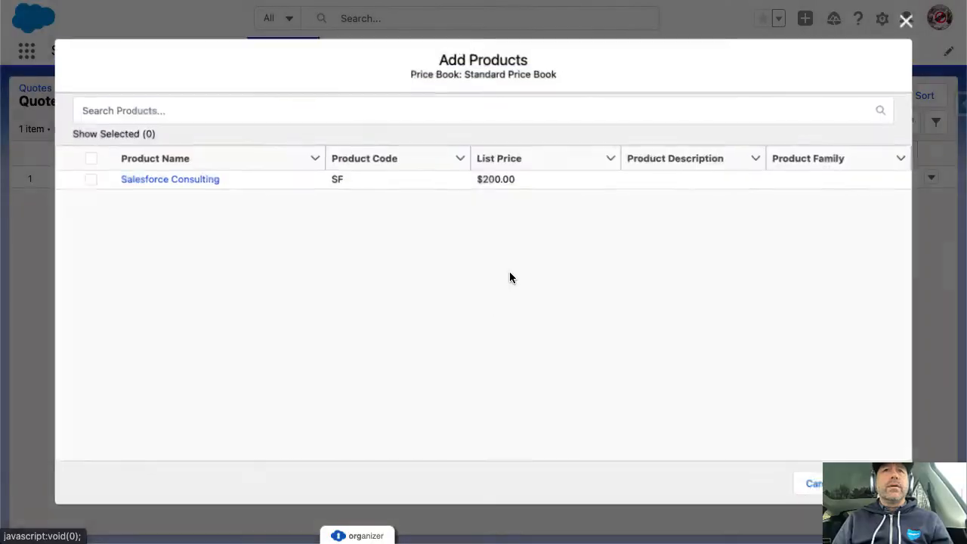
pyautogui.click(84, 178)
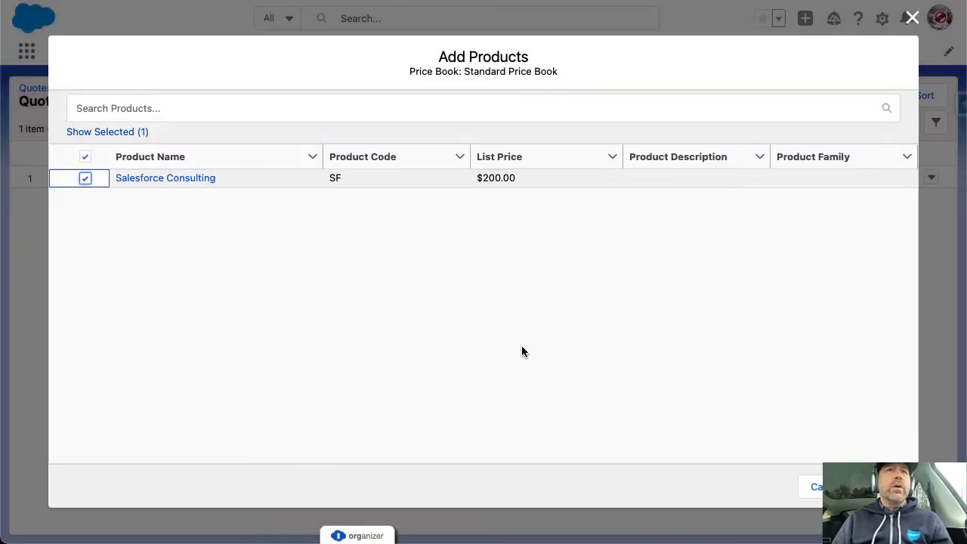
pyautogui.click(883, 486)
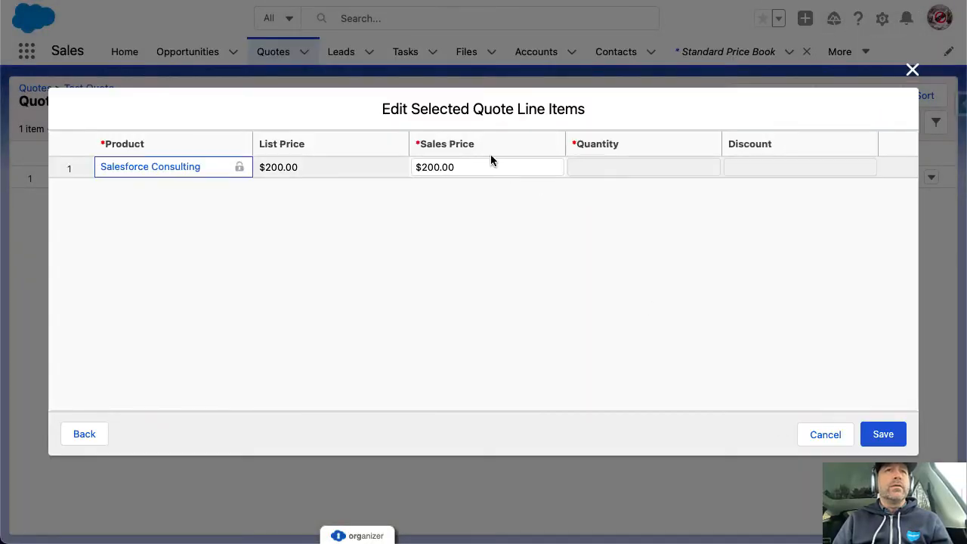
pyautogui.click(596, 169)
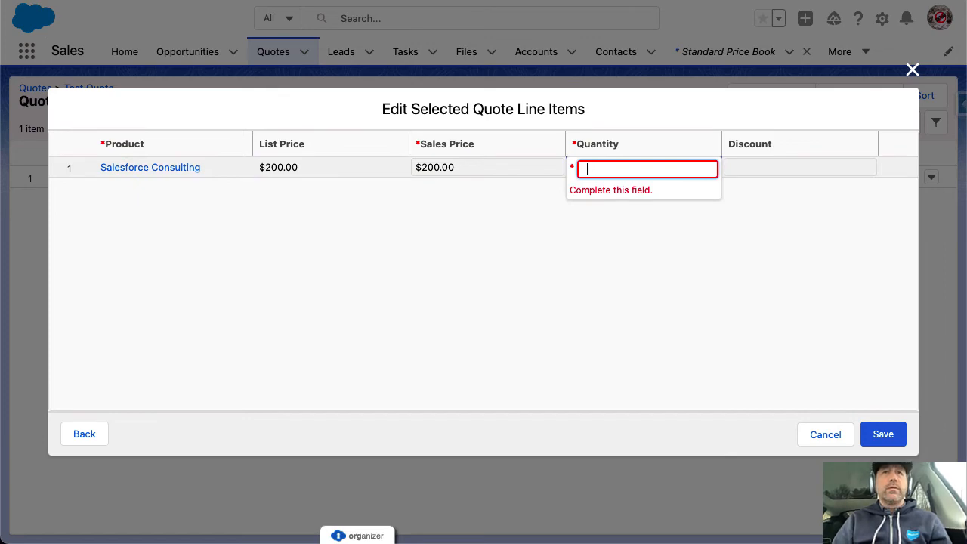
pyautogui.write('20')
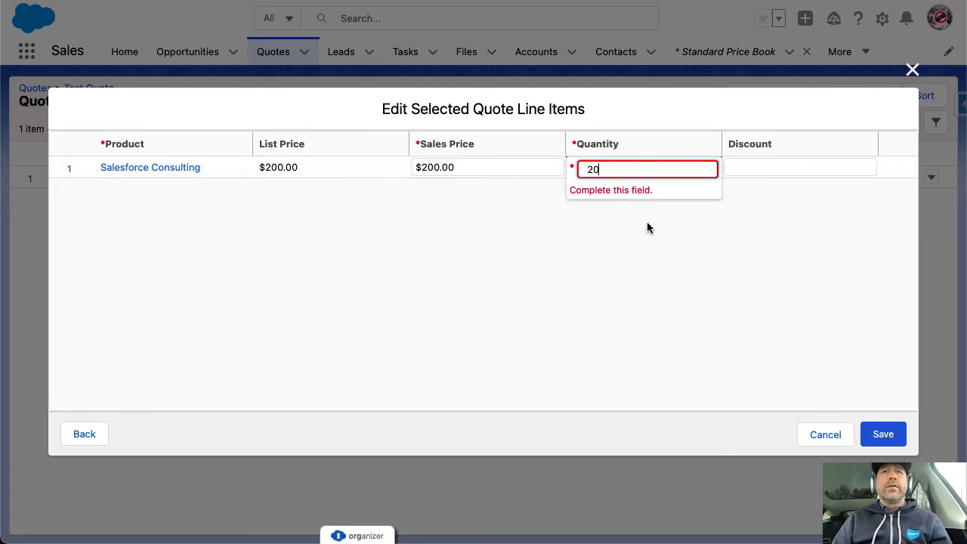
pyautogui.click(890, 434)
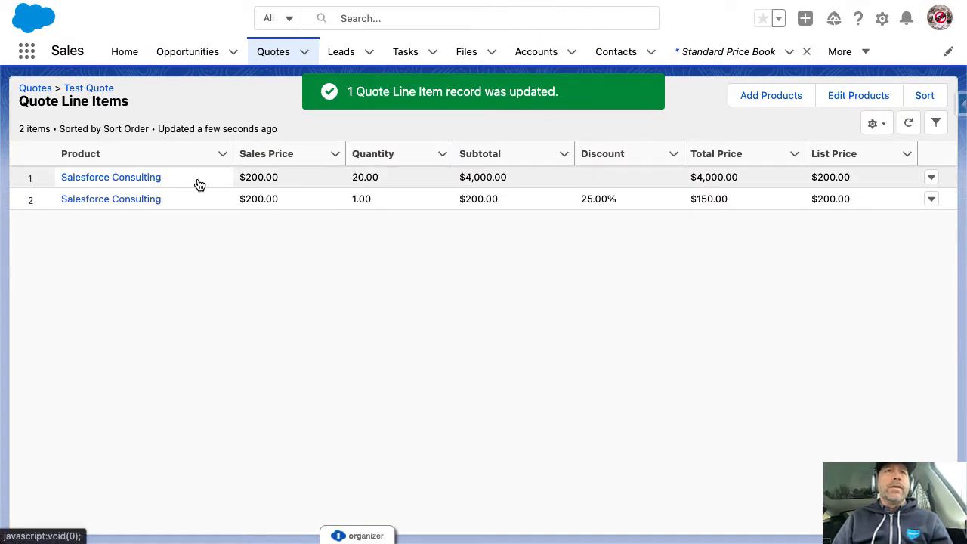
# Edit the 20-unit line's description and set the discounted line's Line Item Description to 'Week 1'
pyautogui.click(931, 177)
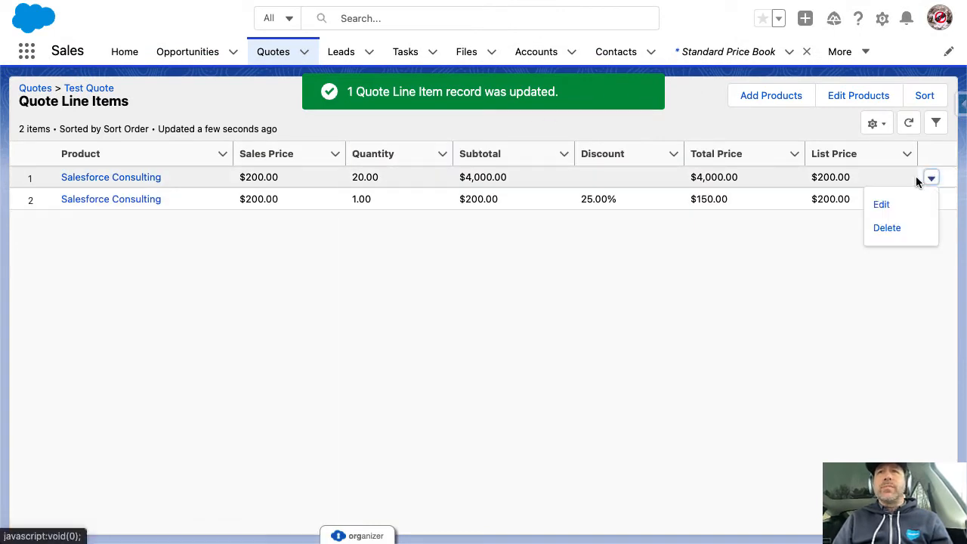
pyautogui.click(881, 205)
pyautogui.click(629, 240)
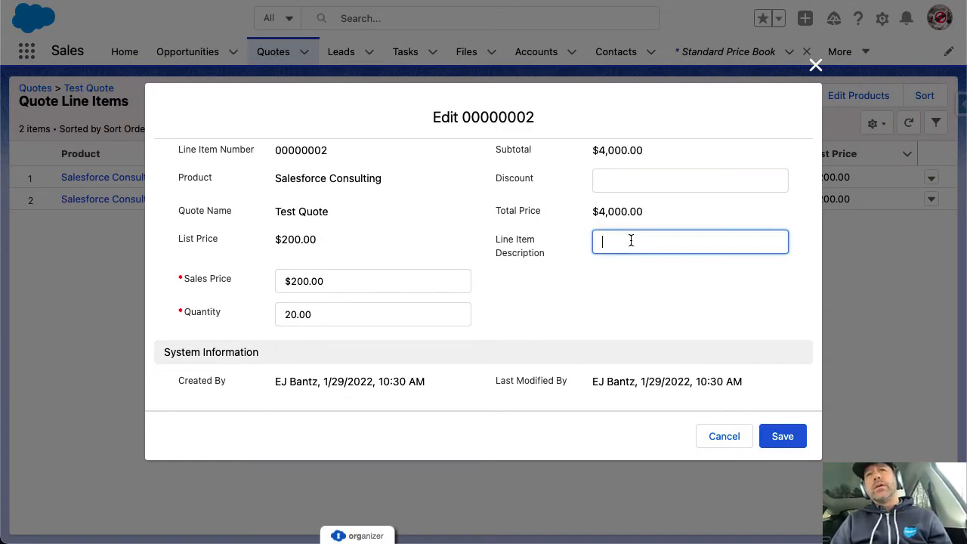
pyautogui.click(781, 438)
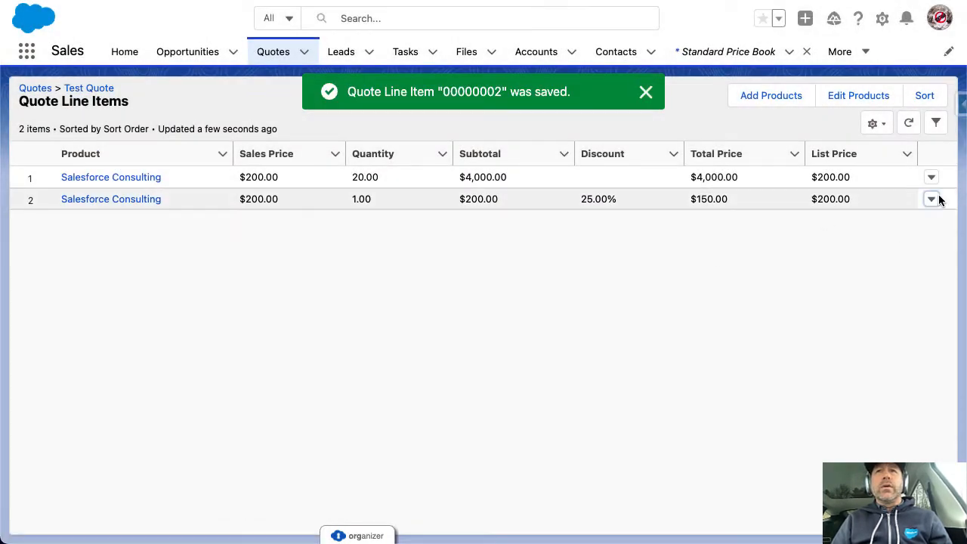
pyautogui.click(932, 199)
pyautogui.click(881, 224)
pyautogui.click(644, 245)
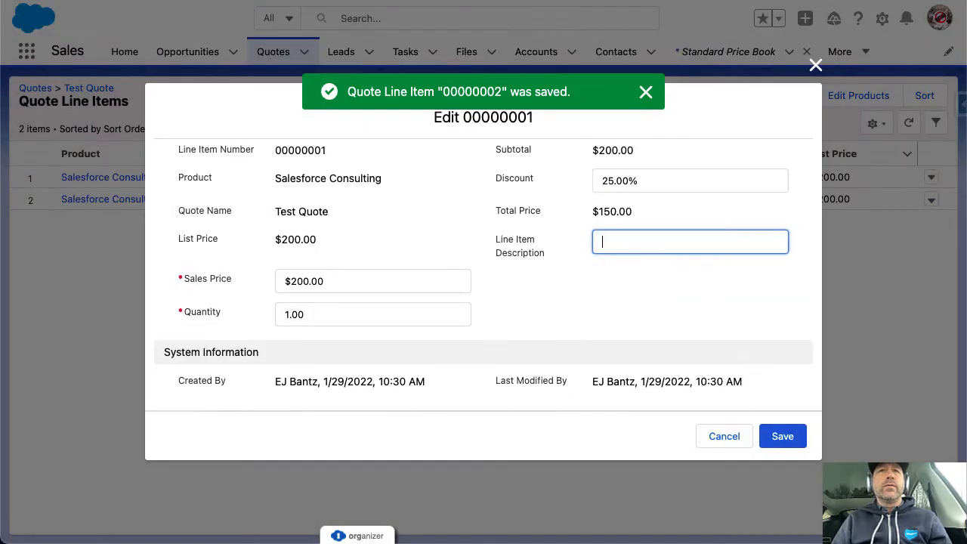
pyautogui.write('Week 1')
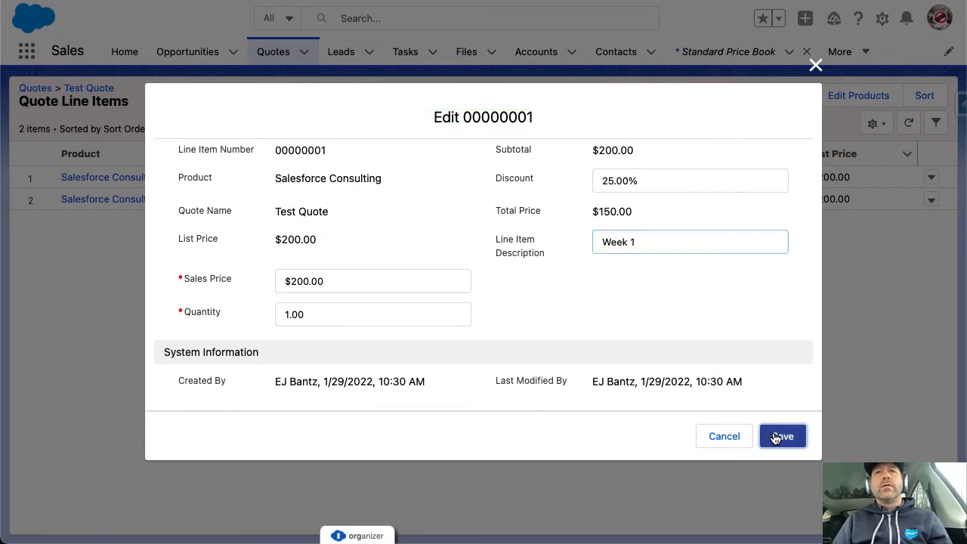
pyautogui.click(781, 436)
pyautogui.click(635, 97)
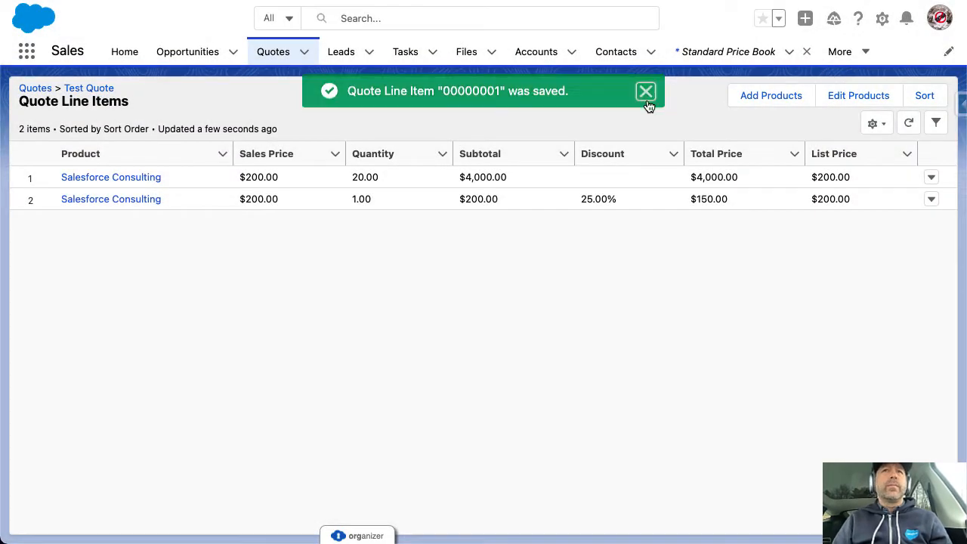
pyautogui.click(87, 88)
# Generate the Test Quote PDF preview, inspect both line-item rows, then close it
pyautogui.click(763, 95)
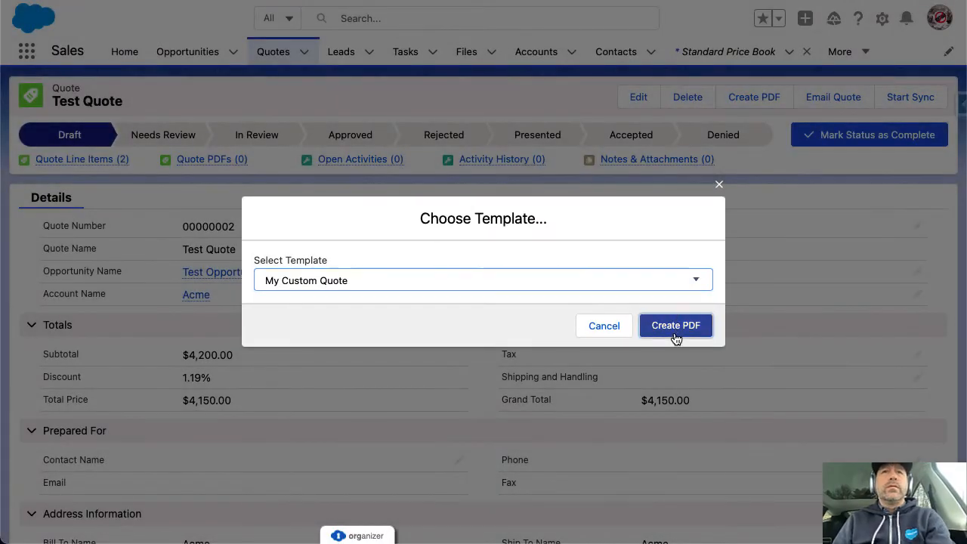
pyautogui.click(677, 326)
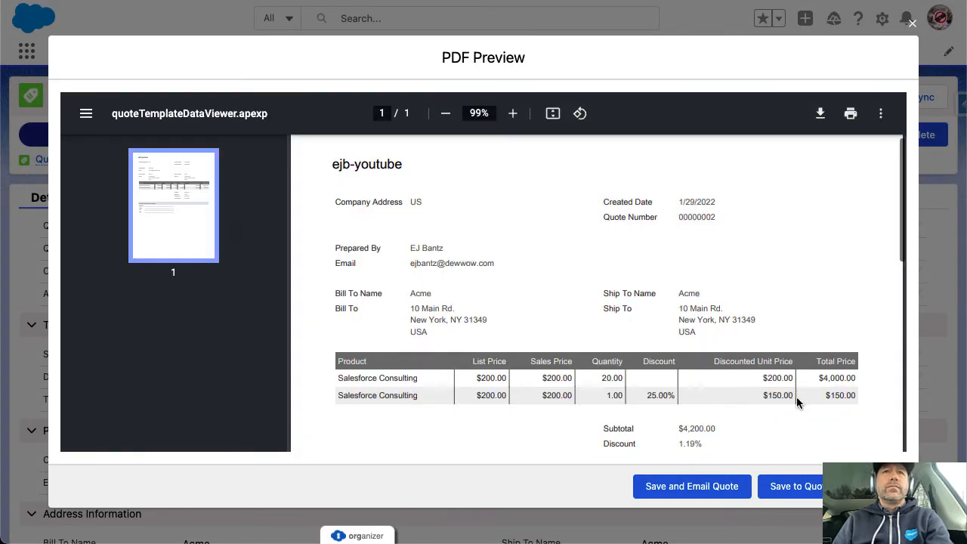
pyautogui.scroll(-3, 797, 402)
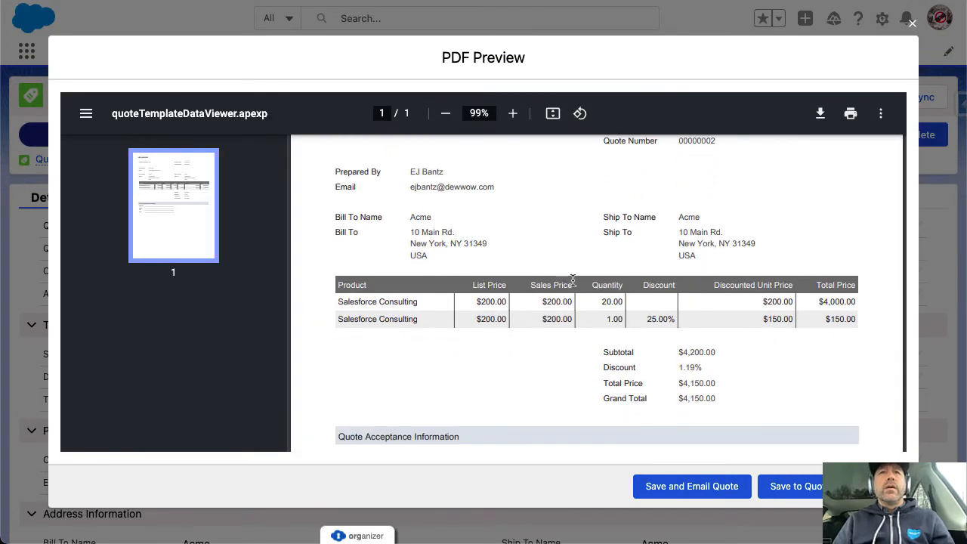
pyautogui.moveTo(367, 301); pyautogui.dragTo(827, 329)
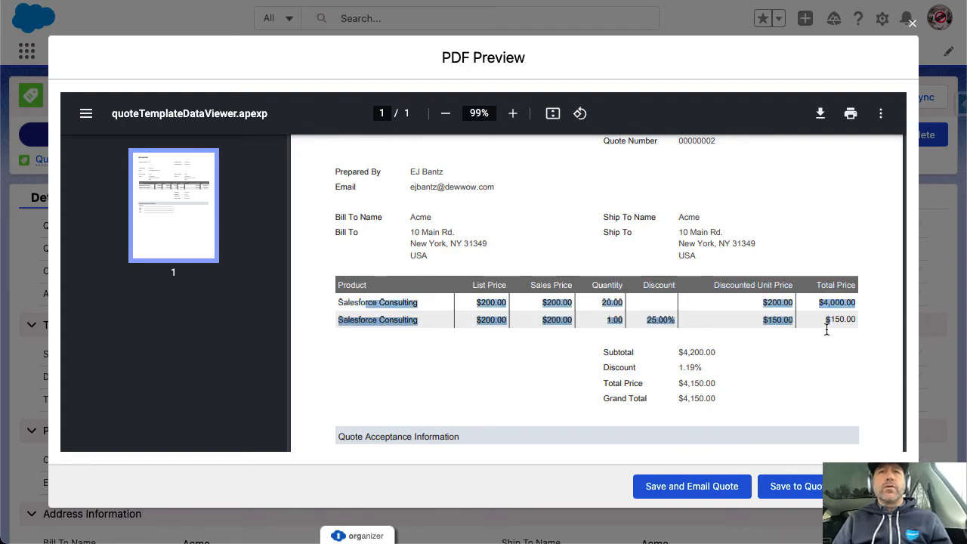
pyautogui.click(869, 382)
pyautogui.click(877, 487)
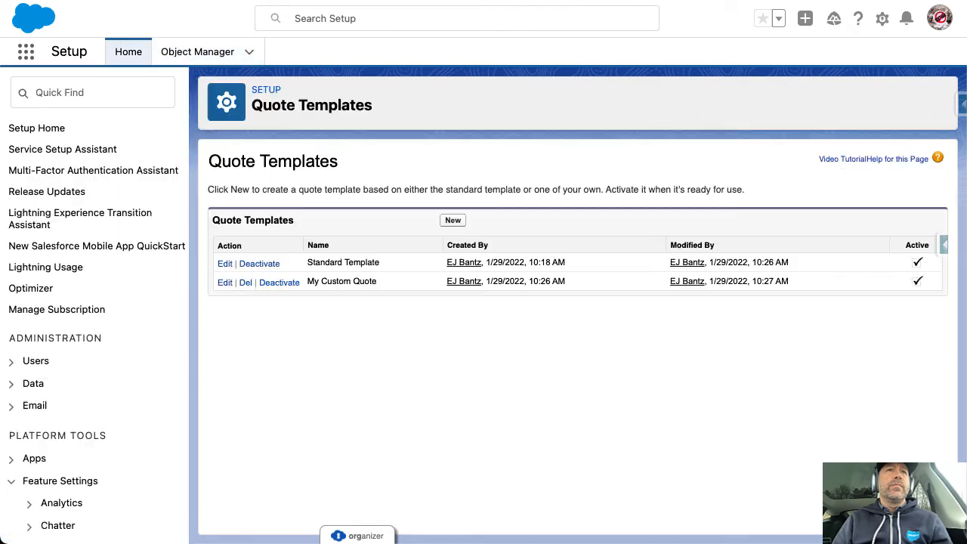
# Open the My Custom Quote template and its line items table column settings
pyautogui.moveTo(306, 276); pyautogui.dragTo(399, 285)
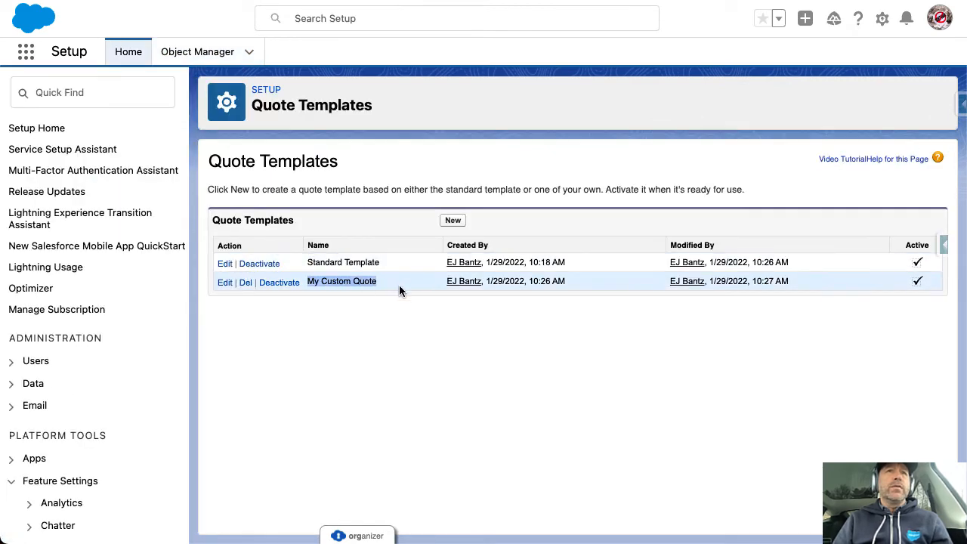
pyautogui.click(225, 283)
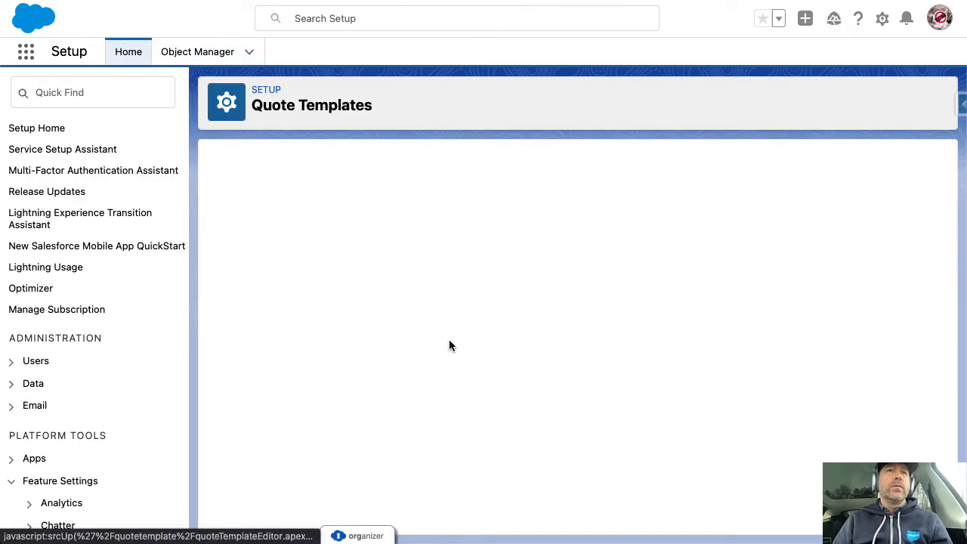
pyautogui.scroll(-5, 727, 428)
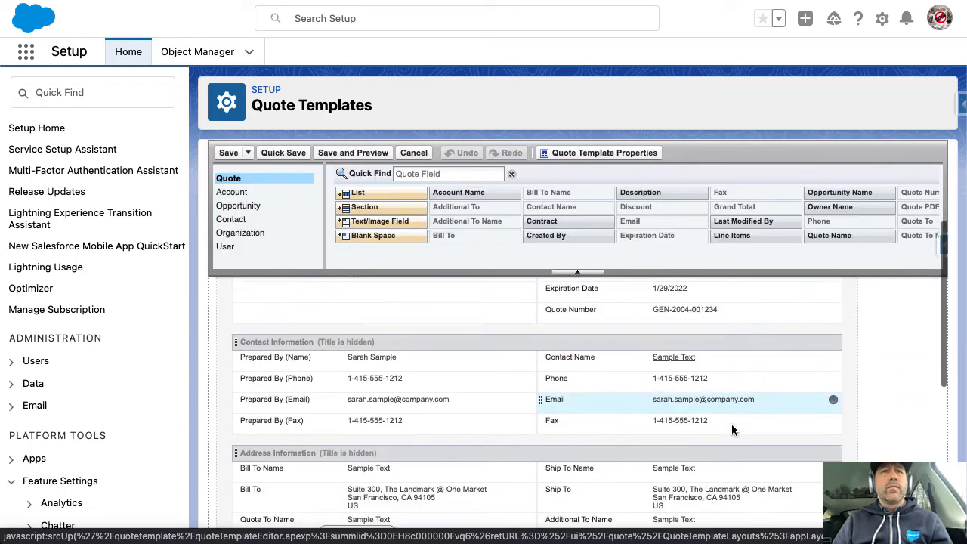
pyautogui.scroll(-5, 732, 430)
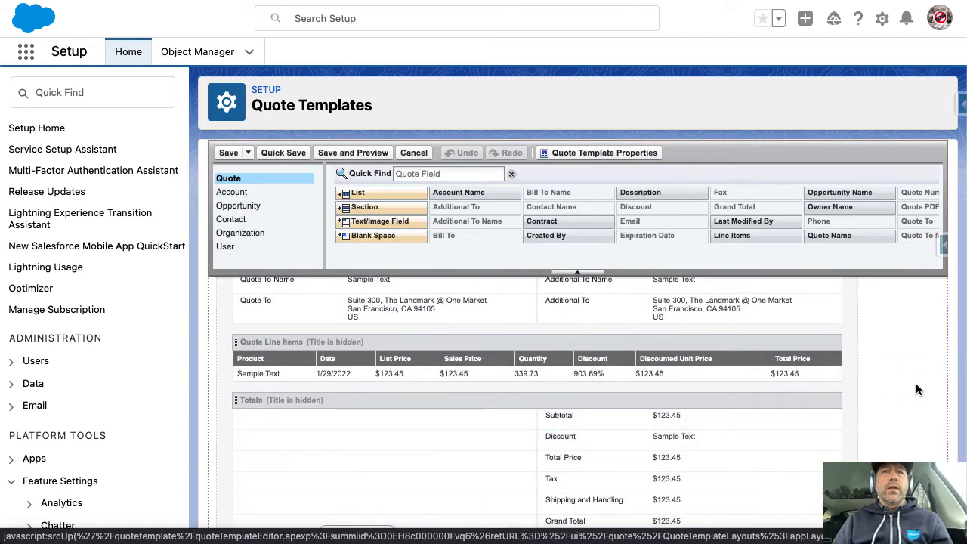
pyautogui.click(828, 344)
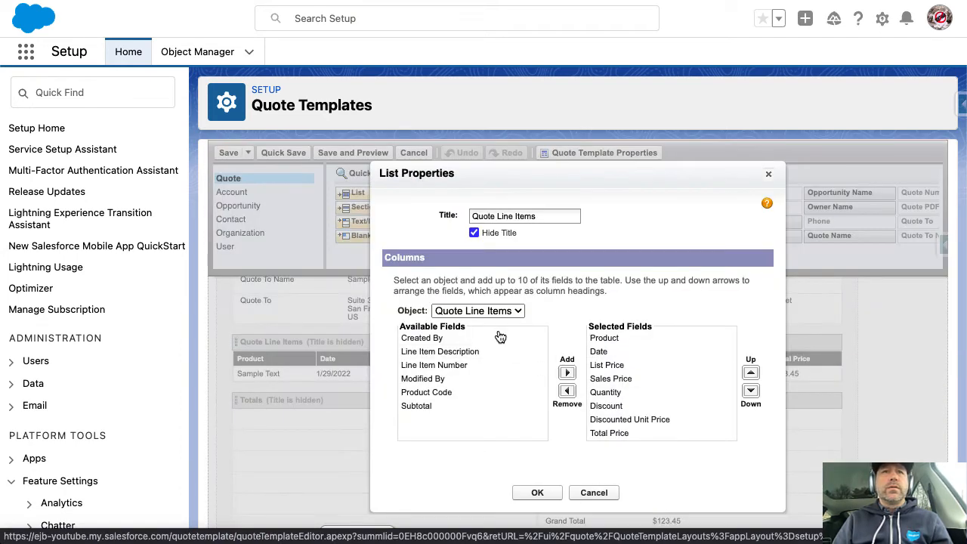
# Add the Line Item Description column and position it right after Product
pyautogui.click(475, 353)
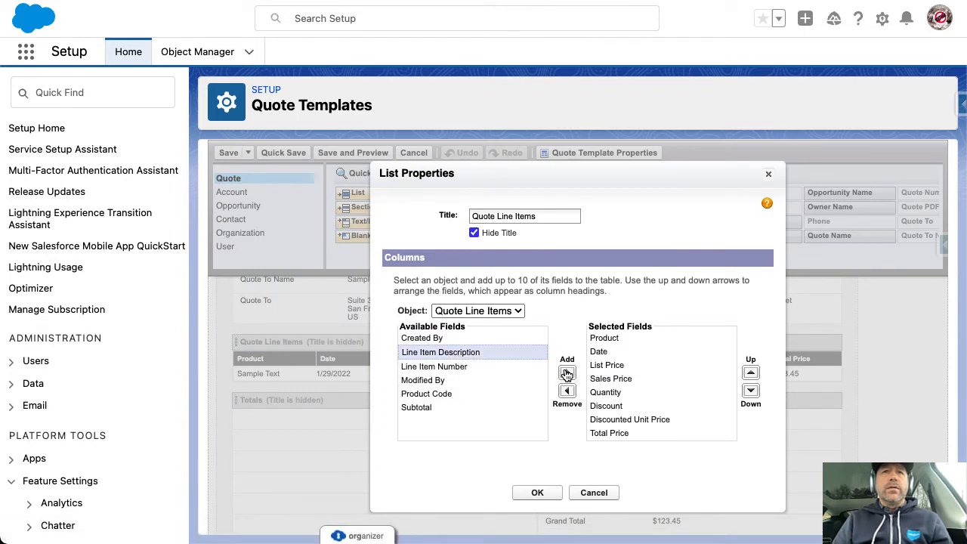
pyautogui.click(566, 372)
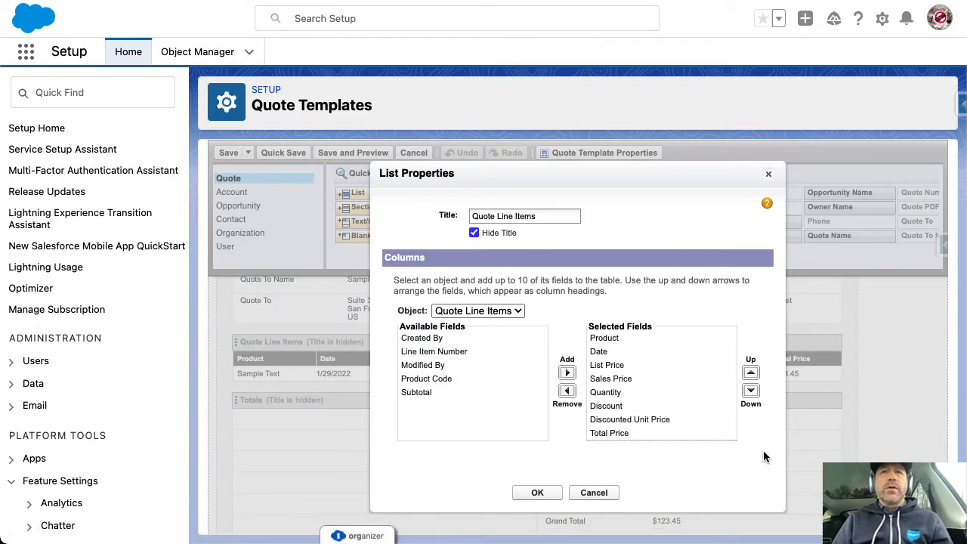
pyautogui.click(750, 373)
pyautogui.click(751, 372)
pyautogui.click(750, 372)
pyautogui.click(751, 372)
pyautogui.click(750, 373)
pyautogui.click(751, 392)
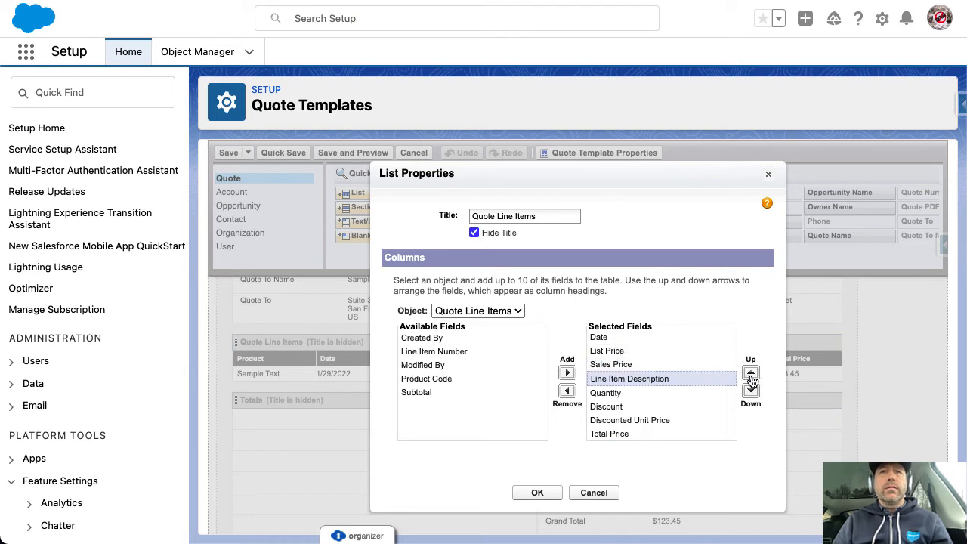
pyautogui.click(751, 375)
pyautogui.click(751, 375)
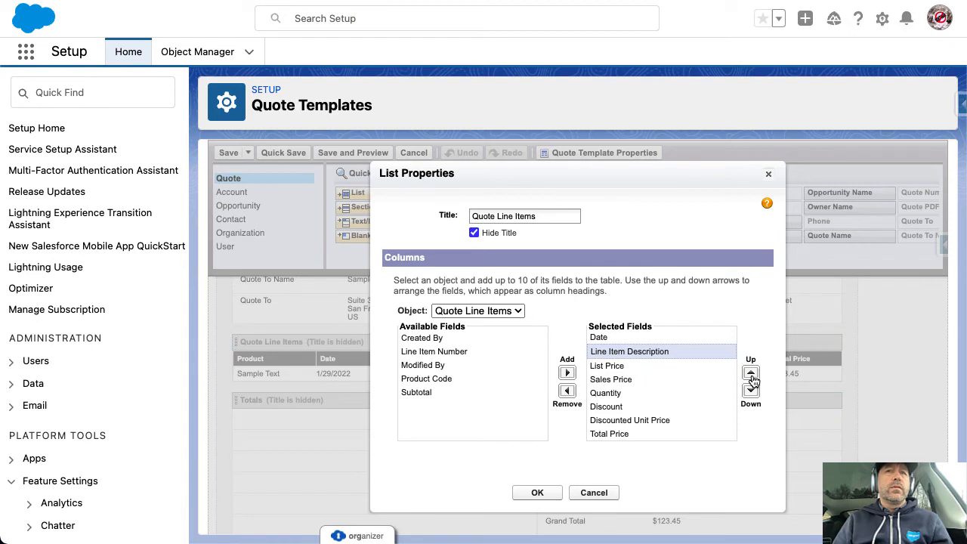
pyautogui.click(751, 375)
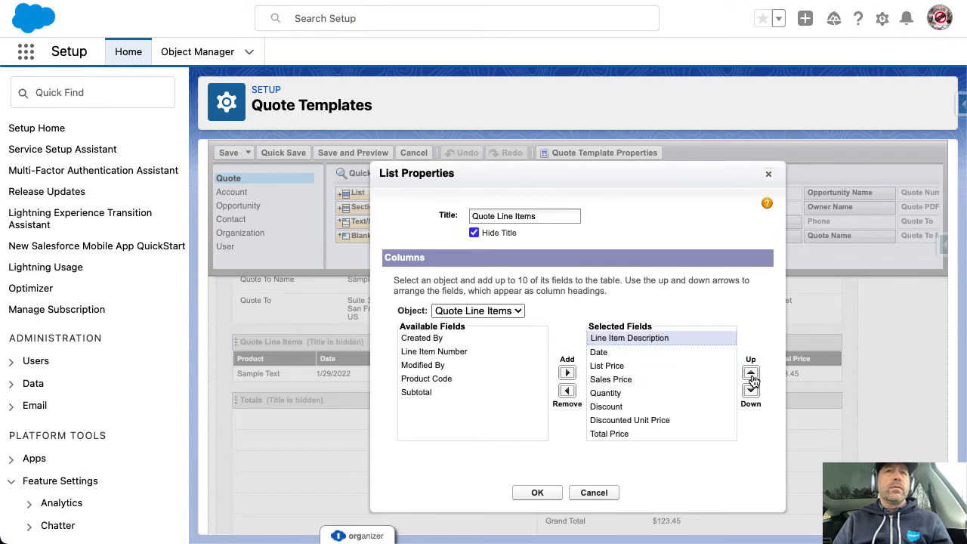
pyautogui.click(554, 494)
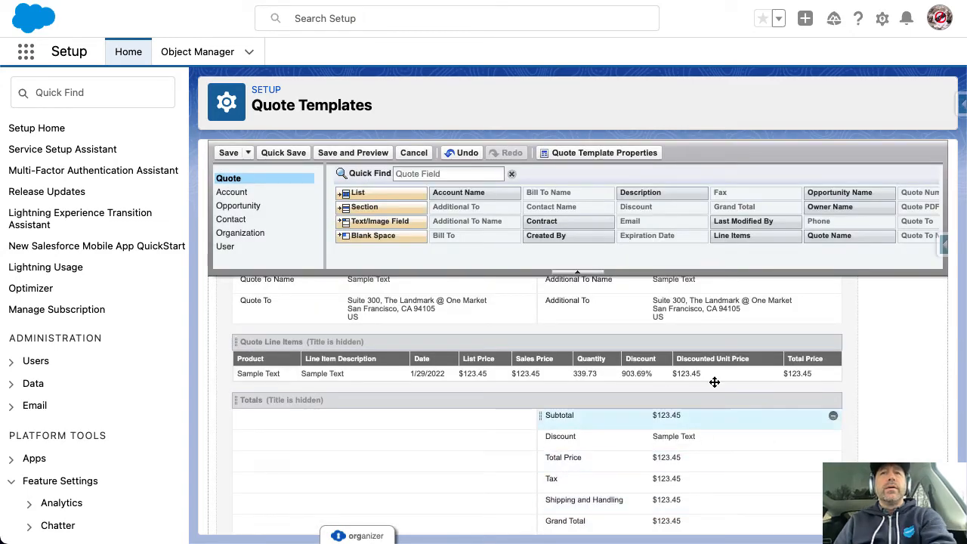
# Save the template and preview Test Quote's PDF with Week 2 and Week 1 descriptions
pyautogui.click(252, 155)
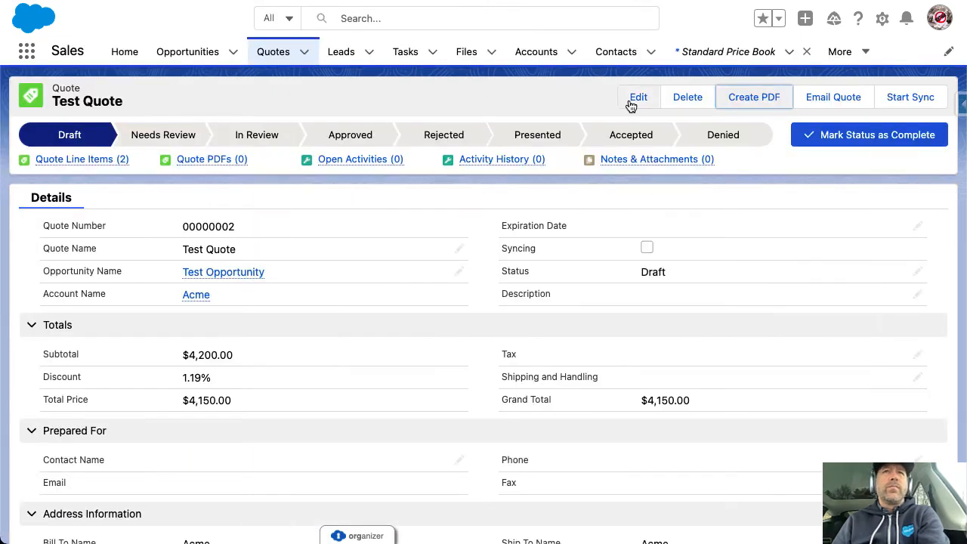
pyautogui.click(745, 97)
pyautogui.click(680, 327)
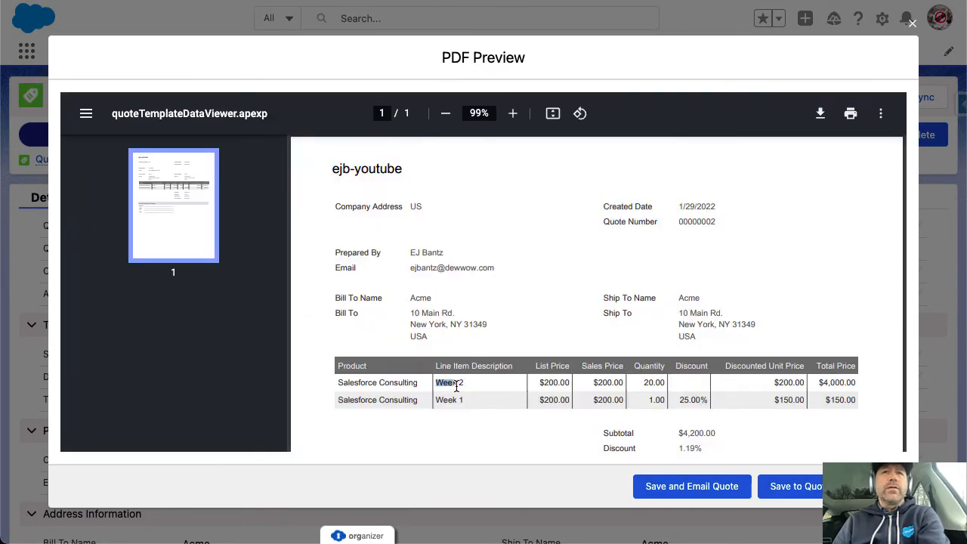
pyautogui.click(485, 393)
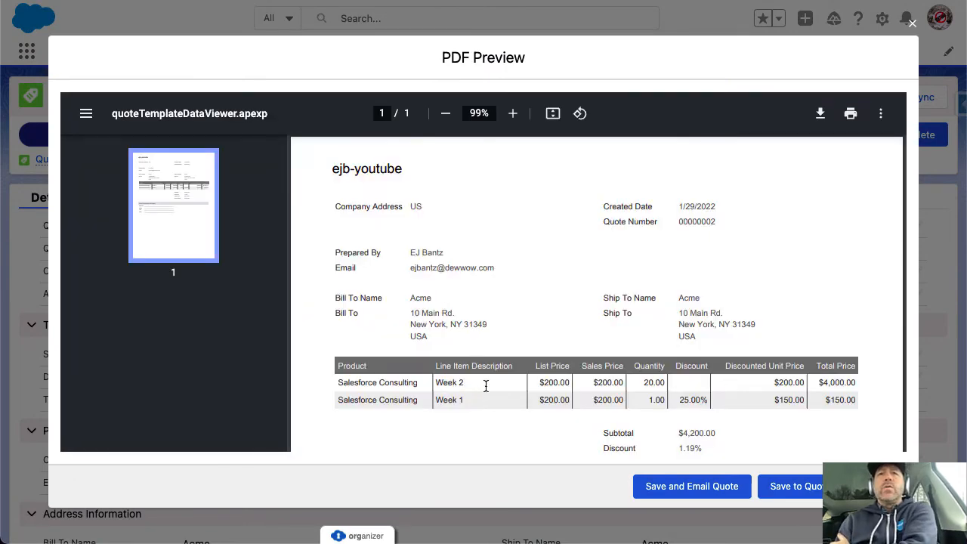
pyautogui.scroll(-5, 580, 352)
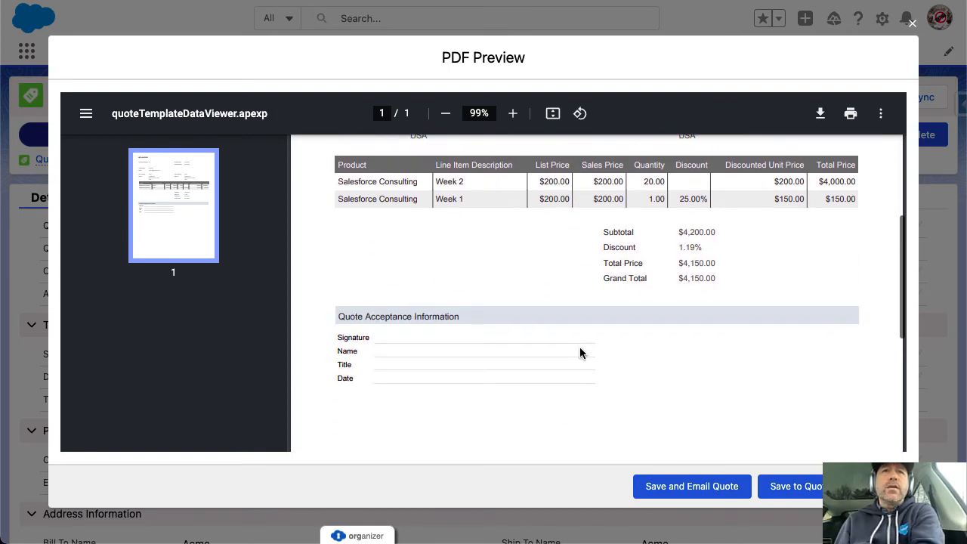
pyautogui.scroll(5, 632, 284)
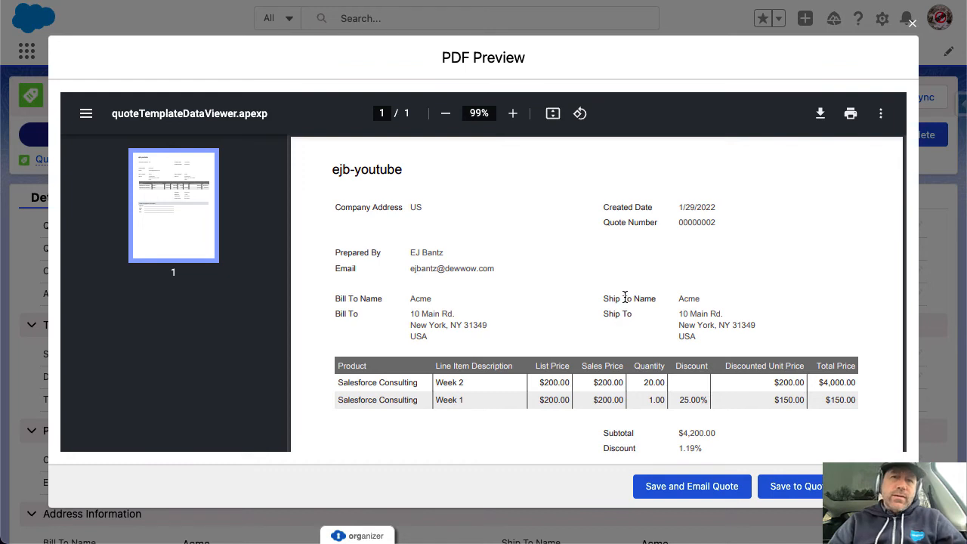
pyautogui.scroll(-5, 604, 344)
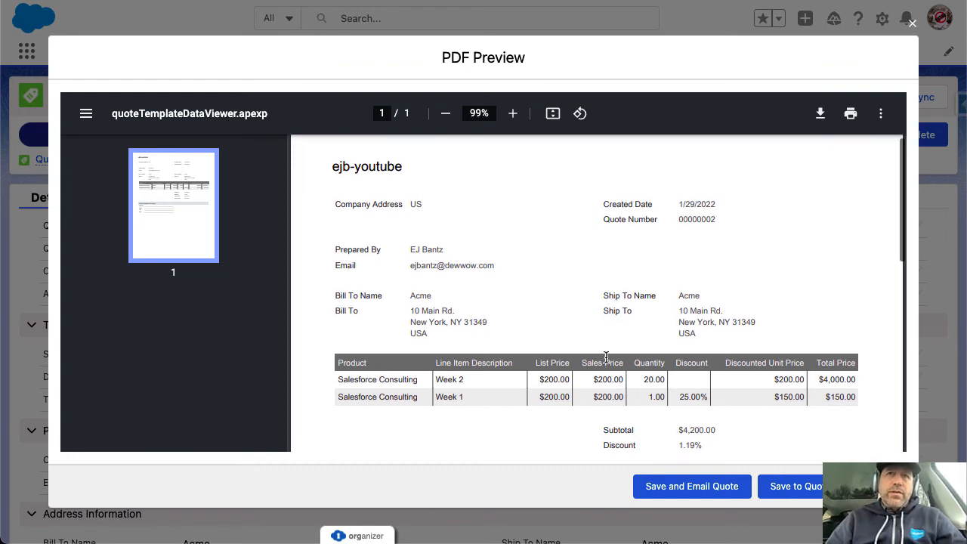
pyautogui.scroll(2, 606, 357)
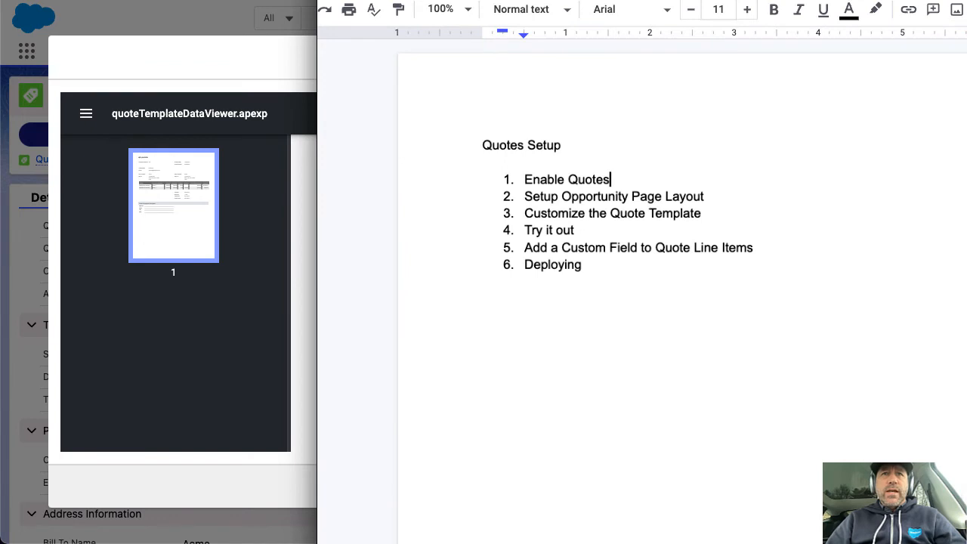
# Select the word 'Deploying' in step 6 of the Google Docs Quotes Setup checklist
pyautogui.doubleClick(542, 287)
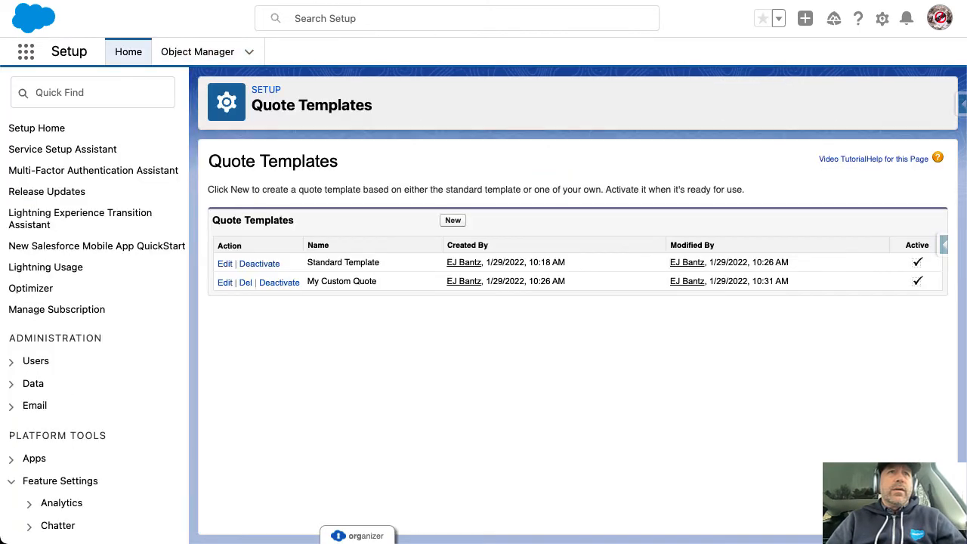
# Highlight and then deselect the text on the Quote Templates setup page
pyautogui.moveTo(222, 166); pyautogui.dragTo(406, 326)
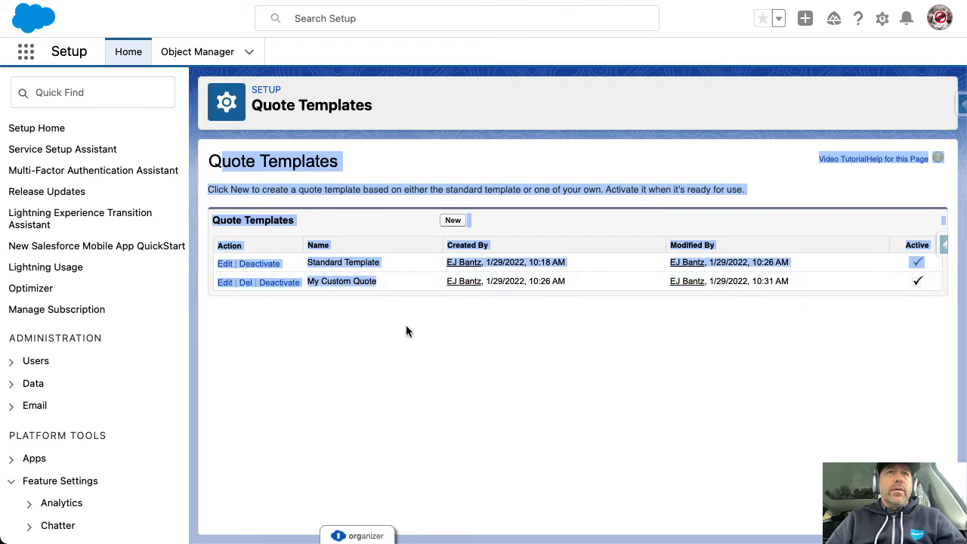
pyautogui.click(421, 347)
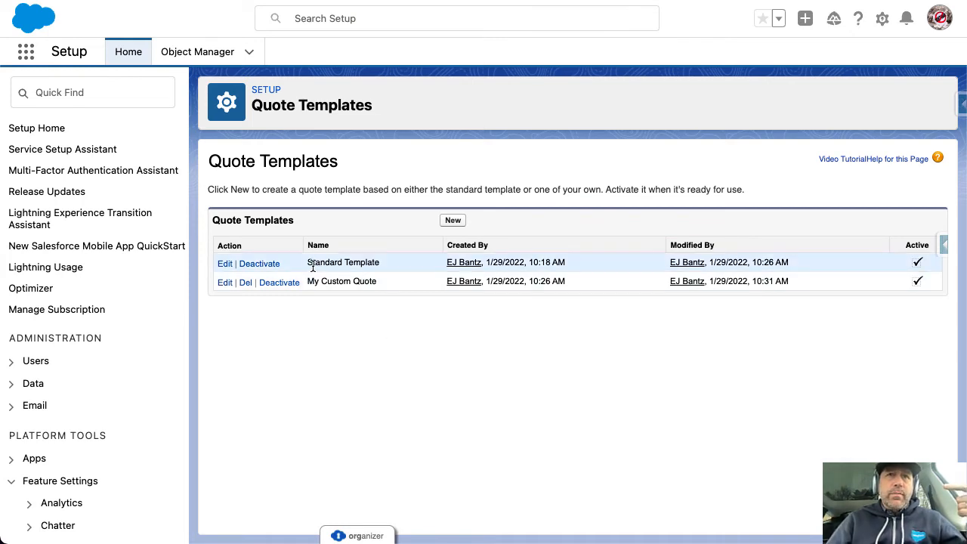
# Highlight the Standard Template name in the Quote Templates list
pyautogui.moveTo(312, 263); pyautogui.dragTo(386, 272)
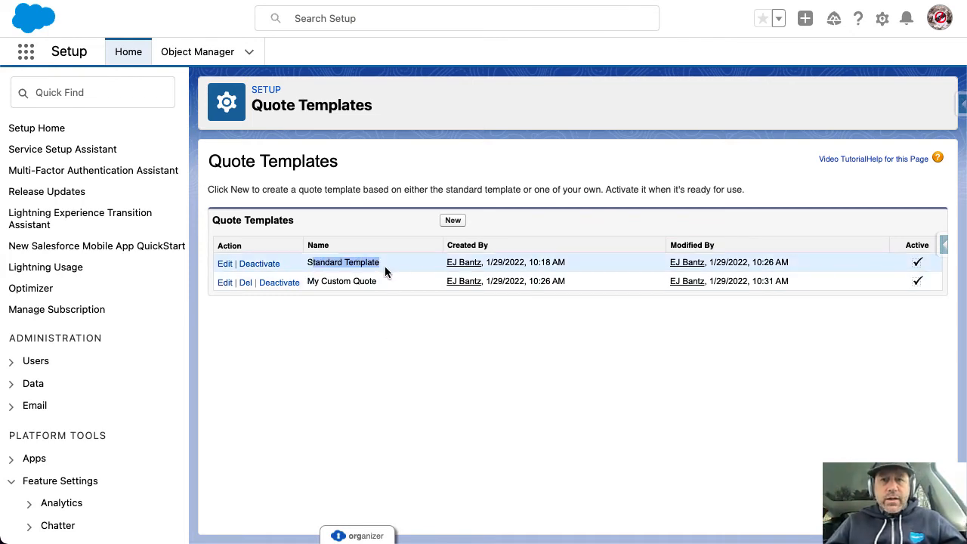